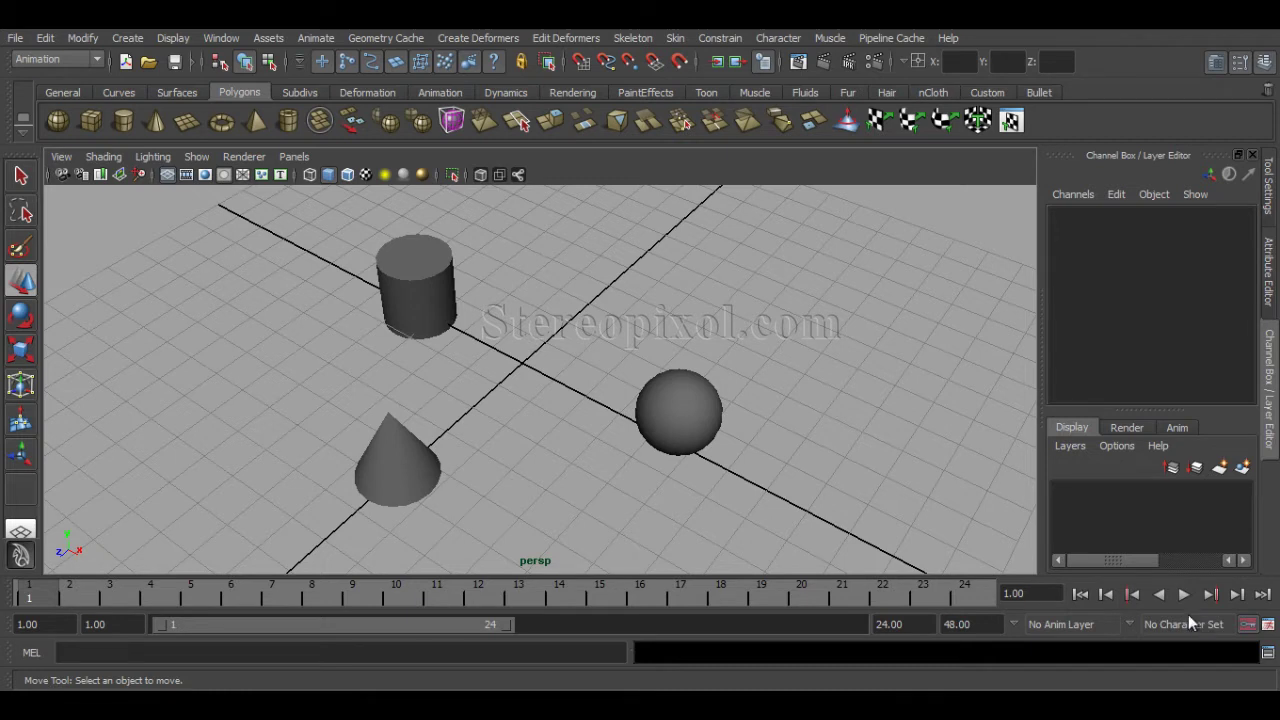
# Select the cylinder, the sphere and the cone one after another, and clear the selection
pyautogui.click(402, 242)
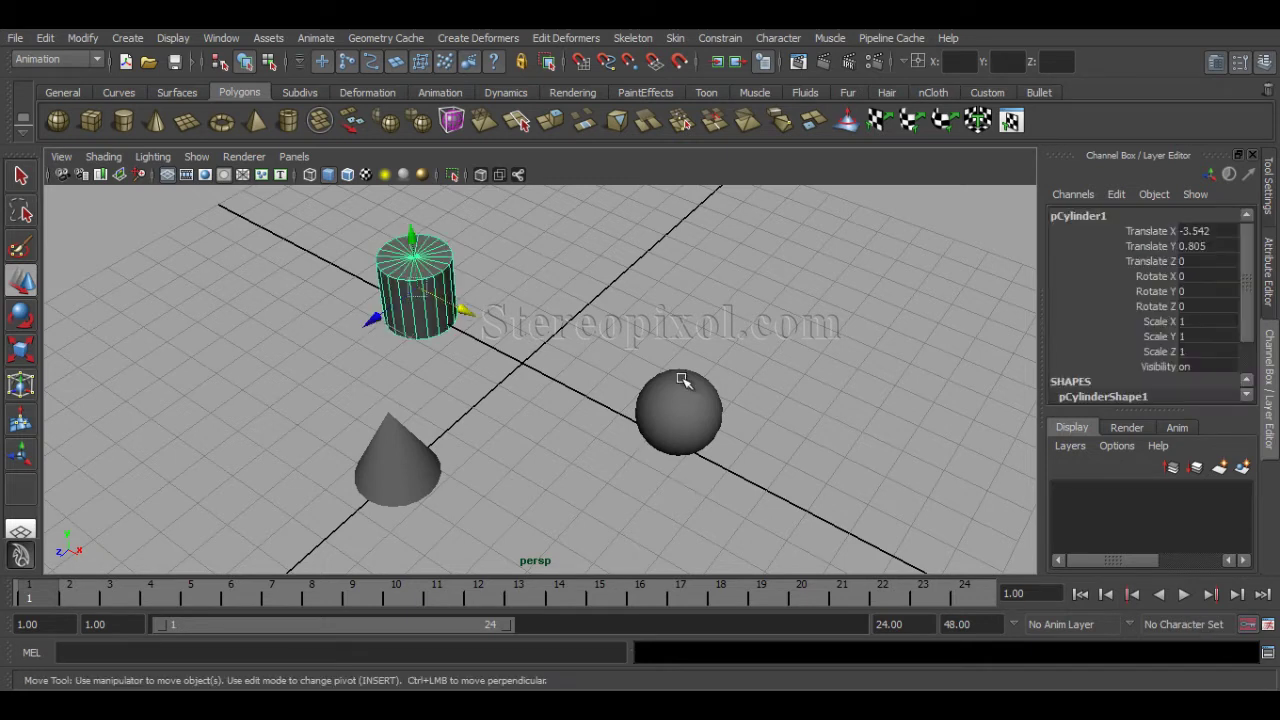
pyautogui.click(680, 382)
pyautogui.click(397, 462)
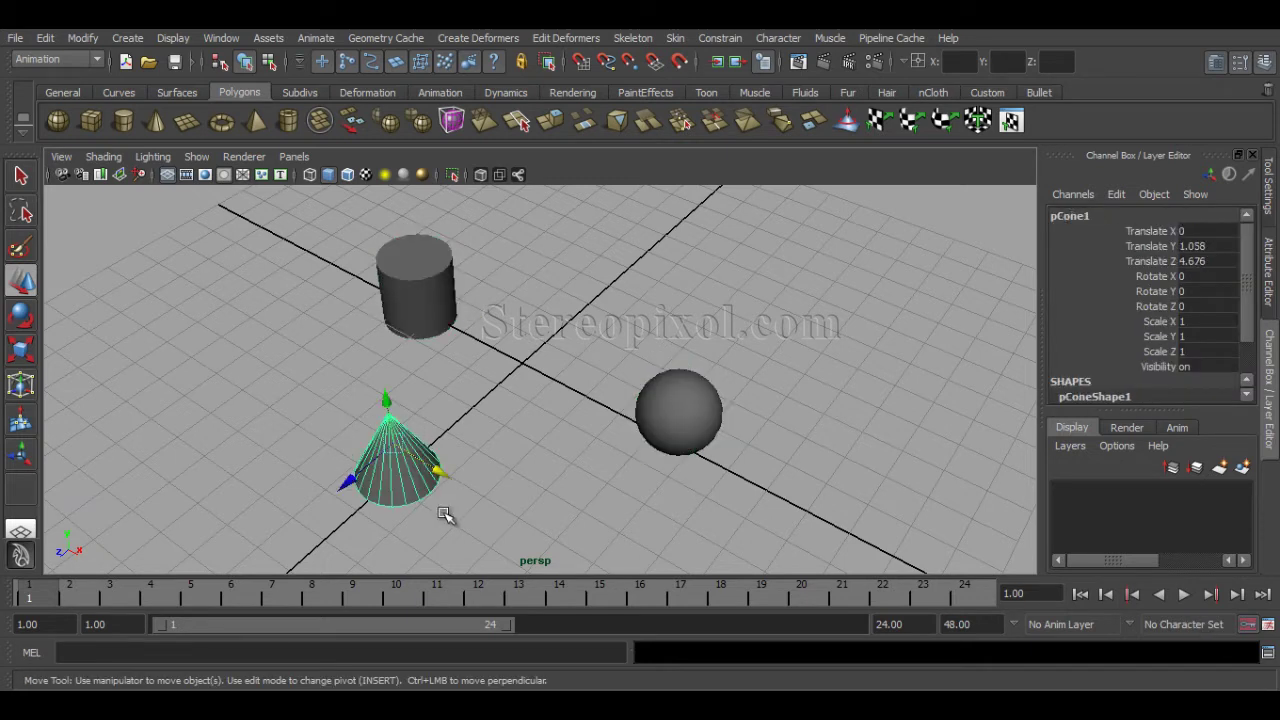
pyautogui.click(500, 403)
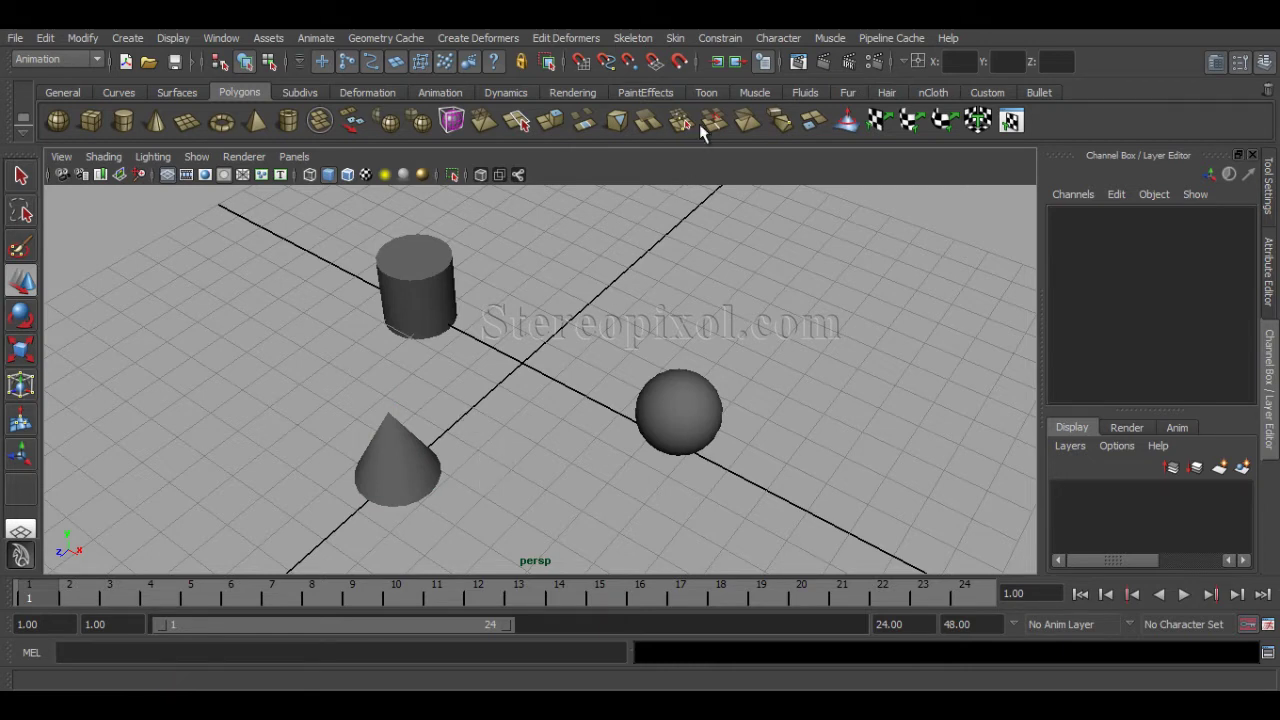
# Keep the Animation menu set and tear off the Constrain commands as a floating window beside the scene
pyautogui.click(95, 59)
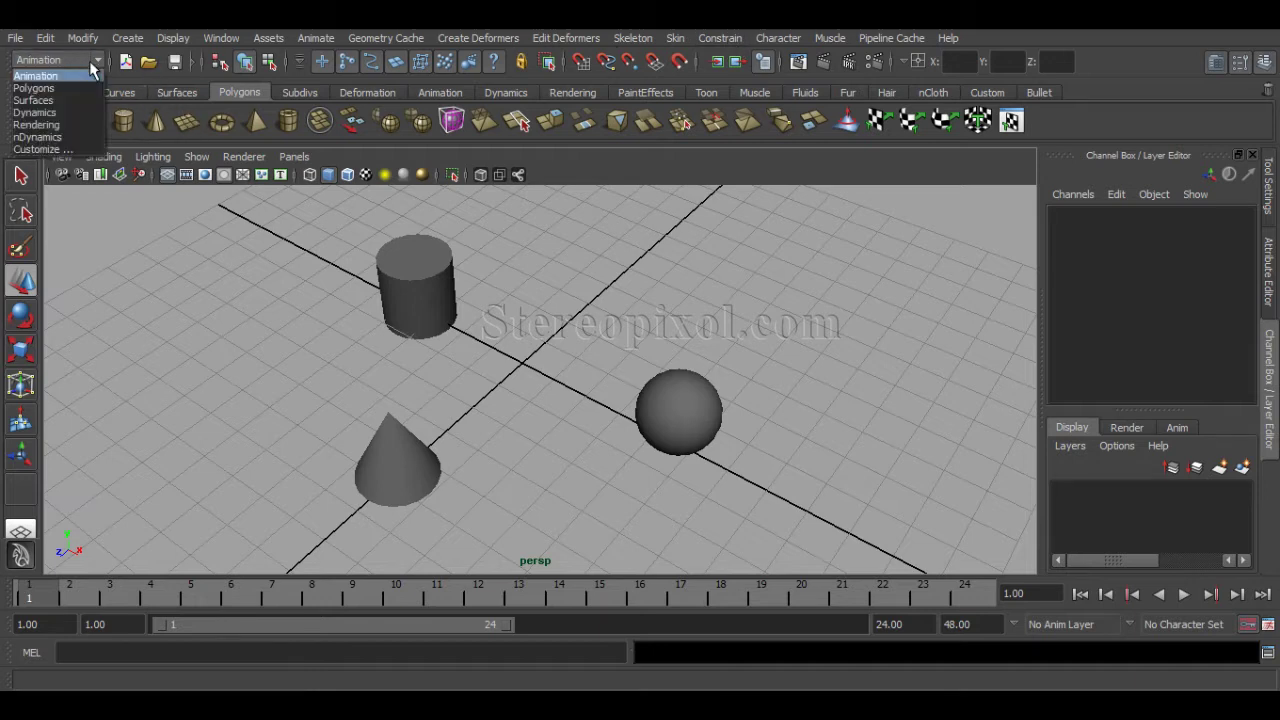
pyautogui.click(95, 64)
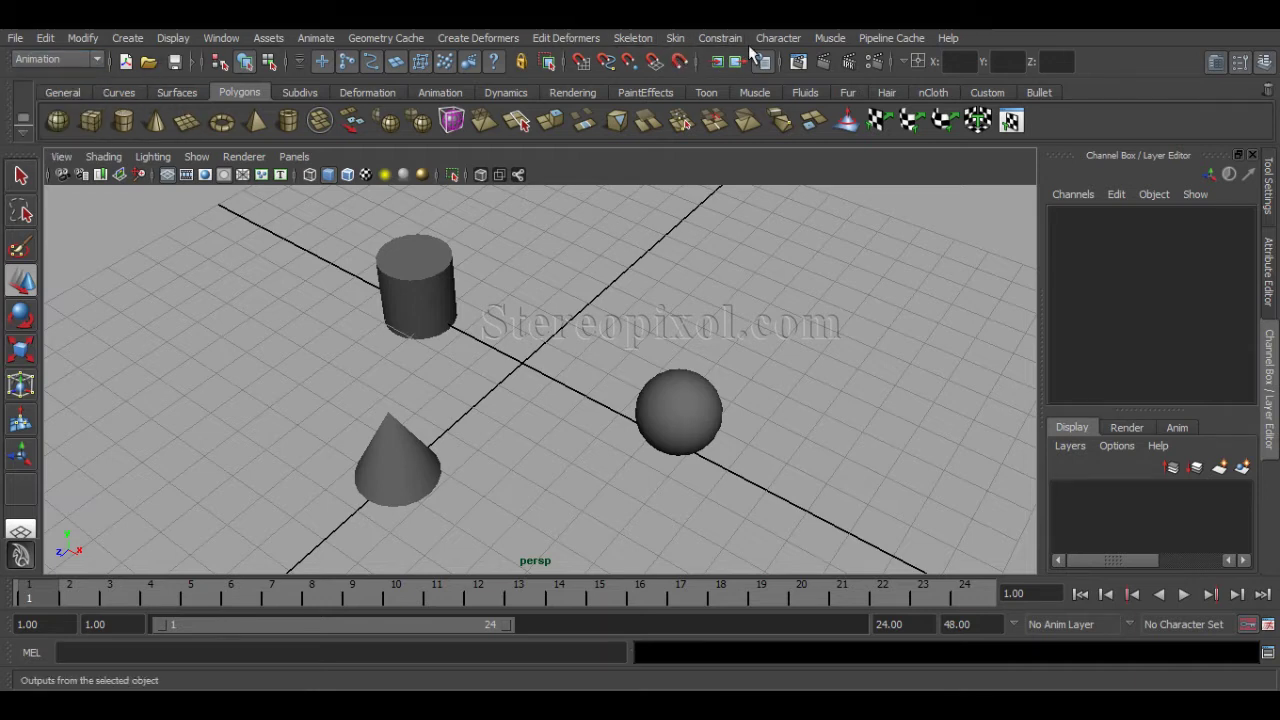
pyautogui.click(727, 40)
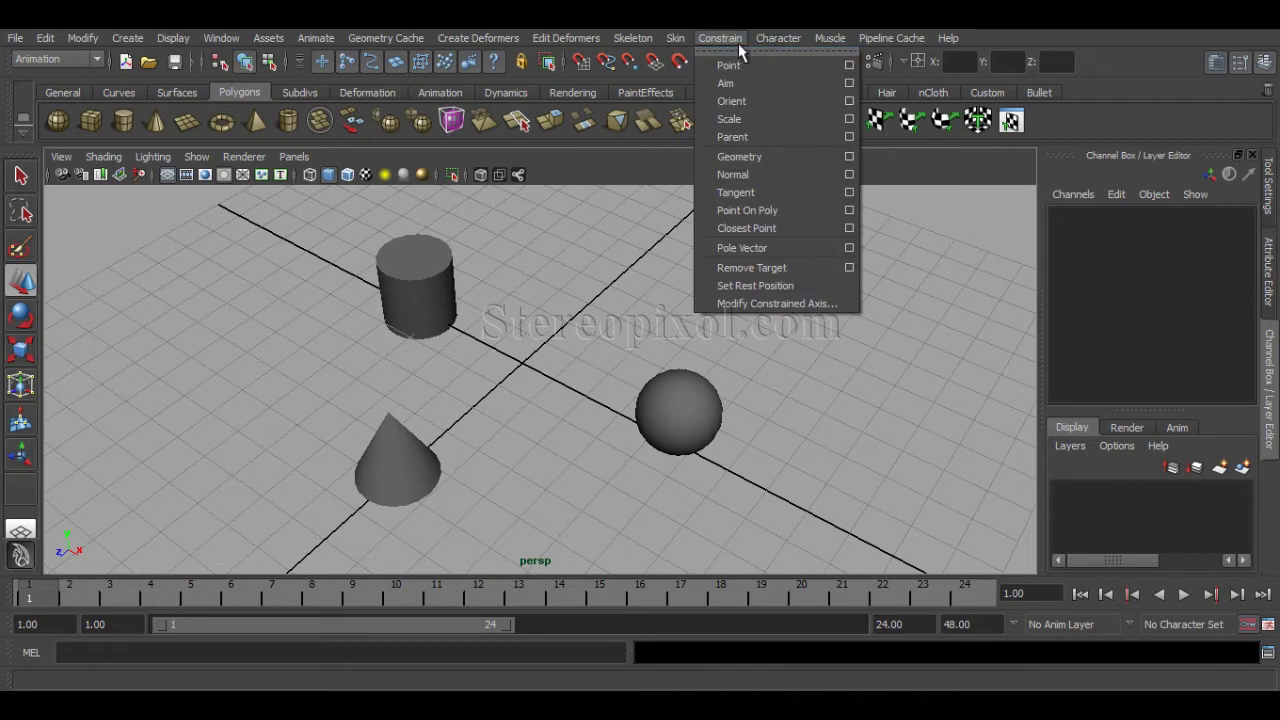
pyautogui.click(740, 50)
pyautogui.moveTo(788, 34); pyautogui.dragTo(1103, 150)
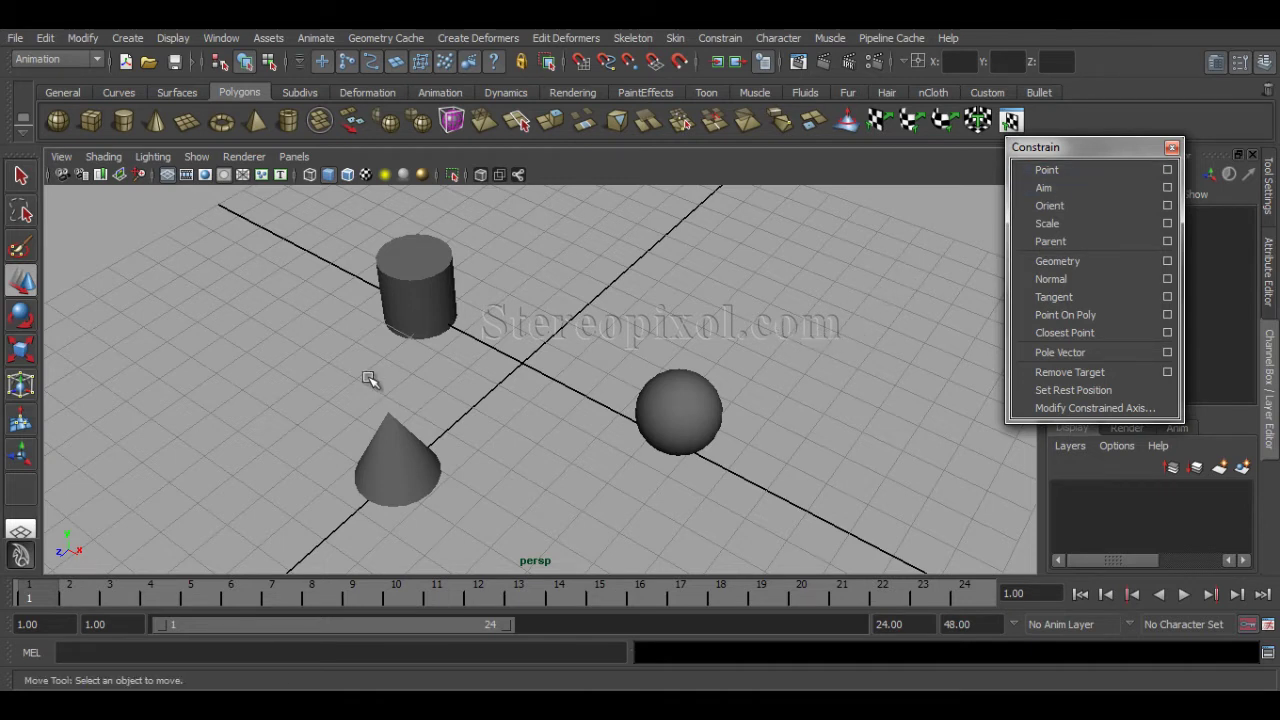
# Try a Point constraint with the cone as target and the sphere as constrained object, and undo it
pyautogui.click(425, 480)
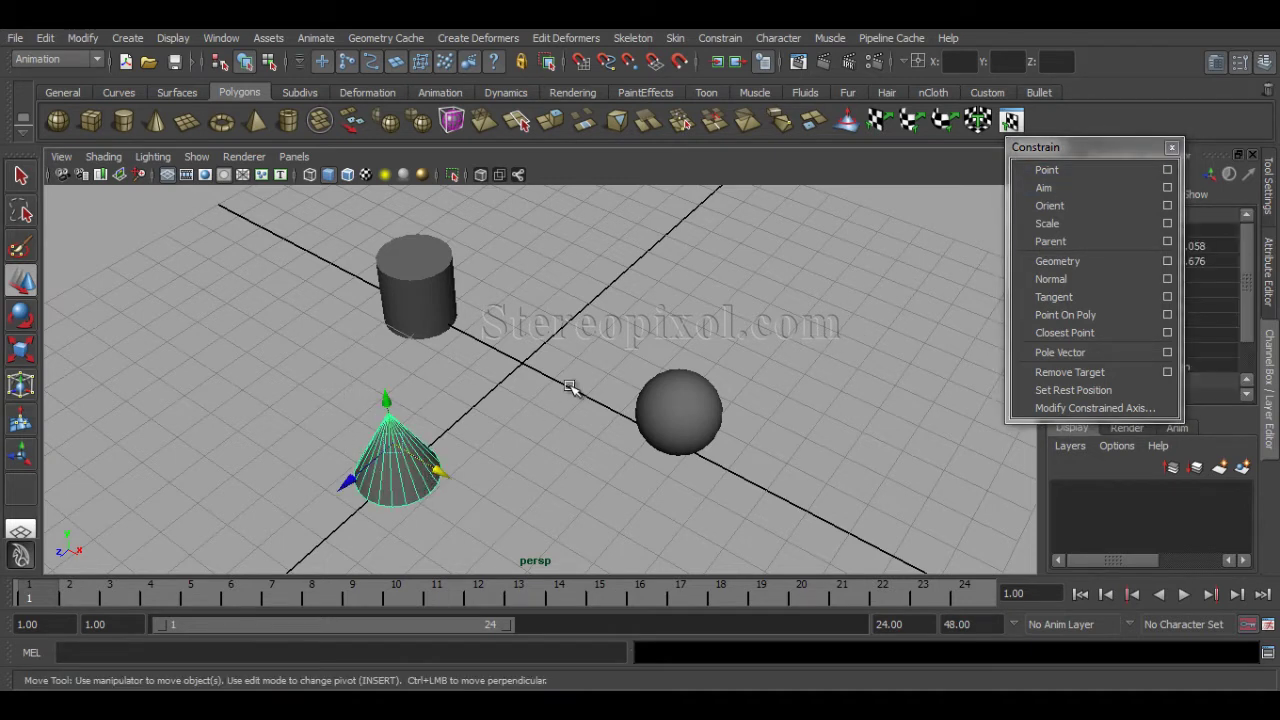
pyautogui.click(688, 446)
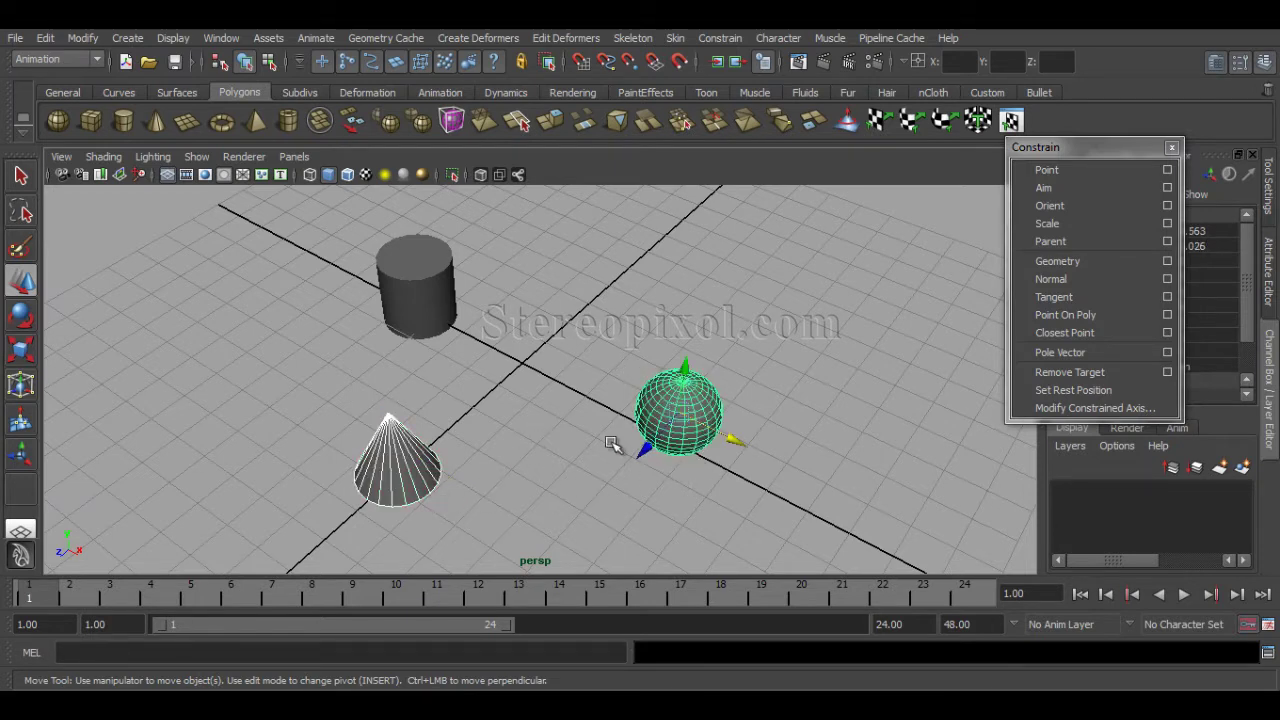
pyautogui.click(1091, 175)
pyautogui.keyDown('alt'); pyautogui.moveTo(546, 434); pyautogui.dragTo(548, 414); pyautogui.keyUp('alt')
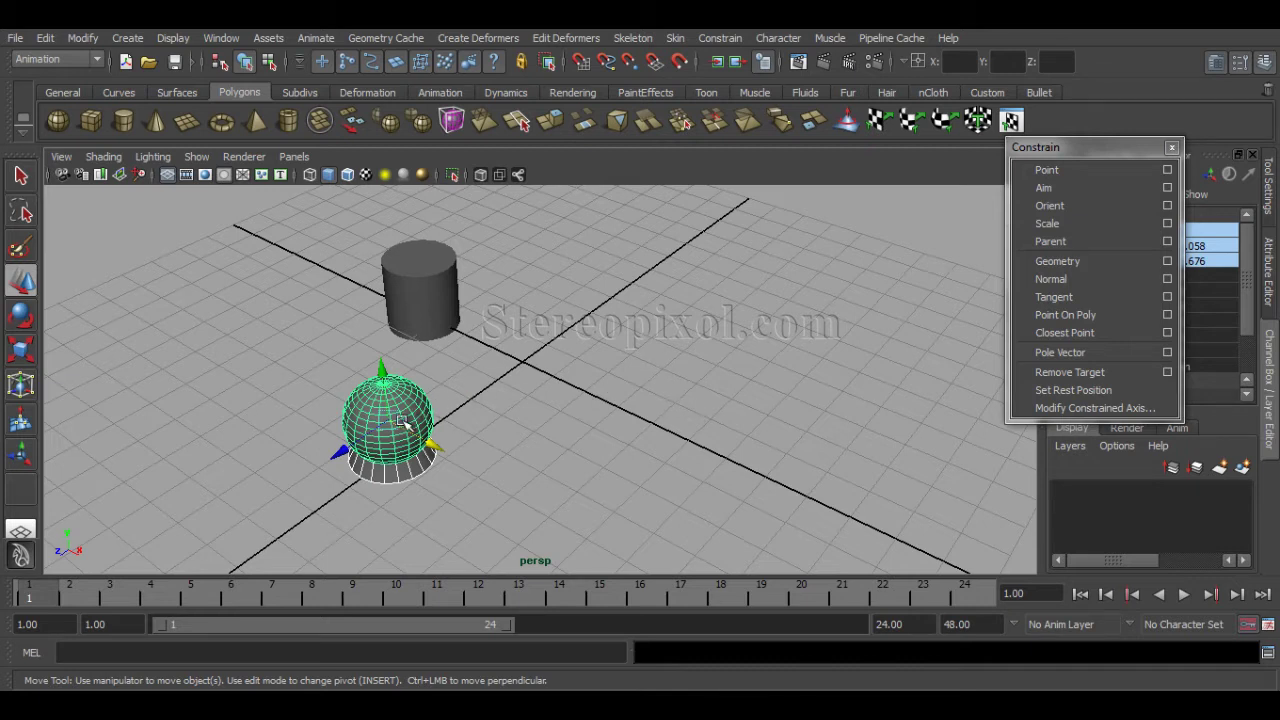
pyautogui.moveTo(400, 425); pyautogui.dragTo(671, 385)
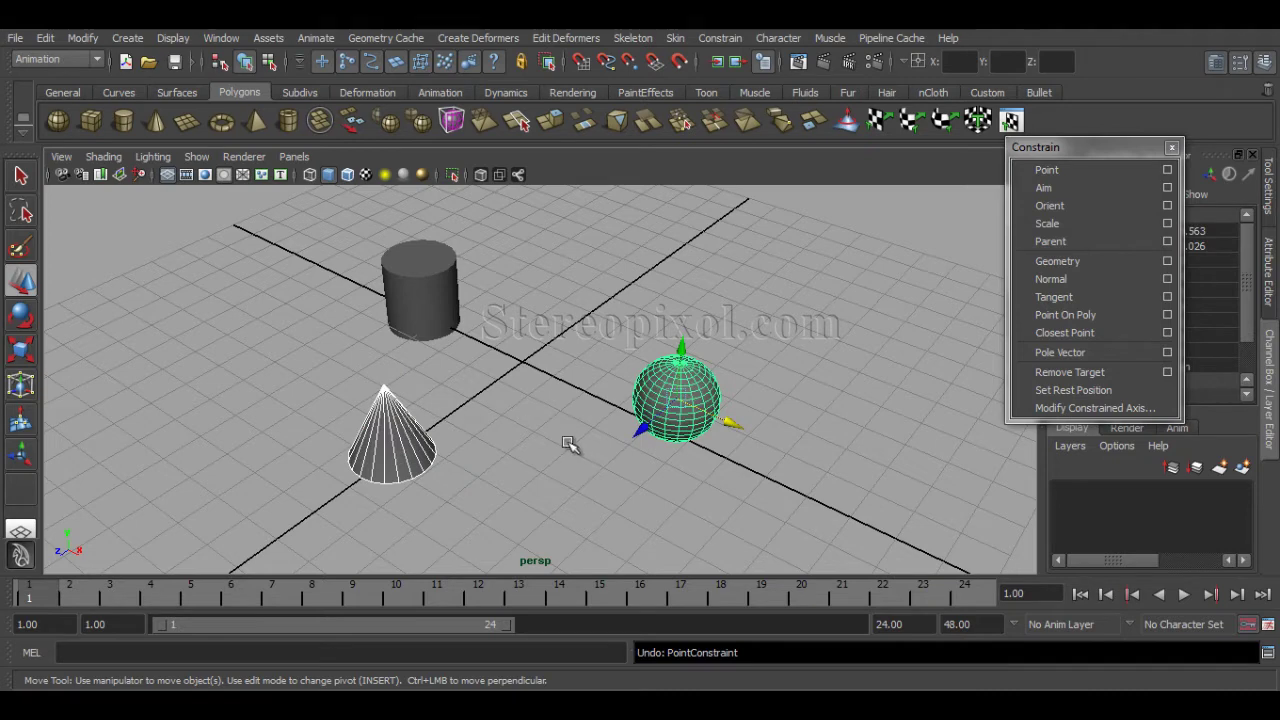
# Point constrain the sphere to the cone through the constraint options, with offset 0, all axes and weight 1
pyautogui.keyDown('alt'); pyautogui.moveTo(563, 437); pyautogui.dragTo(575, 425); pyautogui.keyUp('alt')
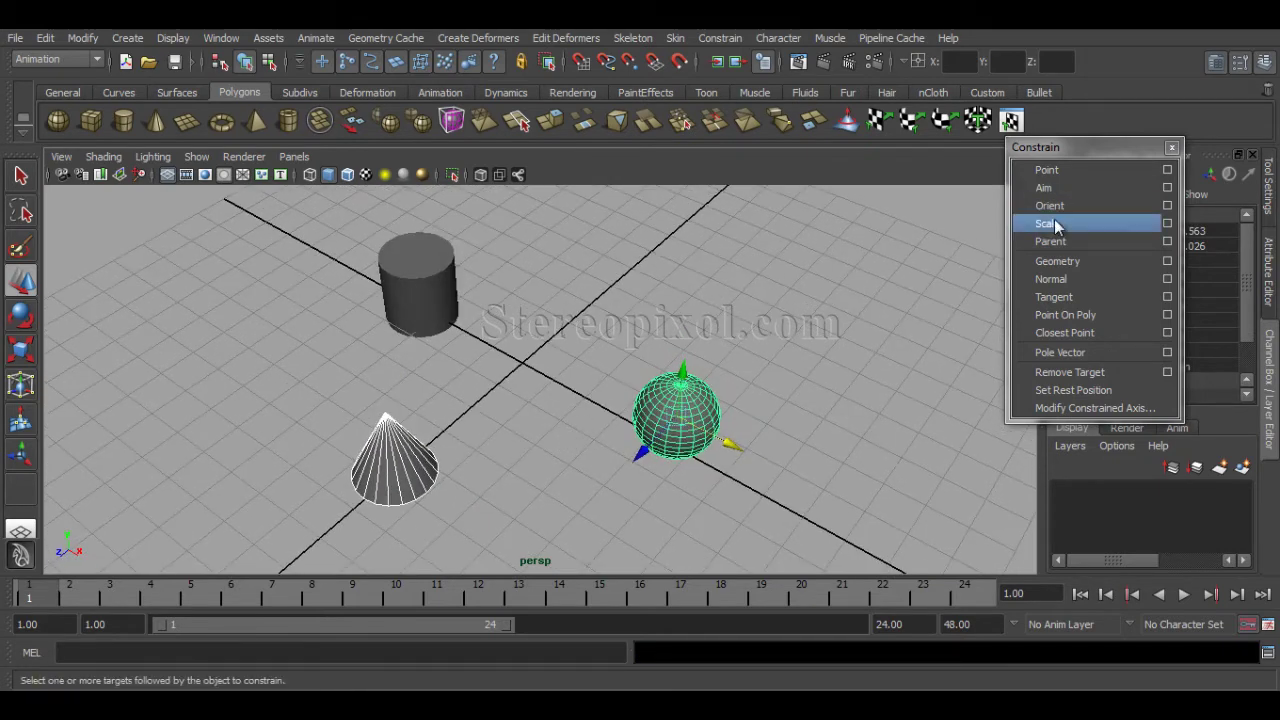
pyautogui.click(1168, 171)
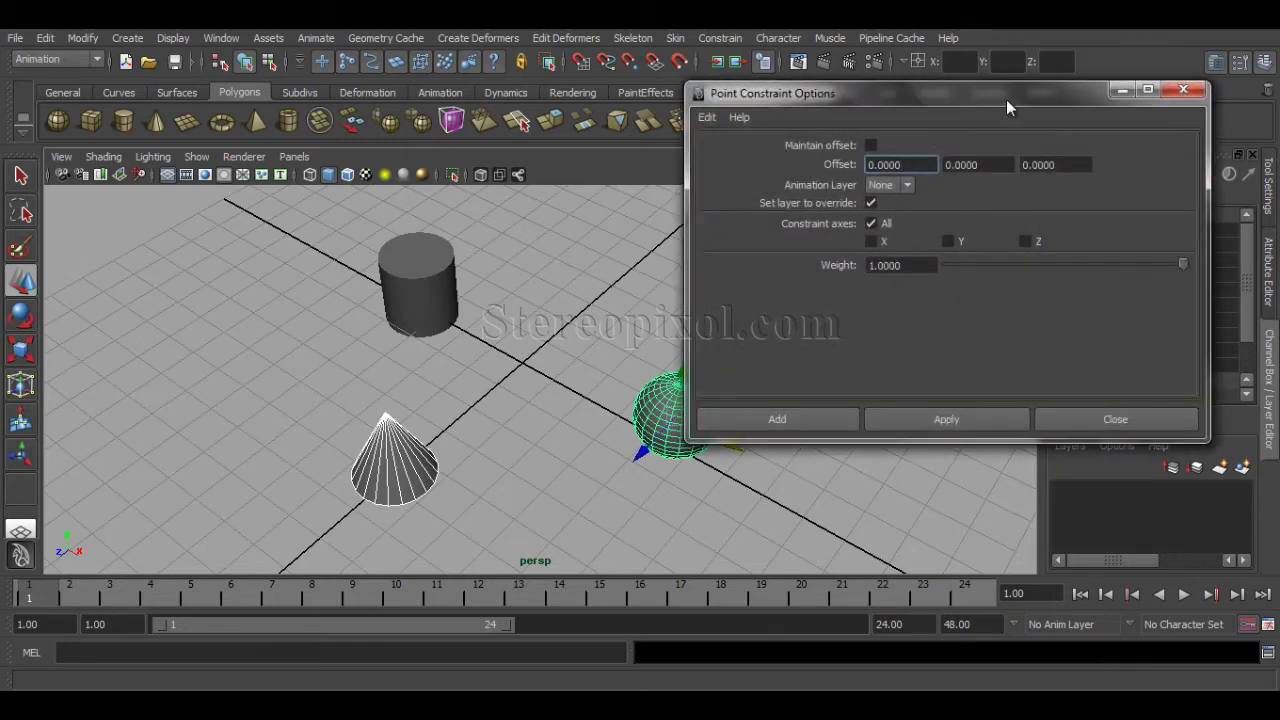
pyautogui.moveTo(1006, 99); pyautogui.dragTo(1068, 86)
pyautogui.click(992, 150)
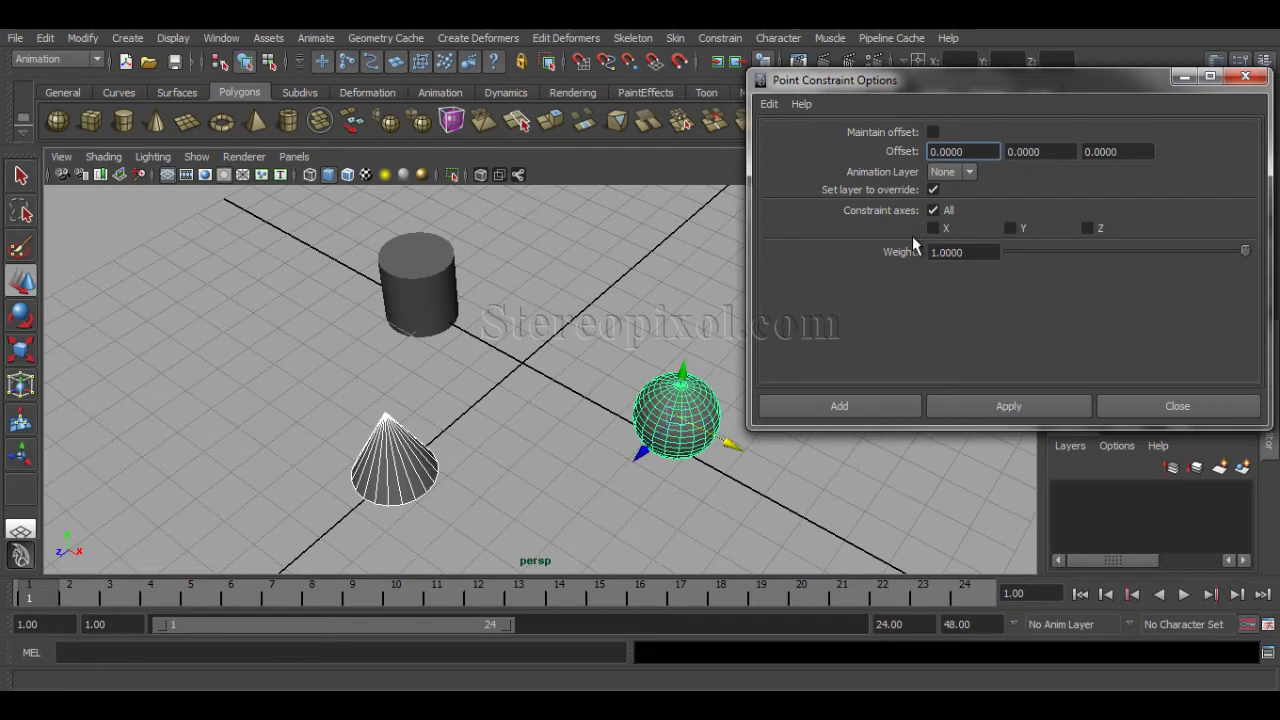
pyautogui.keyDown('alt'); pyautogui.moveTo(506, 363); pyautogui.dragTo(454, 390); pyautogui.keyUp('alt')
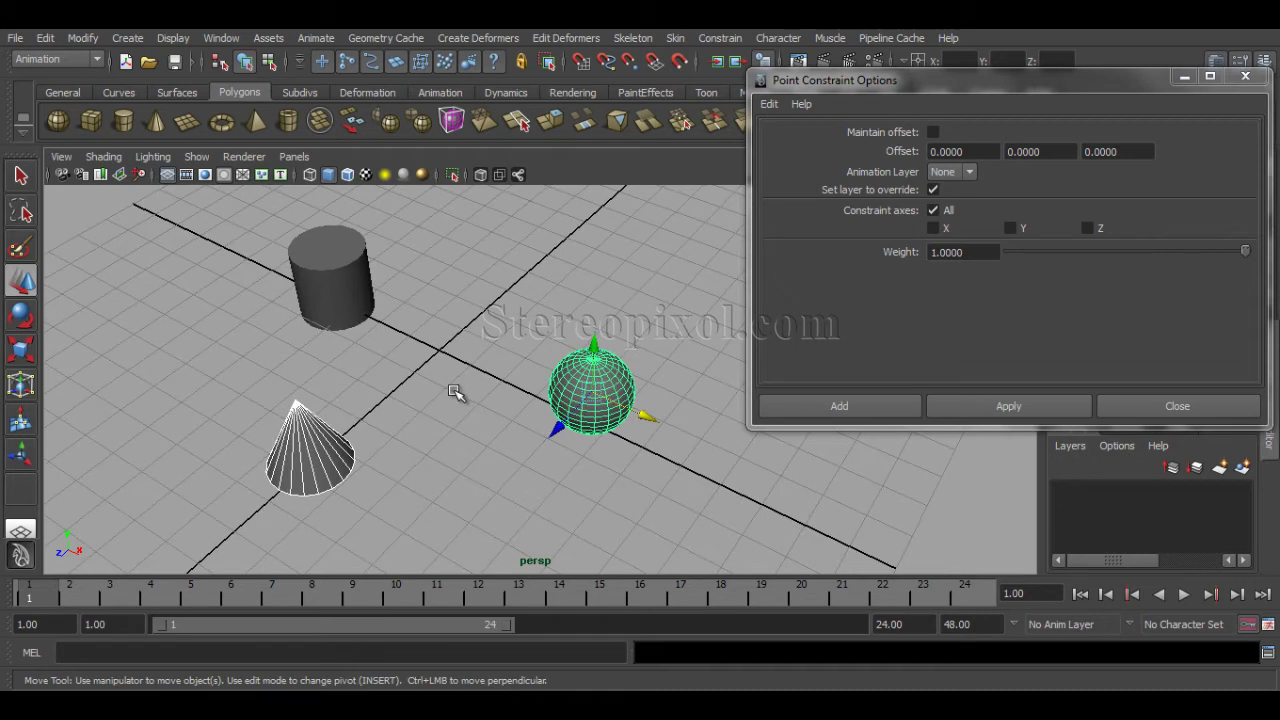
pyautogui.click(422, 428)
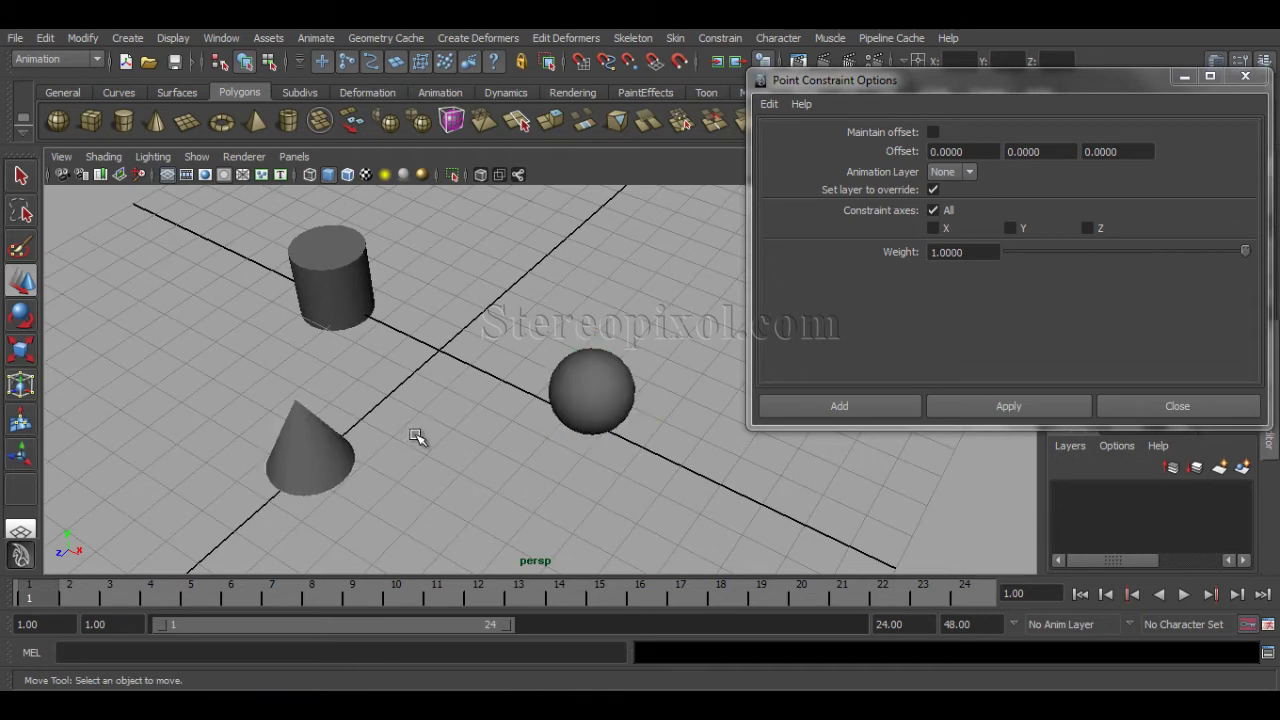
pyautogui.click(316, 455)
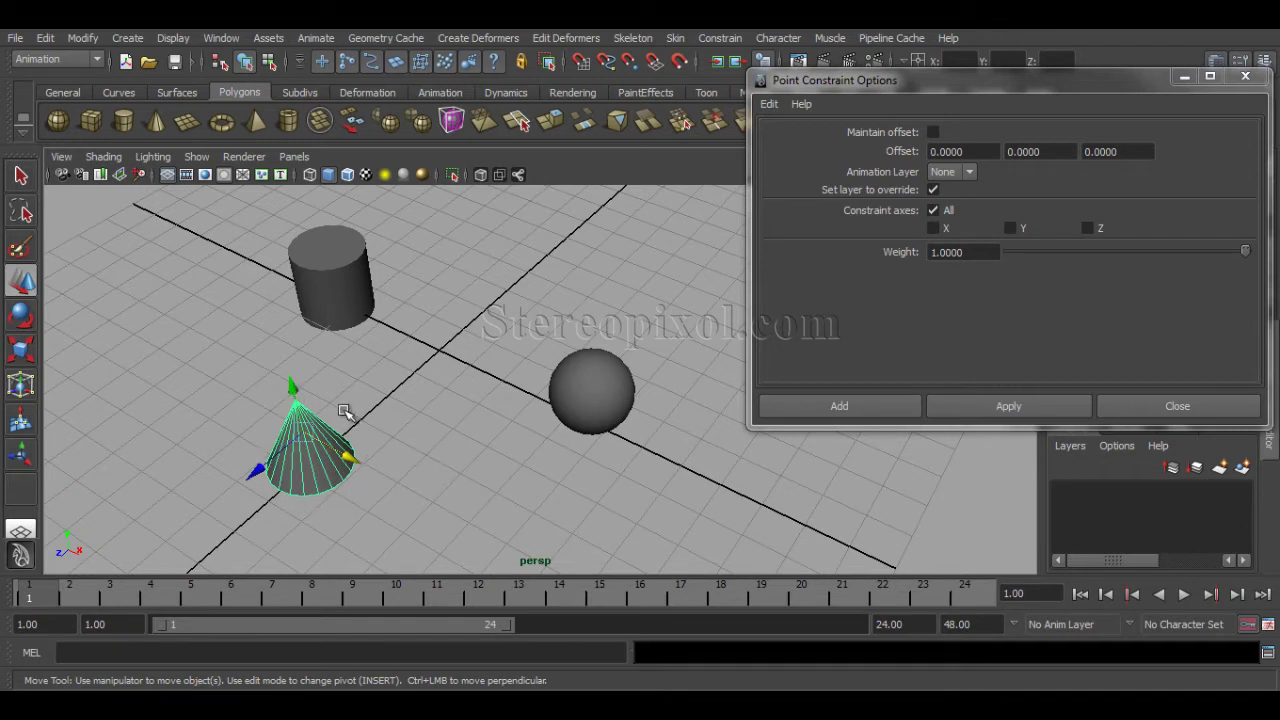
pyautogui.keyDown('shift'); pyautogui.click(580, 370); pyautogui.keyUp('shift')
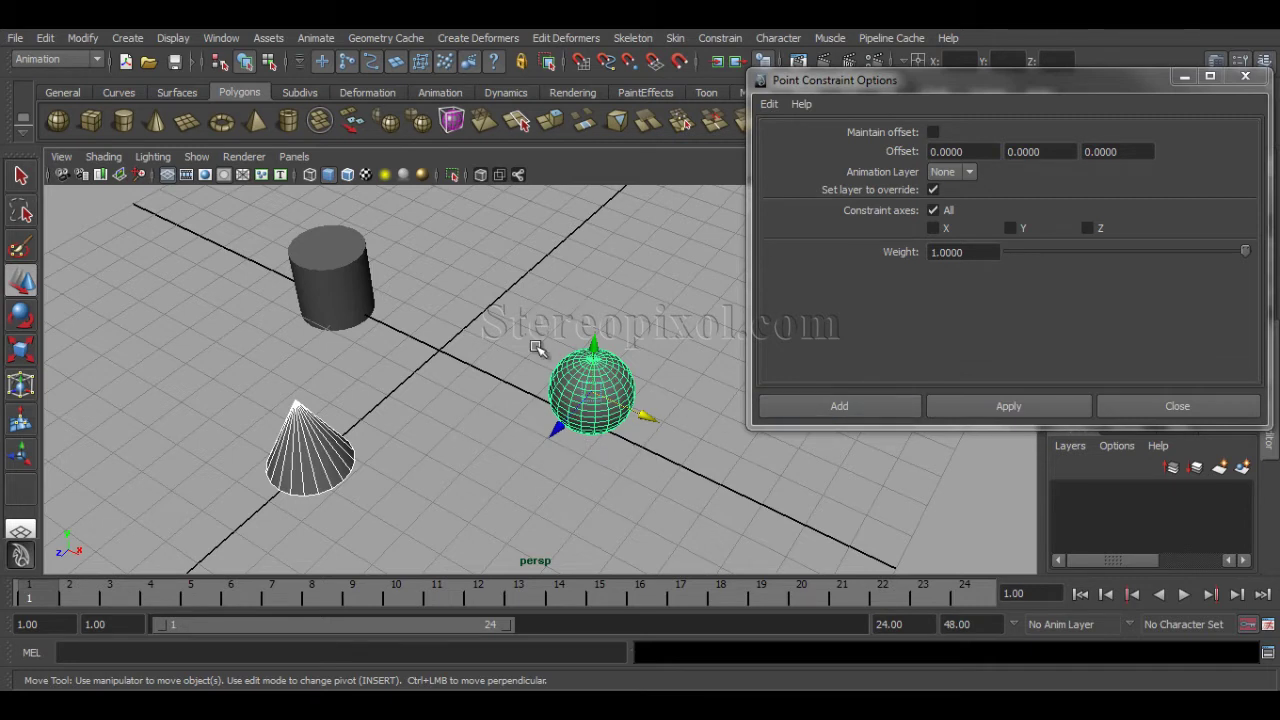
pyautogui.click(812, 408)
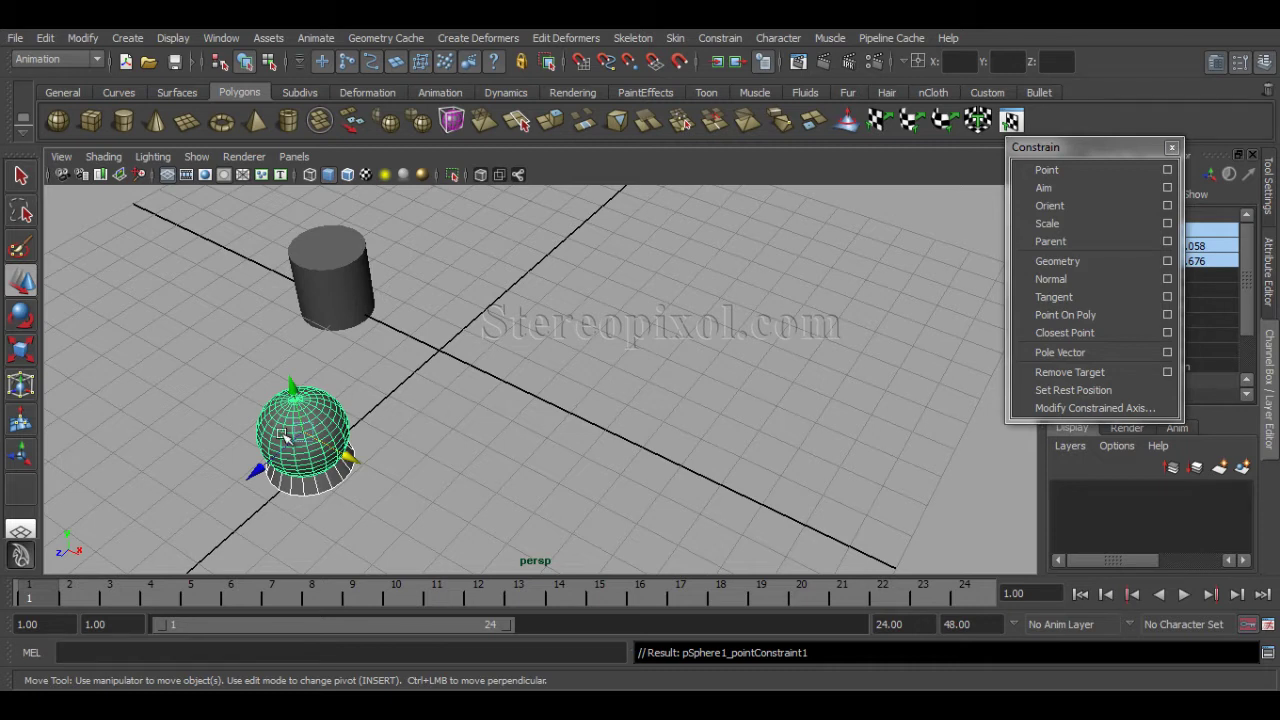
# Examine the constrained sphere's translate channels and undo its Point constraint
pyautogui.moveTo(1087, 149); pyautogui.dragTo(922, 163)
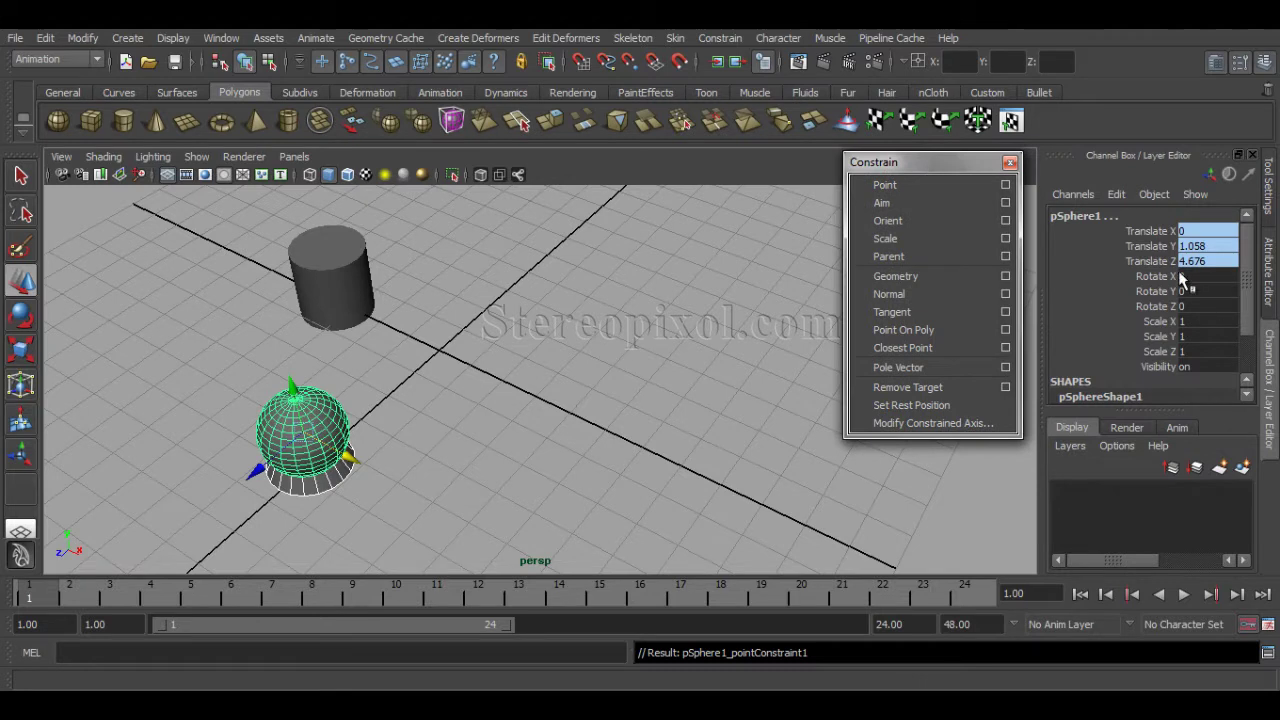
pyautogui.click(494, 365)
pyautogui.click(311, 427)
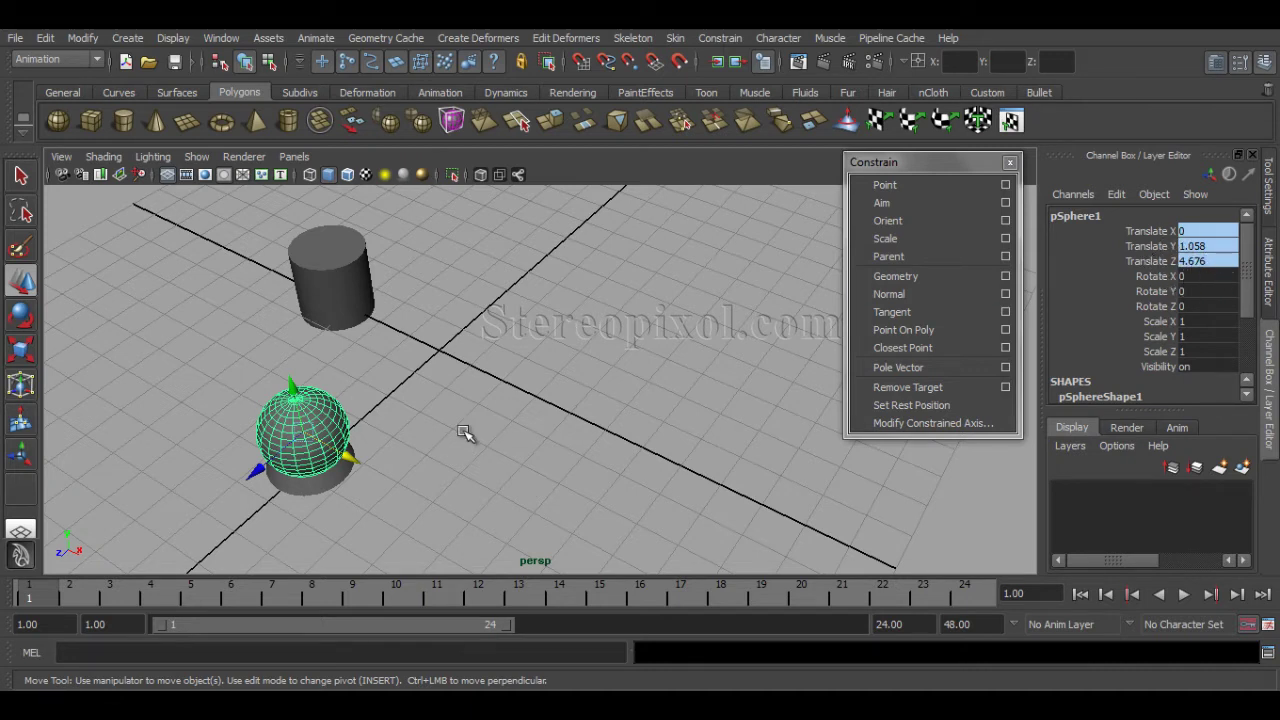
pyautogui.hotkey('ctrl', 'z')
pyautogui.hotkey('ctrl', 'z')
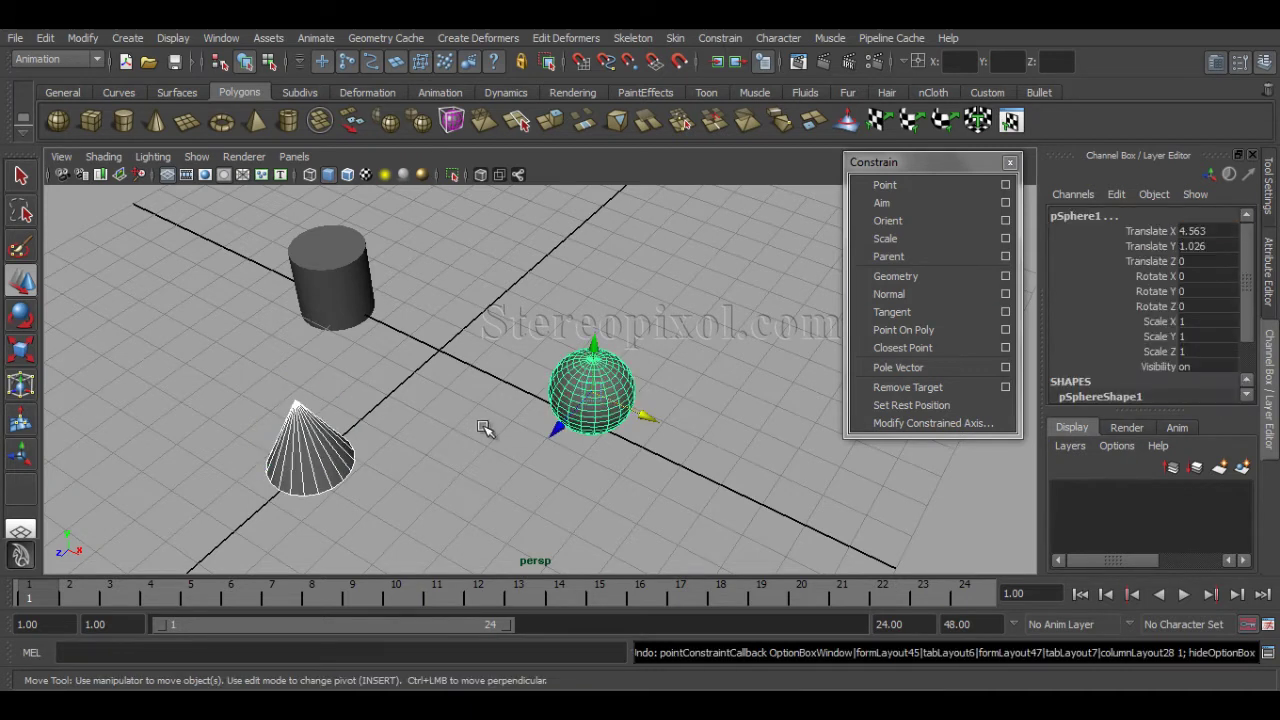
# Point constrain the cone to the sphere through the constraint options, with offset 0, all axes and weight 1
pyautogui.click(1003, 183)
pyautogui.moveTo(932, 82); pyautogui.dragTo(886, 97)
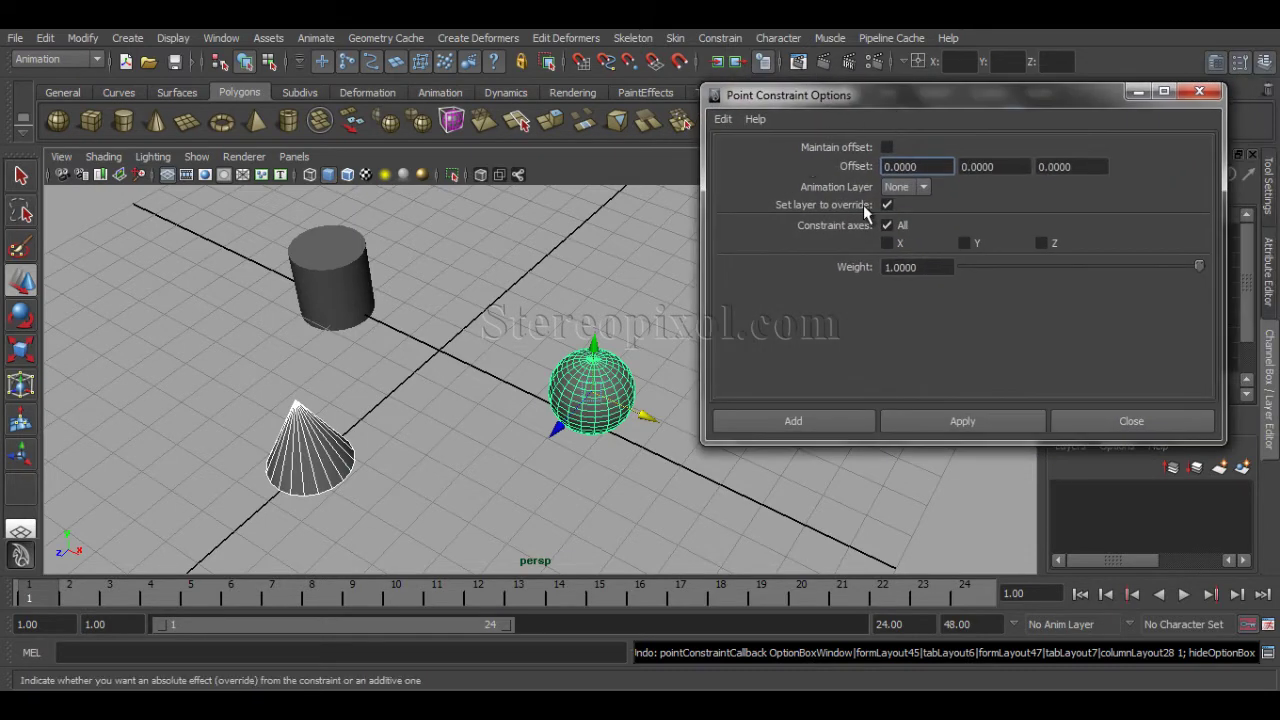
pyautogui.click(470, 350)
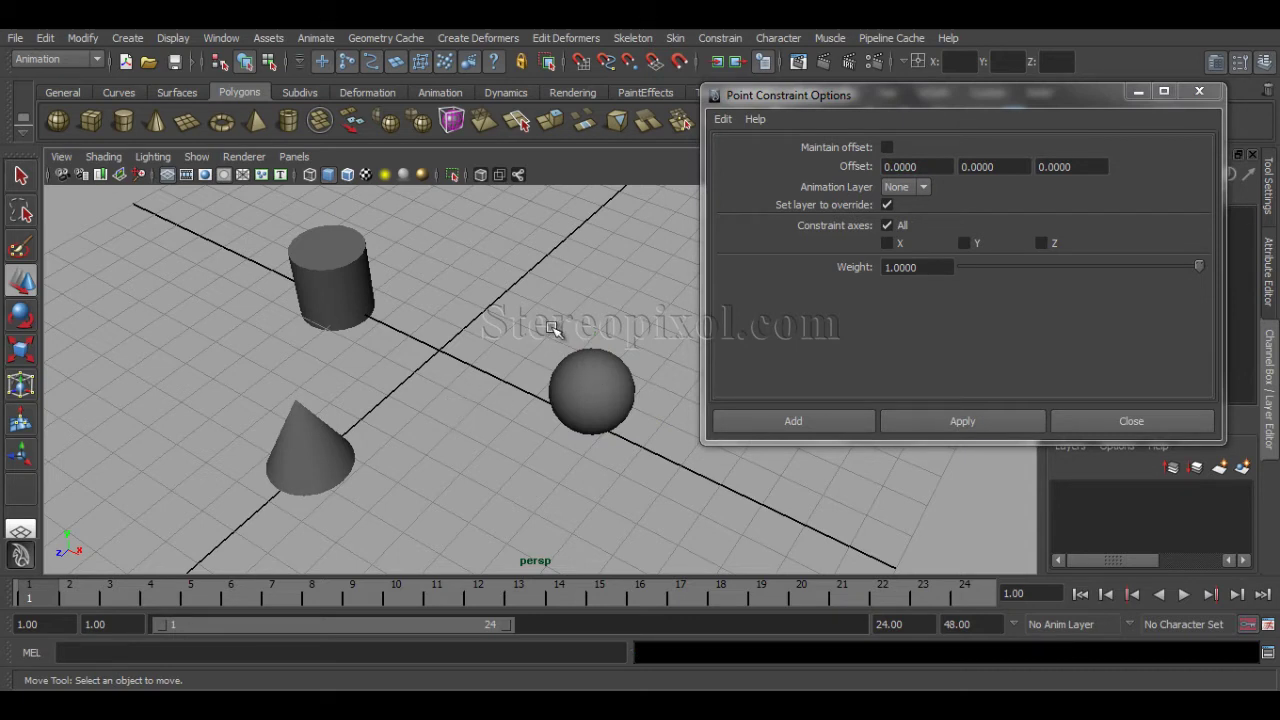
pyautogui.click(561, 420)
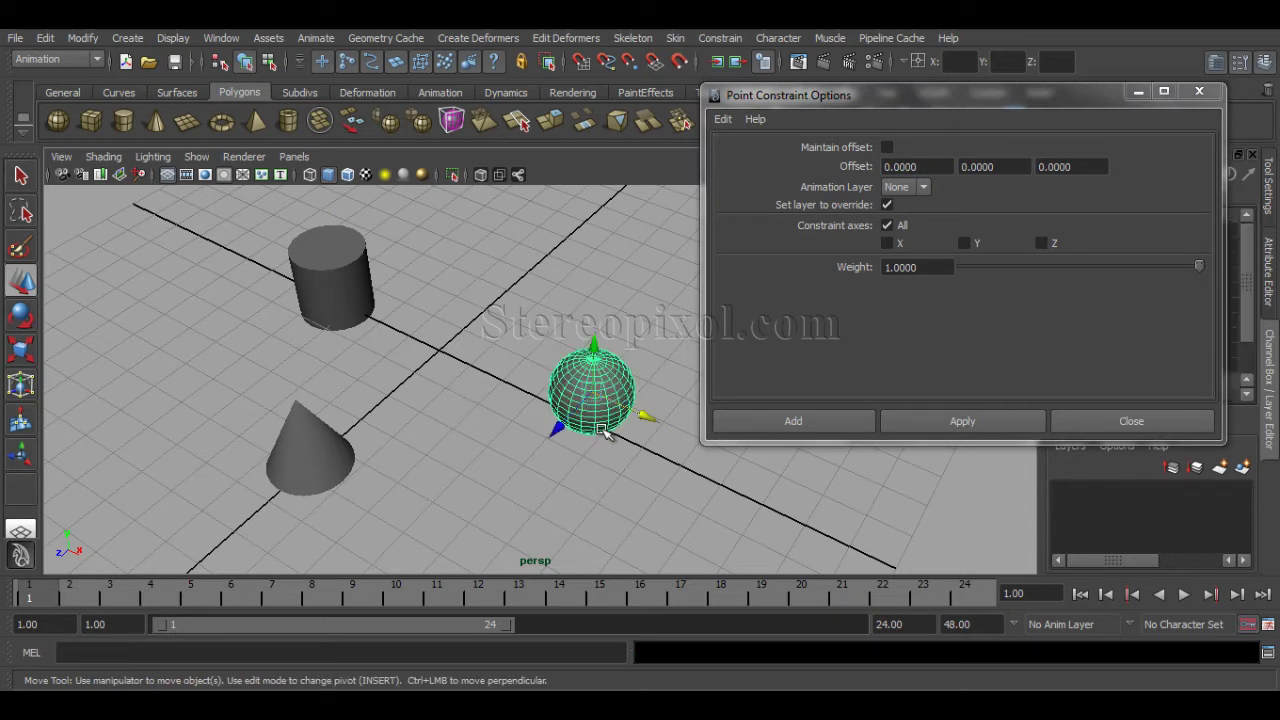
pyautogui.keyDown('shift'); pyautogui.click(284, 424); pyautogui.keyUp('shift')
pyautogui.click(580, 366)
pyautogui.keyDown('shift'); pyautogui.moveTo(279, 391); pyautogui.dragTo(350, 482); pyautogui.keyUp('shift')
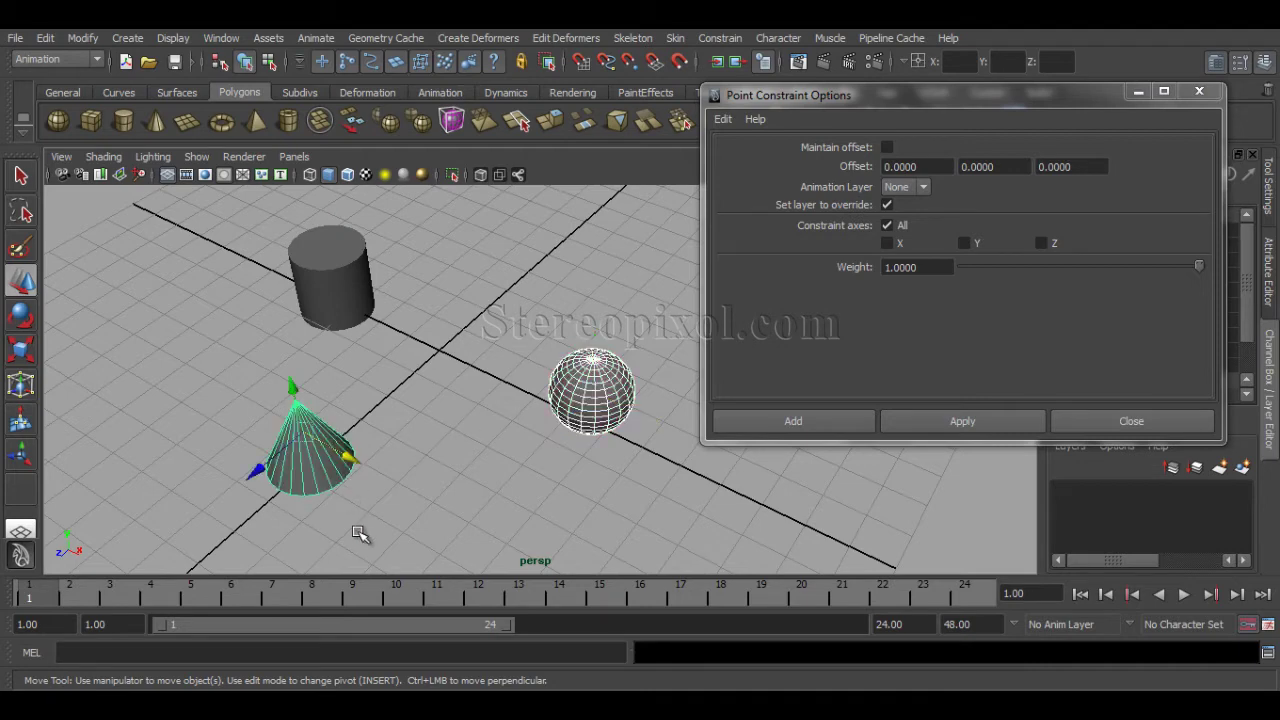
pyautogui.click(582, 375)
pyautogui.moveTo(242, 380); pyautogui.dragTo(368, 488)
pyautogui.click(840, 424)
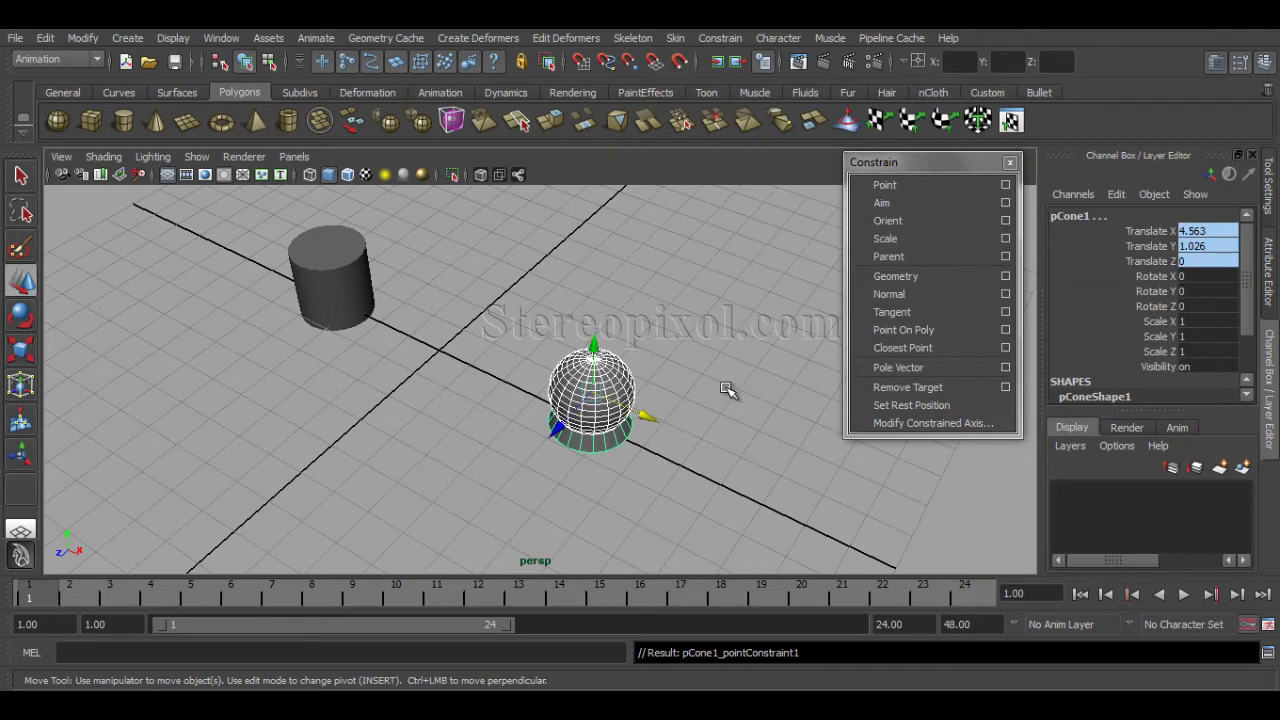
# Examine the constrained cone's channels and its Point constraint attributes, and undo the constraint
pyautogui.click(656, 452)
pyautogui.click(606, 450)
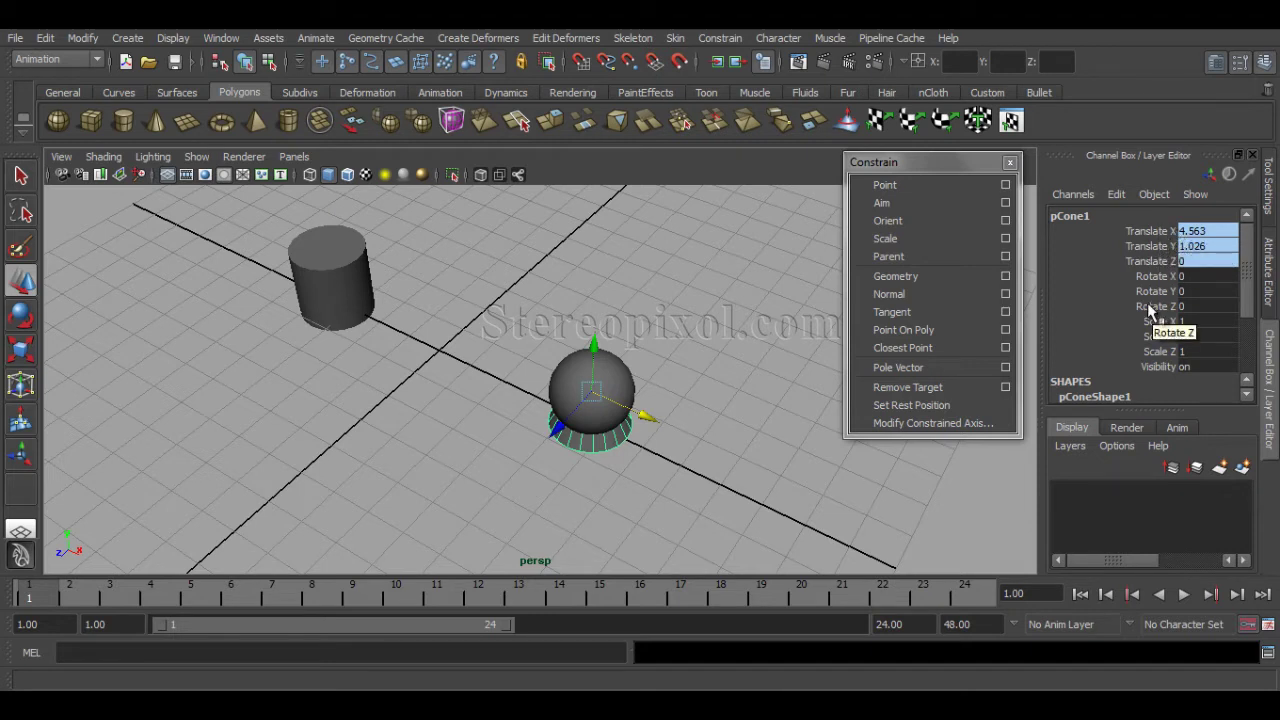
pyautogui.scroll(-3, 1250, 325)
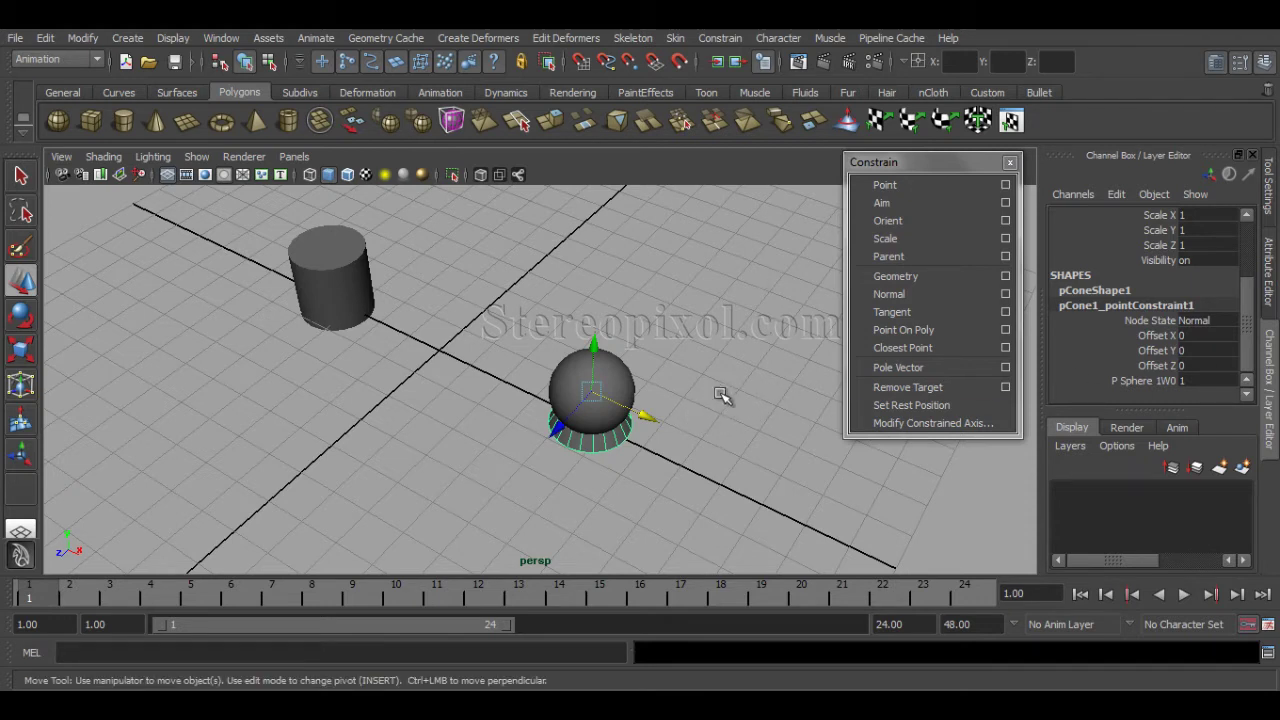
pyautogui.click(790, 340)
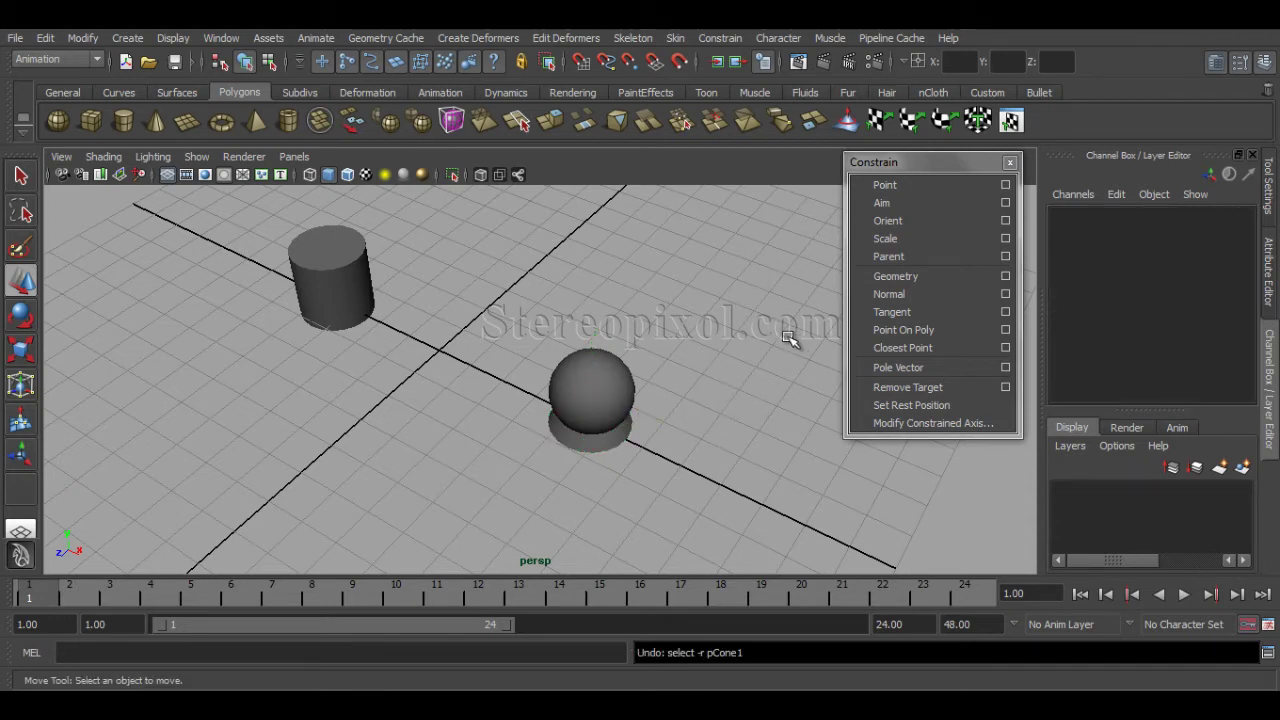
pyautogui.hotkey('ctrl', 'z')
pyautogui.hotkey('ctrl', 'z')
pyautogui.click(640, 435)
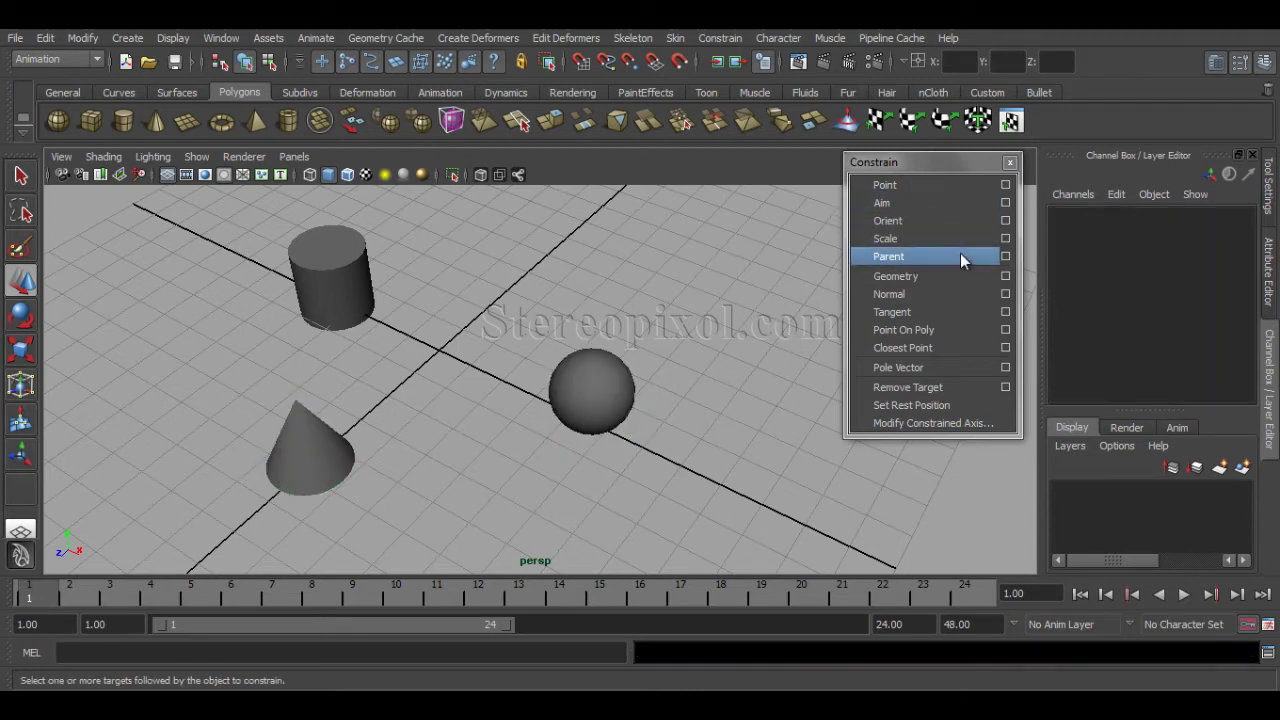
# Open the Point constraint options, and select the sphere followed by the cone
pyautogui.click(1005, 186)
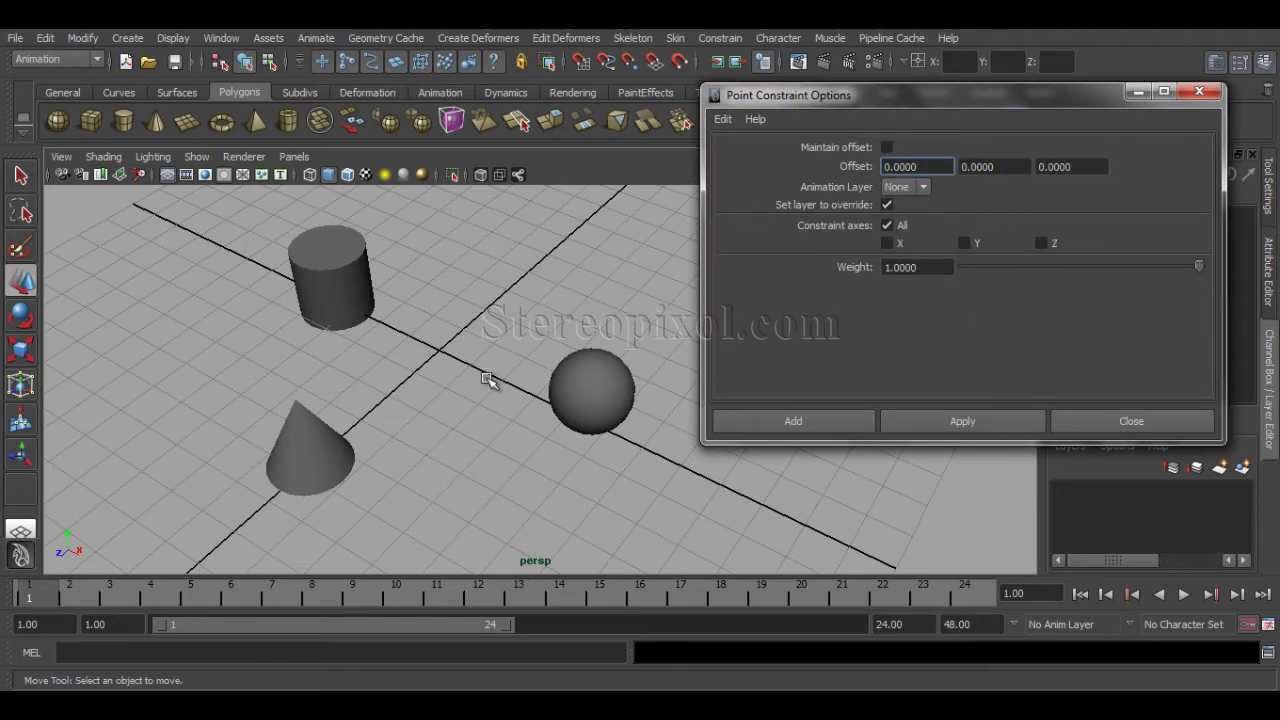
pyautogui.keyDown('alt'); pyautogui.moveTo(474, 394); pyautogui.dragTo(491, 429, button='middle'); pyautogui.keyUp('alt')
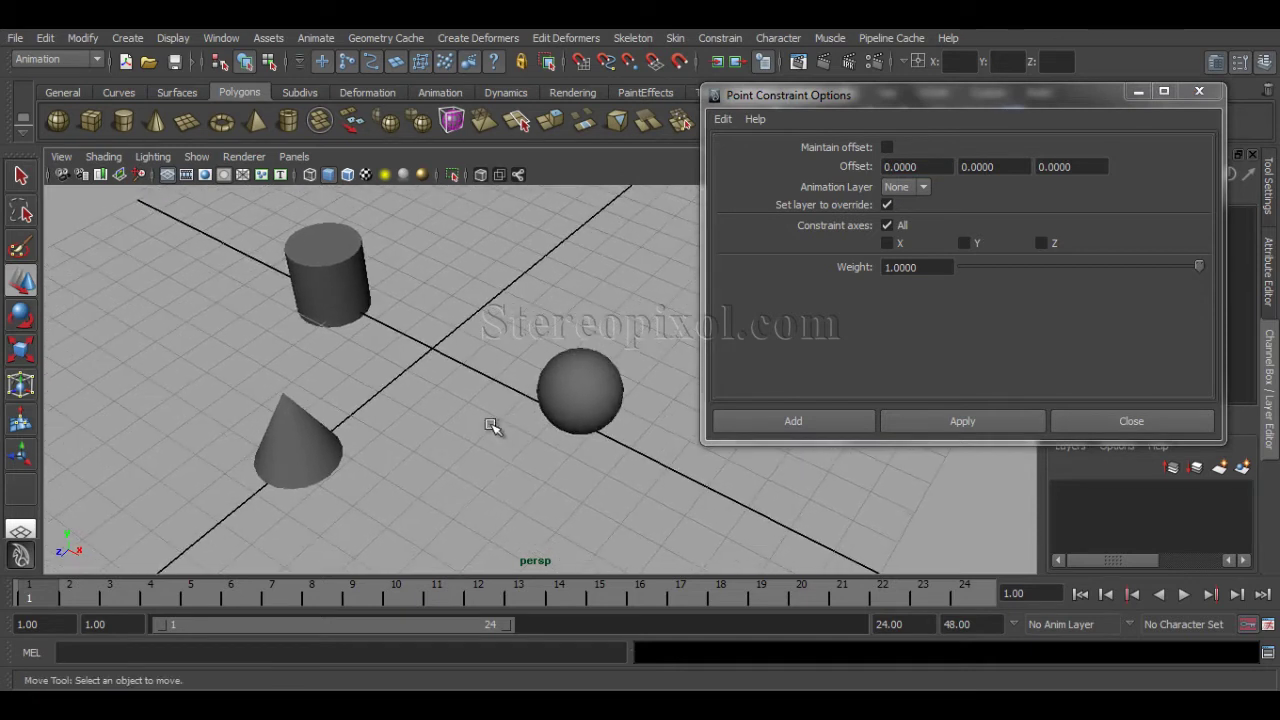
pyautogui.click(550, 362)
pyautogui.keyDown('shift'); pyautogui.click(323, 474); pyautogui.keyUp('shift')
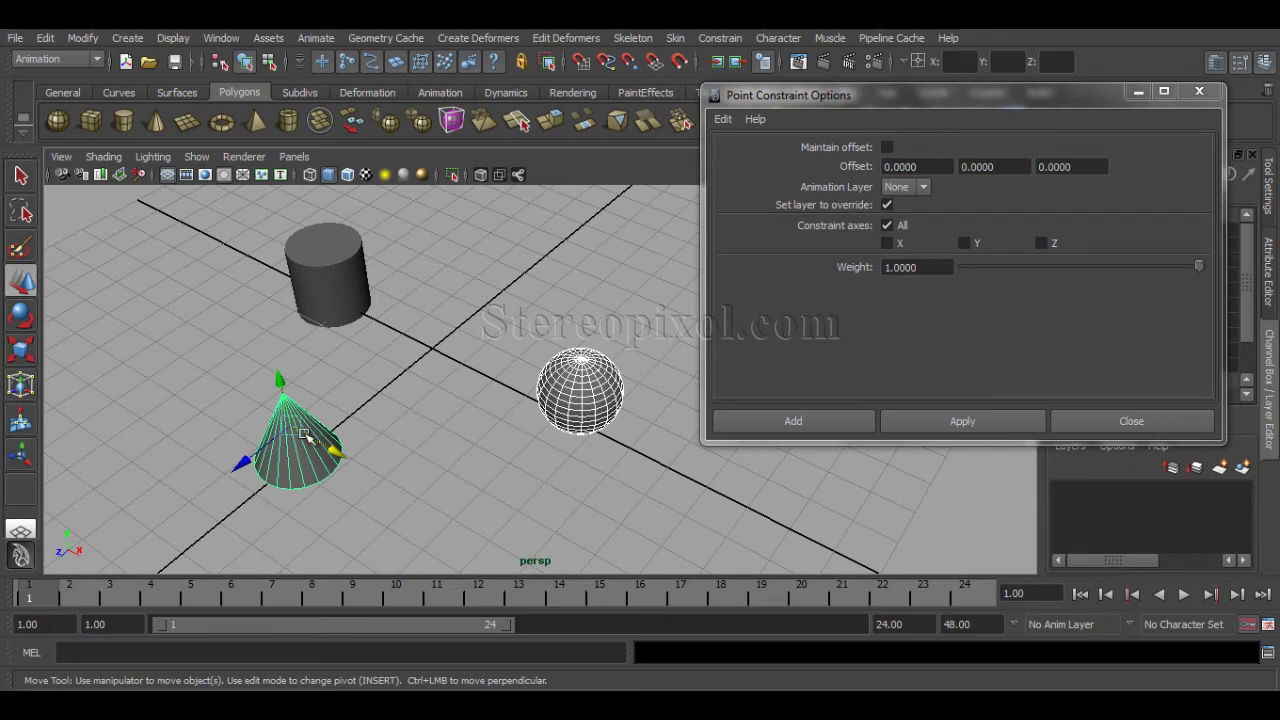
# Reposition the Point Constraint Options window so that it leaves the selected sphere and cone uncovered
pyautogui.moveTo(857, 112); pyautogui.dragTo(673, 139)
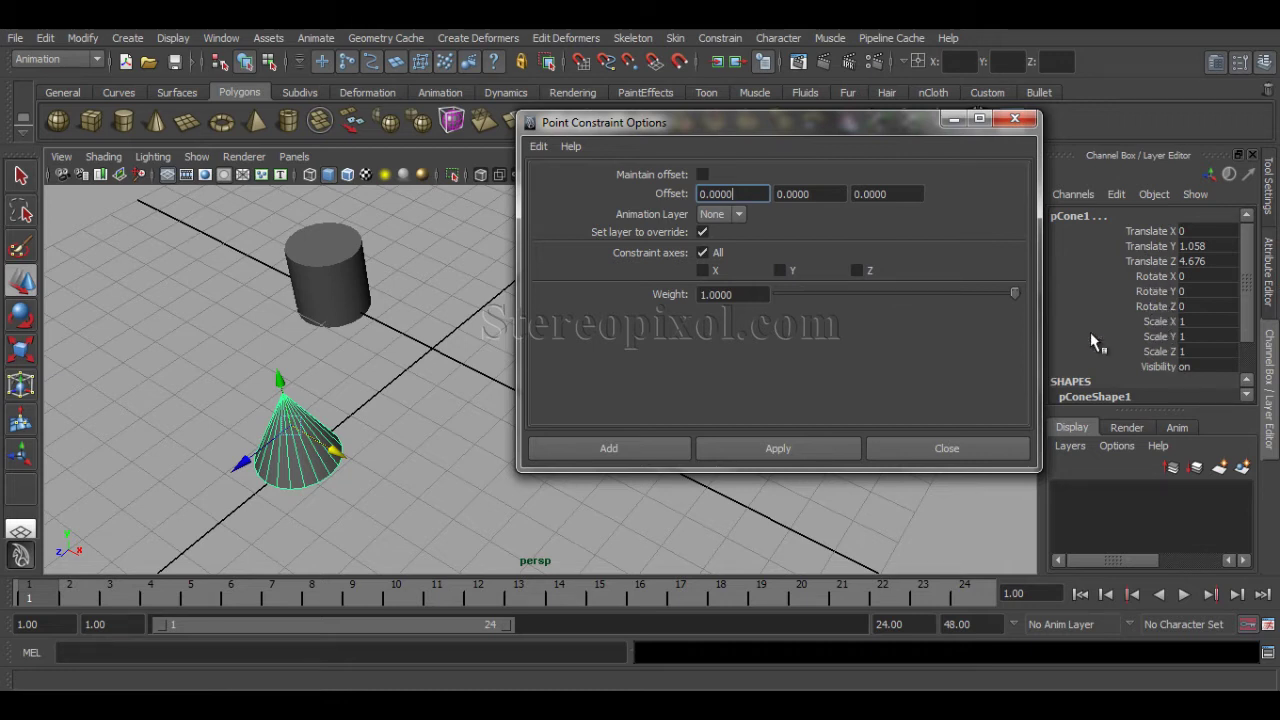
pyautogui.moveTo(814, 128); pyautogui.dragTo(928, 106)
pyautogui.doubleClick(928, 104)
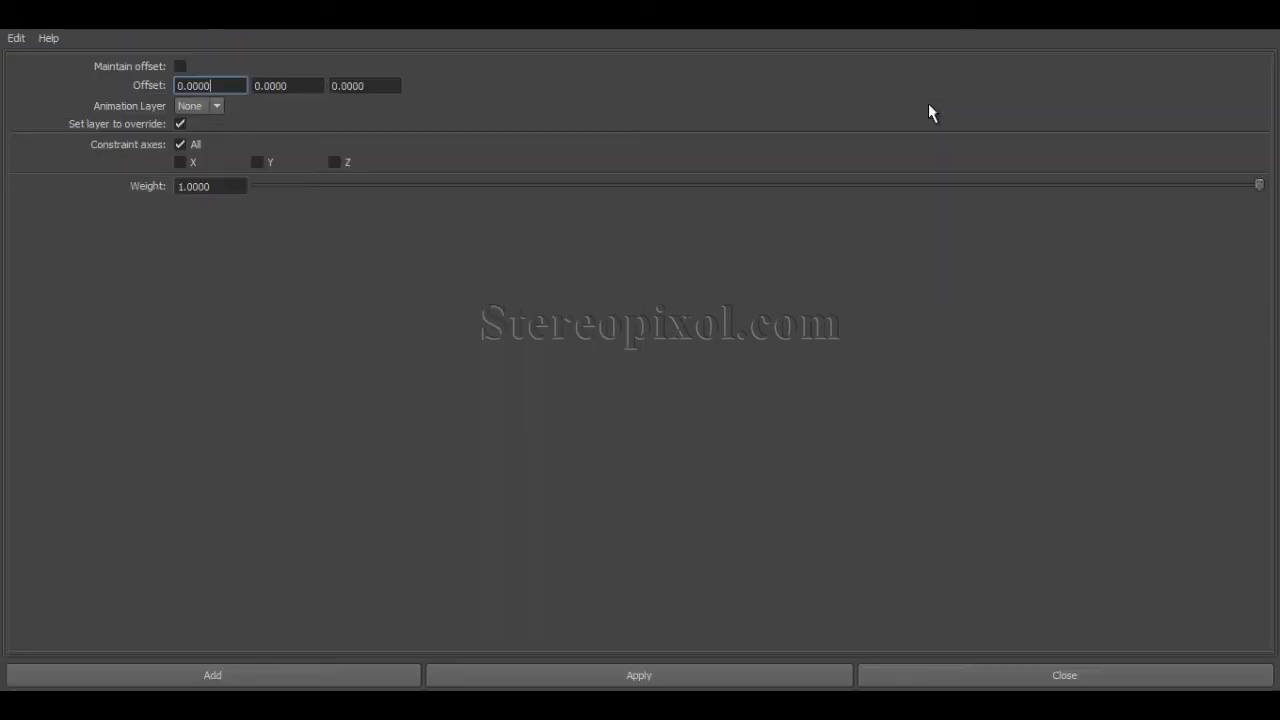
pyautogui.doubleClick(1210, 30)
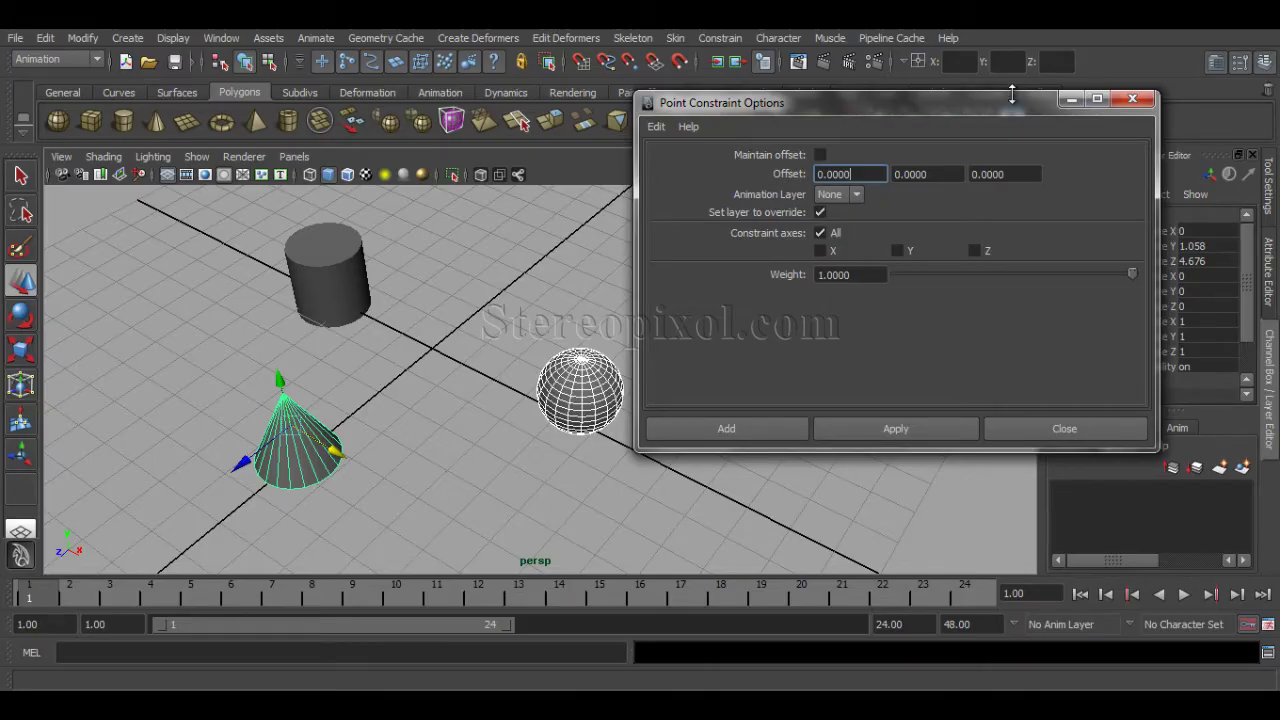
pyautogui.moveTo(1009, 118); pyautogui.dragTo(1014, 115)
# Demonstrate the selection order with the sphere as target and the cone as constrained object, and clear the selection
pyautogui.click(563, 389)
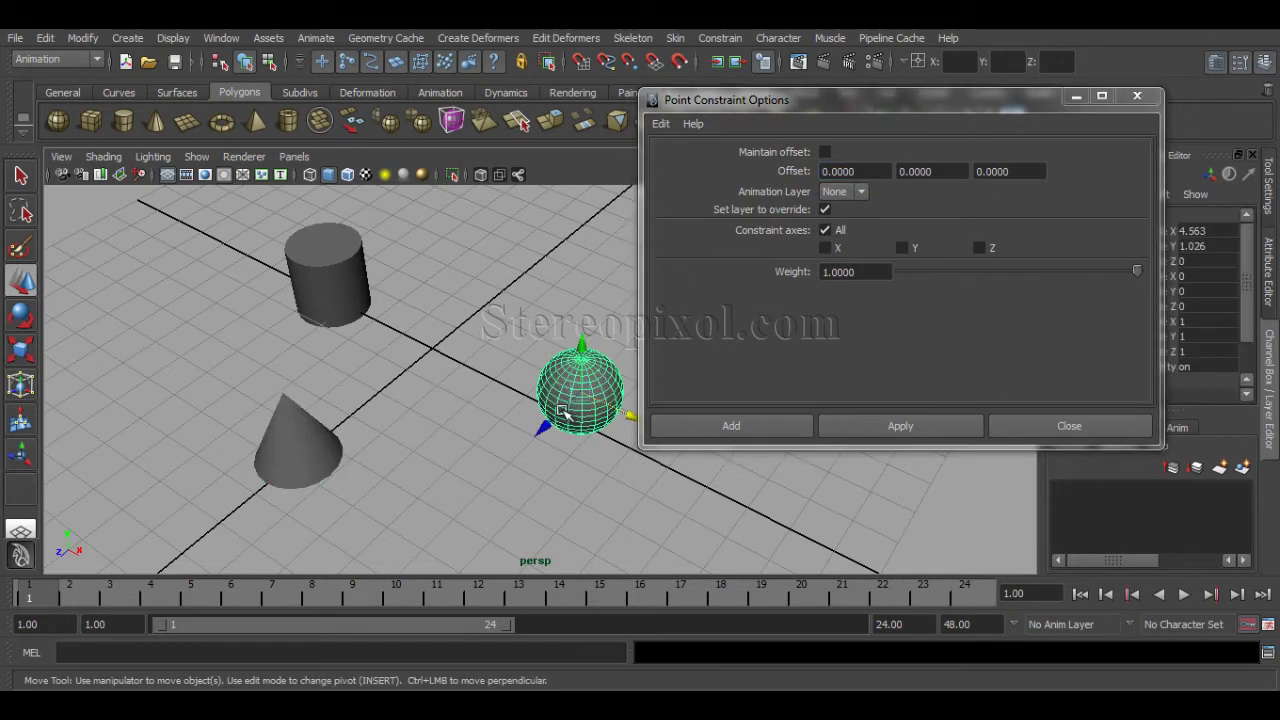
pyautogui.keyDown('shift'); pyautogui.click(265, 405); pyautogui.keyUp('shift')
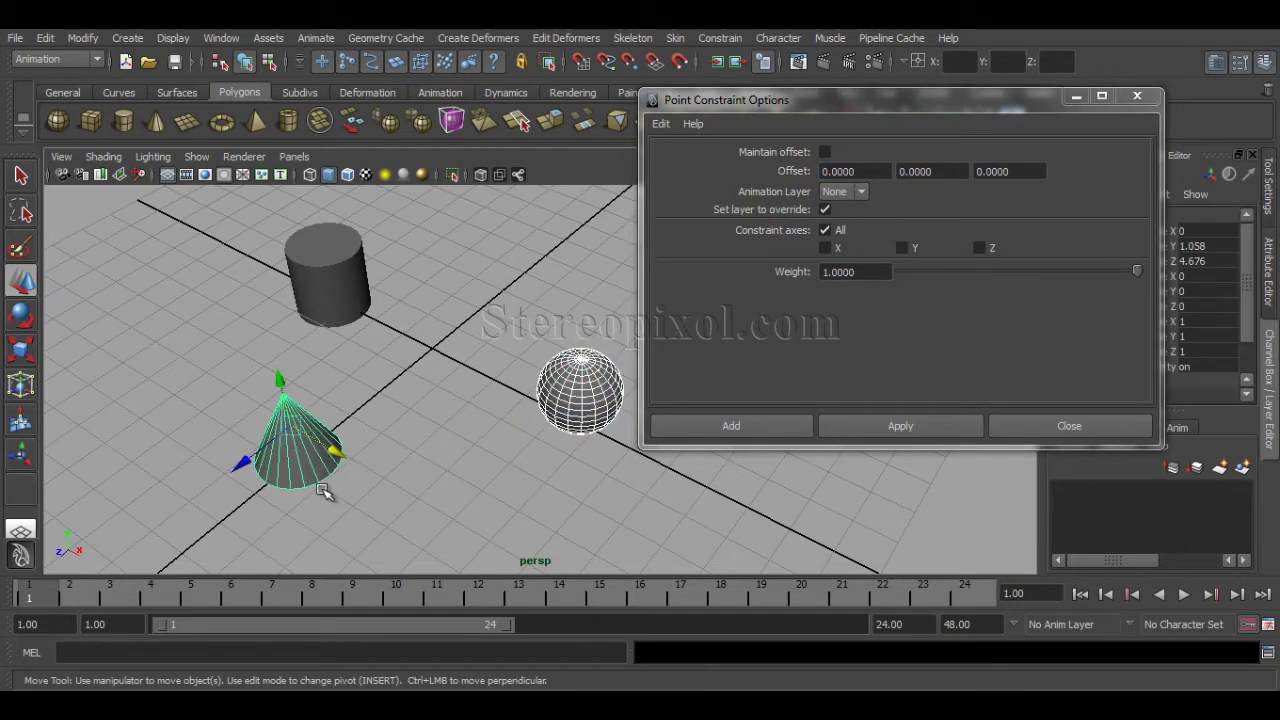
pyautogui.keyDown('shift'); pyautogui.click(330, 479); pyautogui.keyUp('shift')
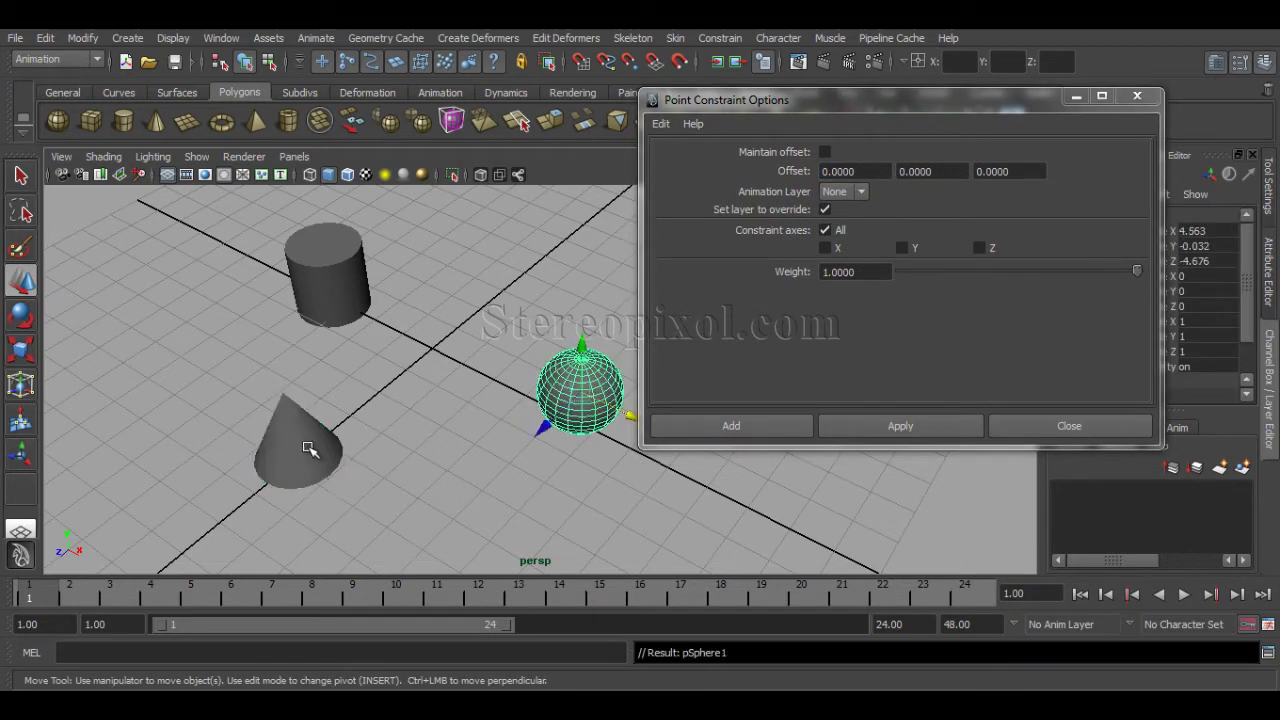
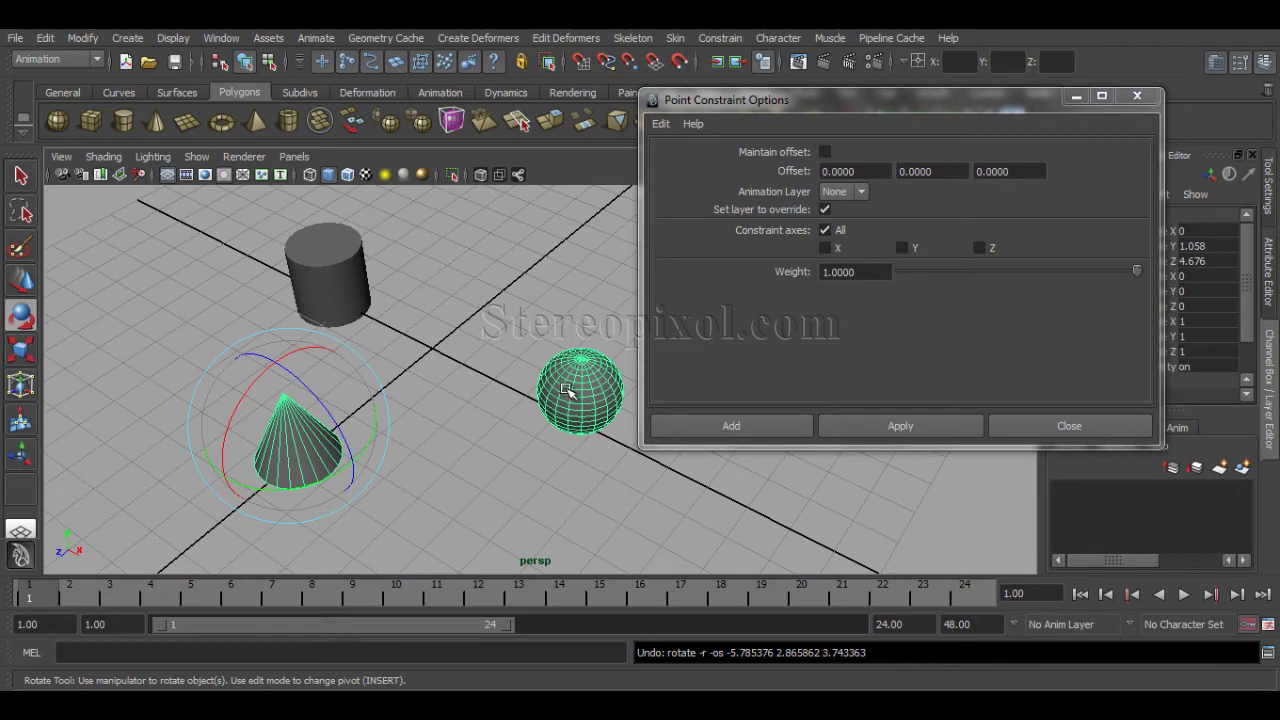
pyautogui.click(568, 390)
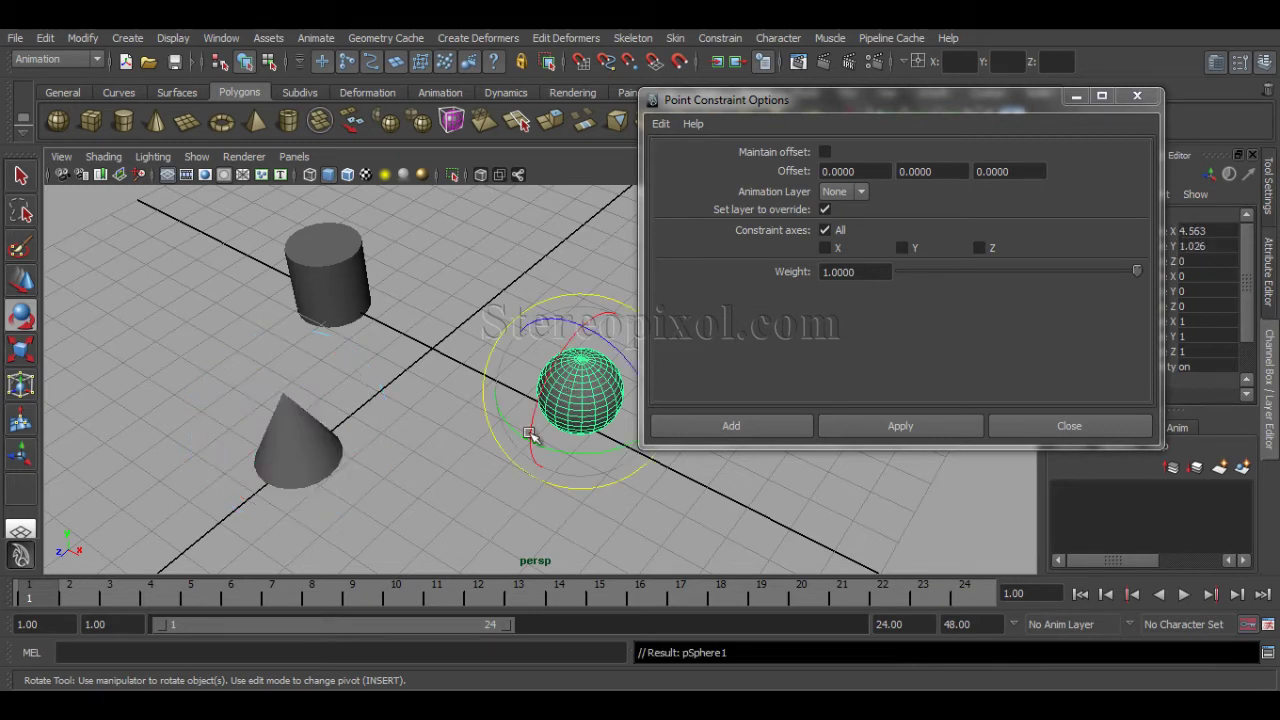
pyautogui.click(397, 428)
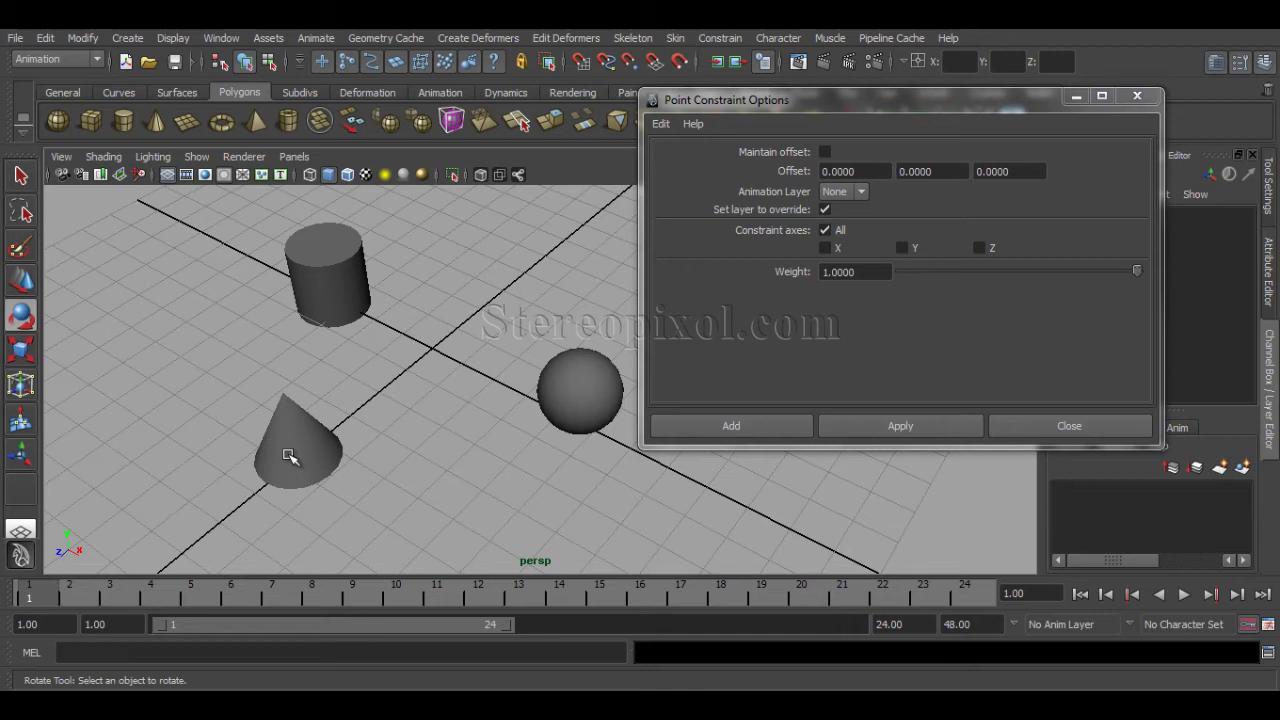
pyautogui.click(538, 388)
pyautogui.click(311, 469)
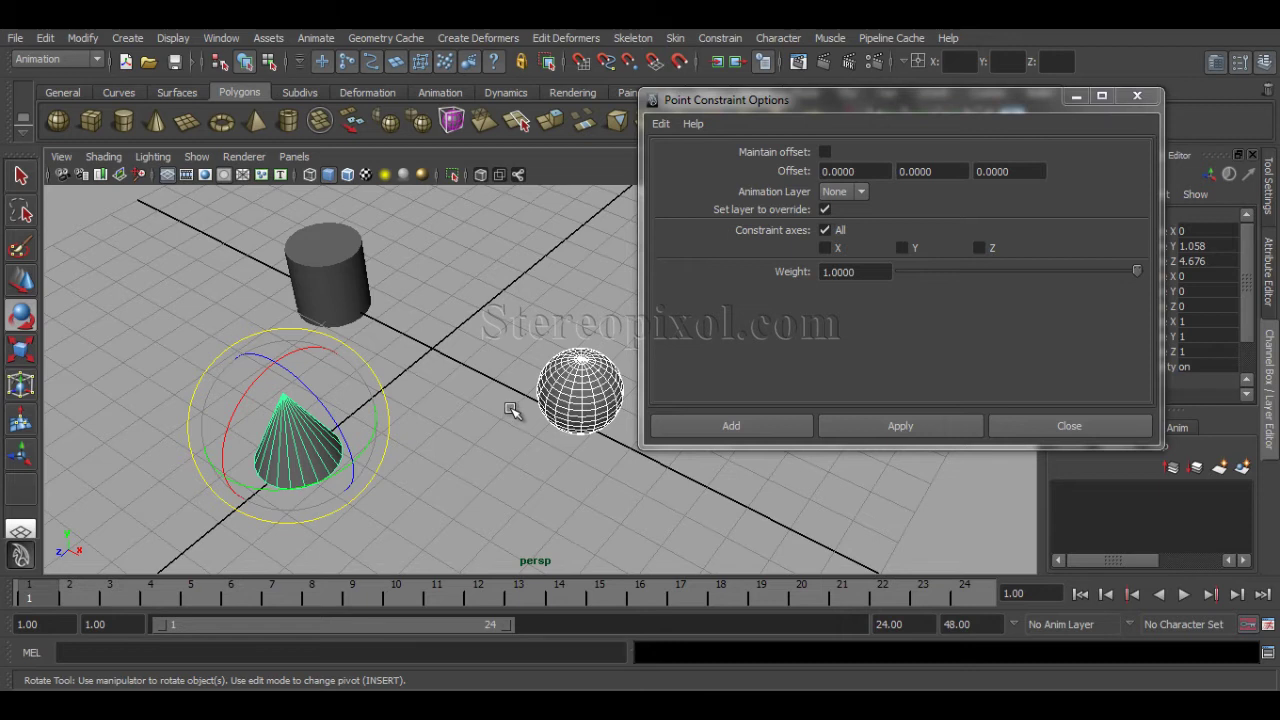
pyautogui.click(430, 425)
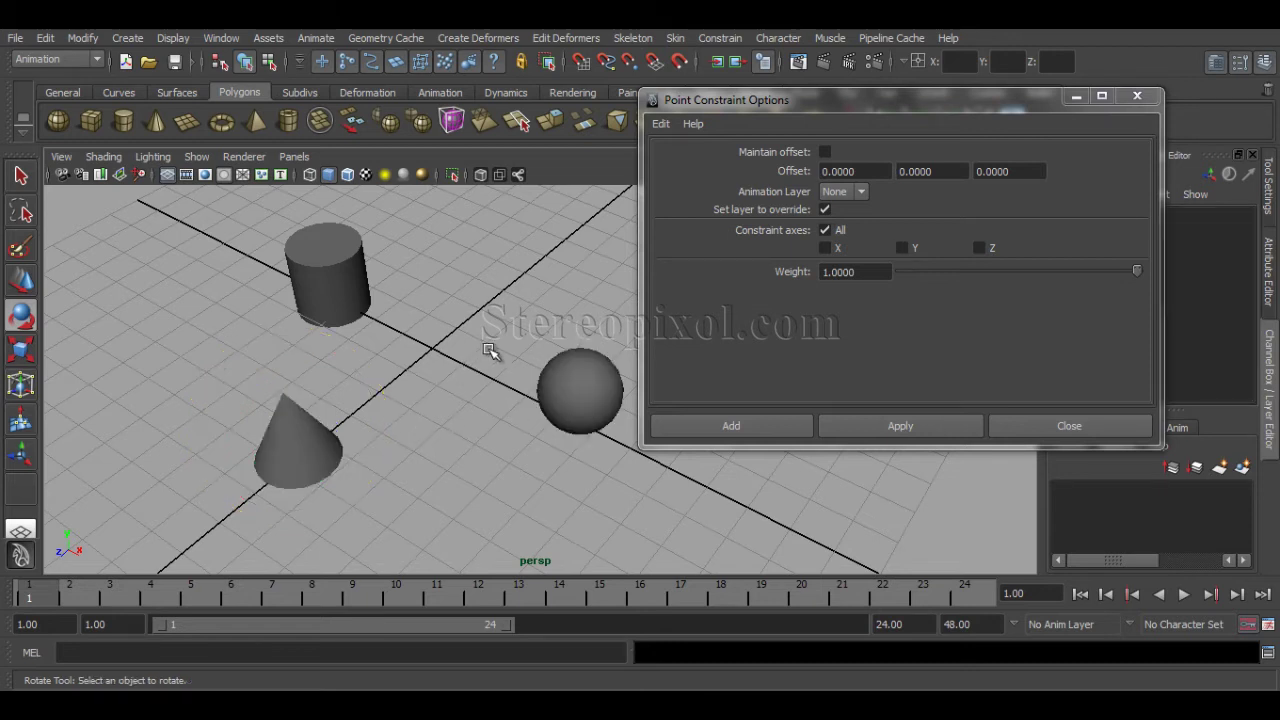
# Point constrain the cone to the sphere with Maintain offset off and offset 0, and undo the constraint
pyautogui.click(558, 427)
pyautogui.keyDown('shift'); pyautogui.click(325, 474); pyautogui.keyUp('shift')
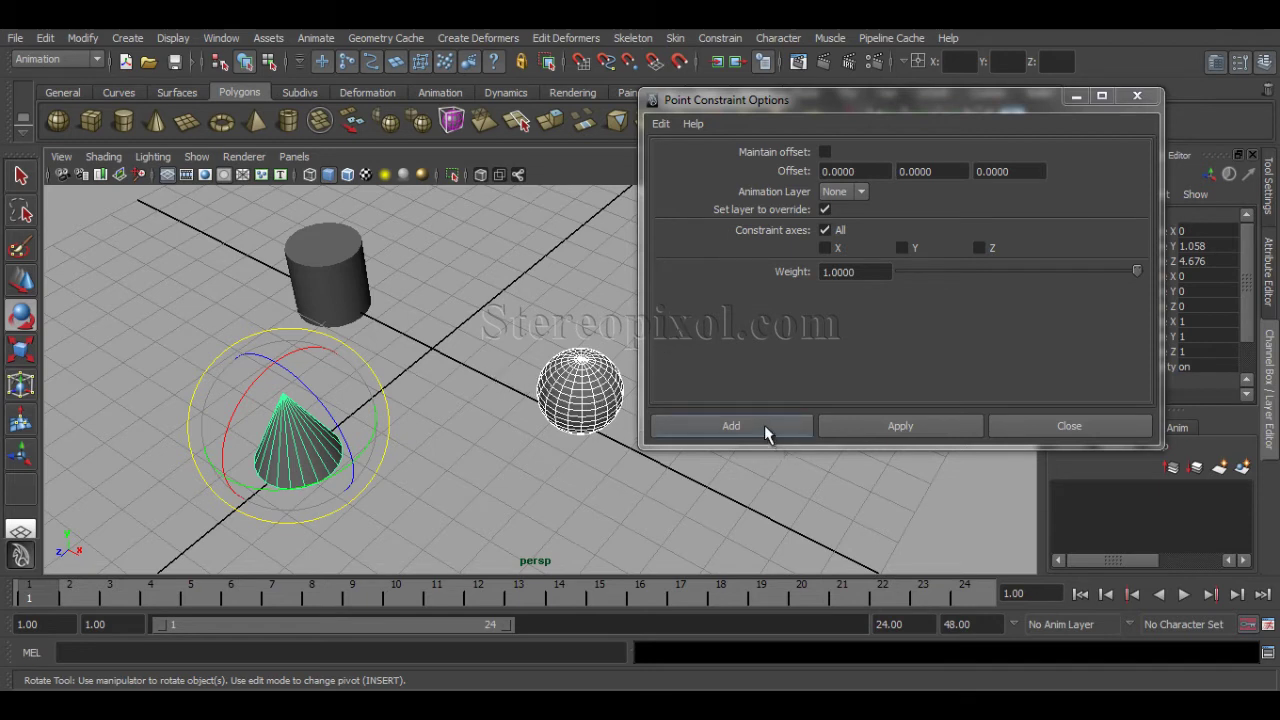
pyautogui.click(861, 424)
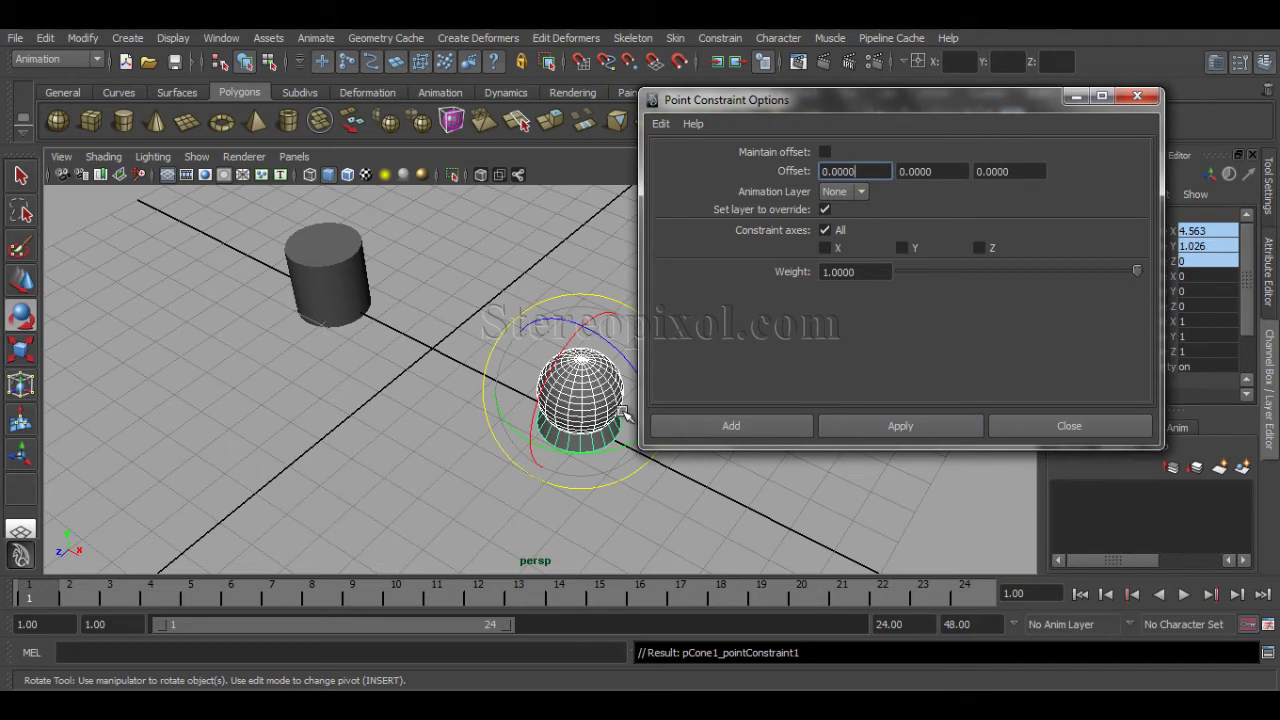
pyautogui.hotkey('ctrl', 'z')
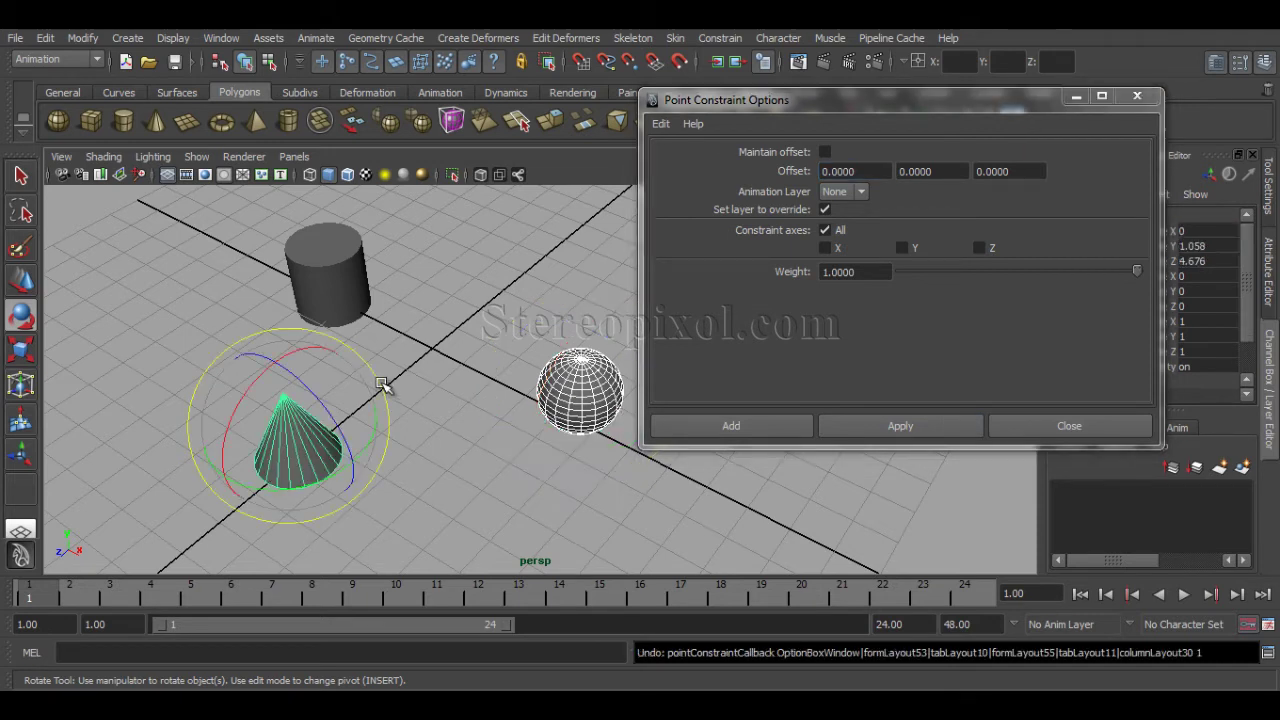
# Point constrain the cone to the sphere with Maintain offset on, and test the constraint by moving the sphere
pyautogui.click(825, 151)
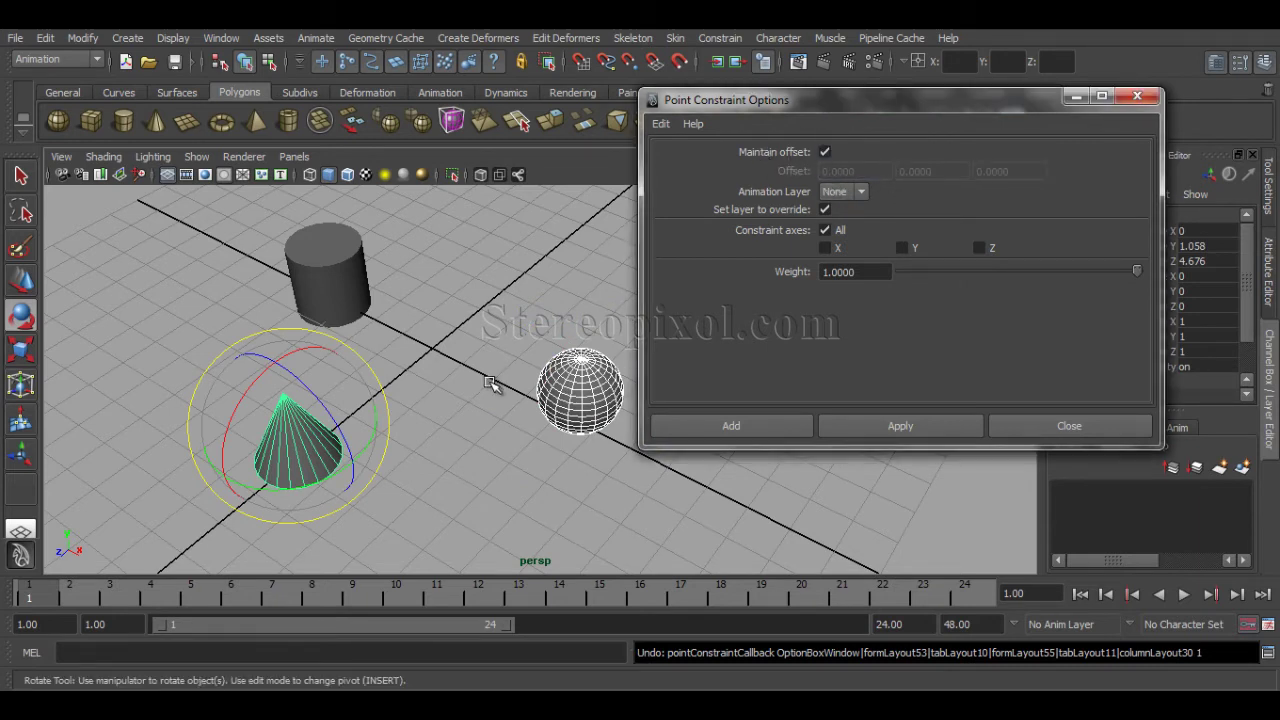
pyautogui.click(868, 422)
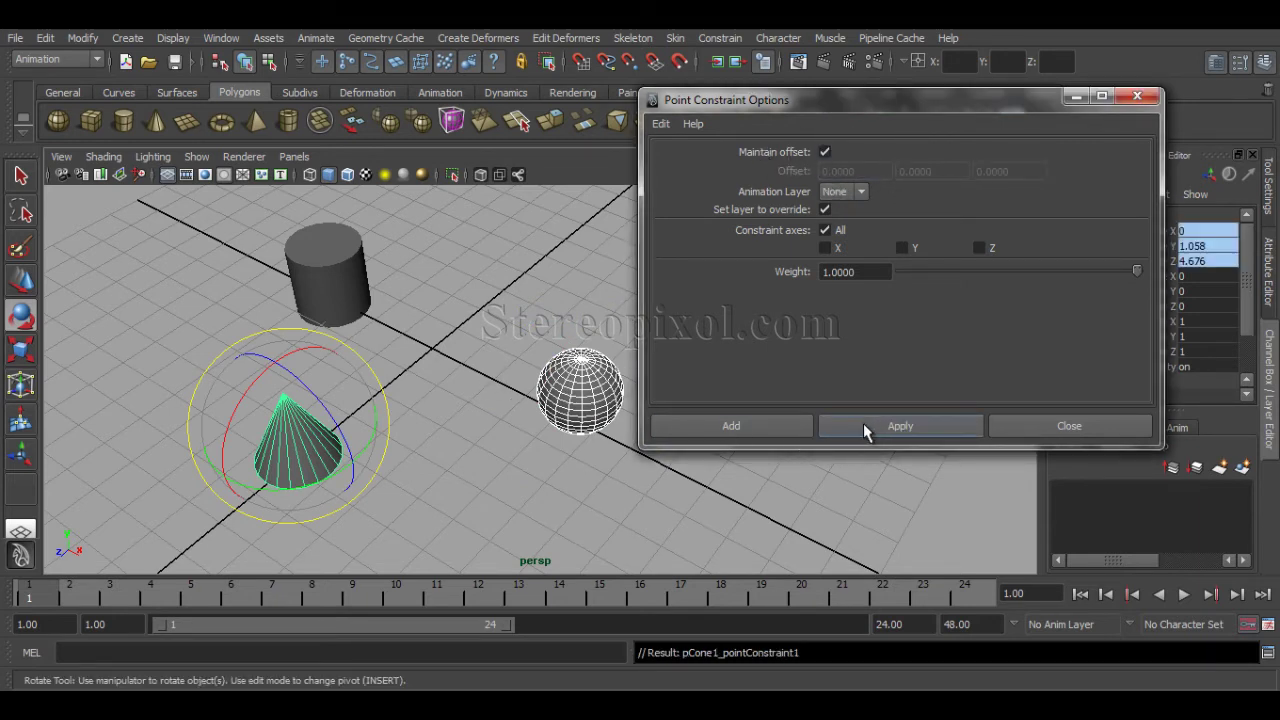
pyautogui.click(577, 414)
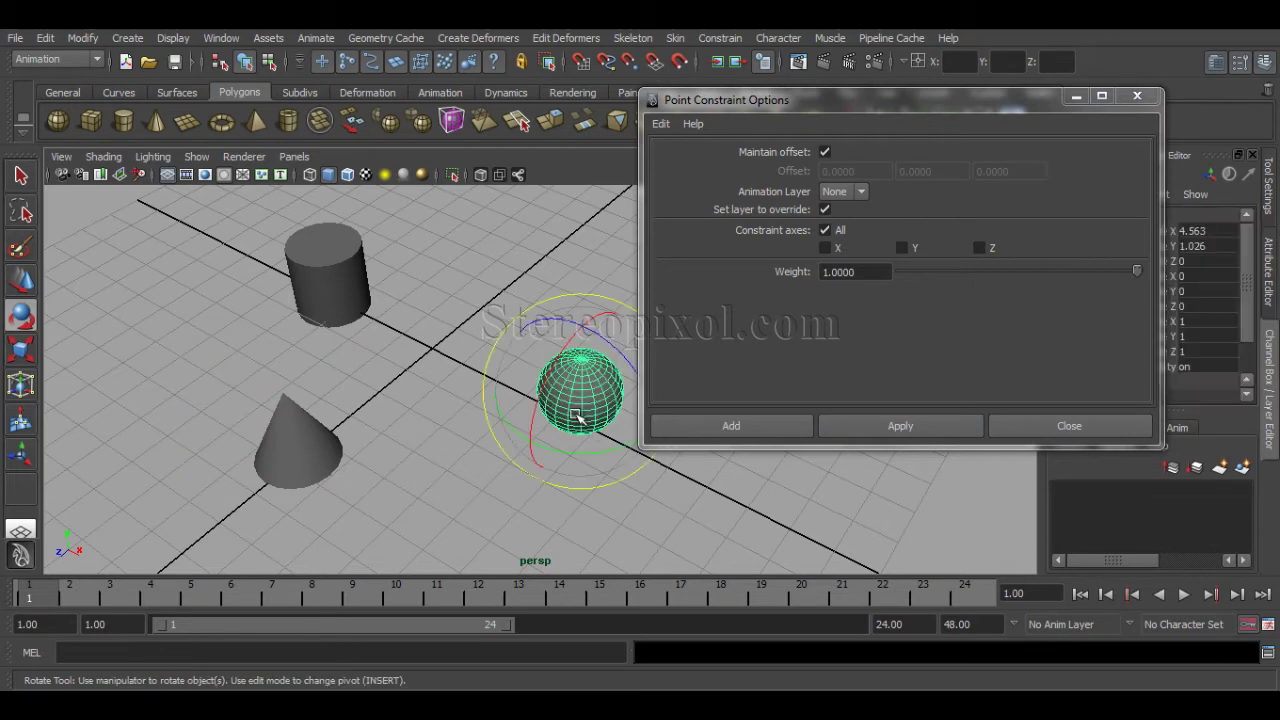
pyautogui.press('w')
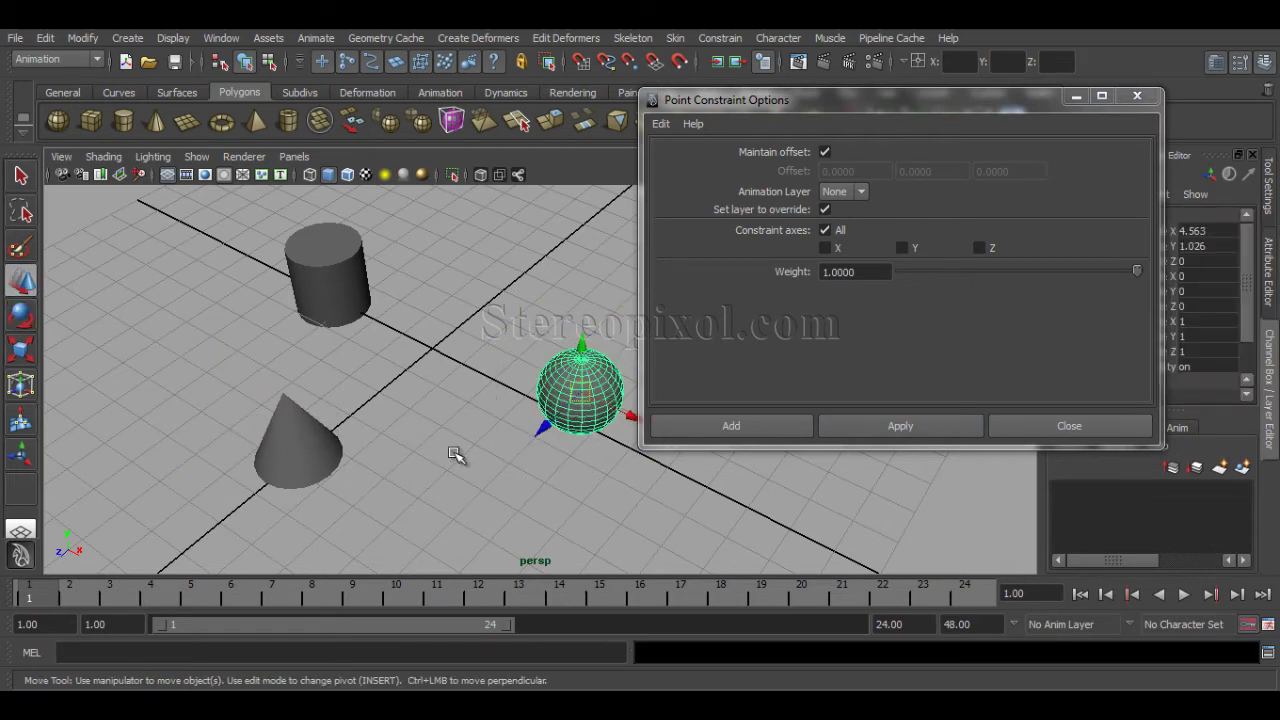
pyautogui.moveTo(578, 386)
pyautogui.mouseDown()
pyautogui.moveTo(407, 320)
pyautogui.moveTo(580, 386)
pyautogui.moveTo(449, 363)
pyautogui.moveTo(548, 376)
pyautogui.moveTo(577, 395)
pyautogui.moveTo(542, 410)
pyautogui.moveTo(580, 390)
pyautogui.mouseUp()
pyautogui.press('e')
pyautogui.click(340, 477)
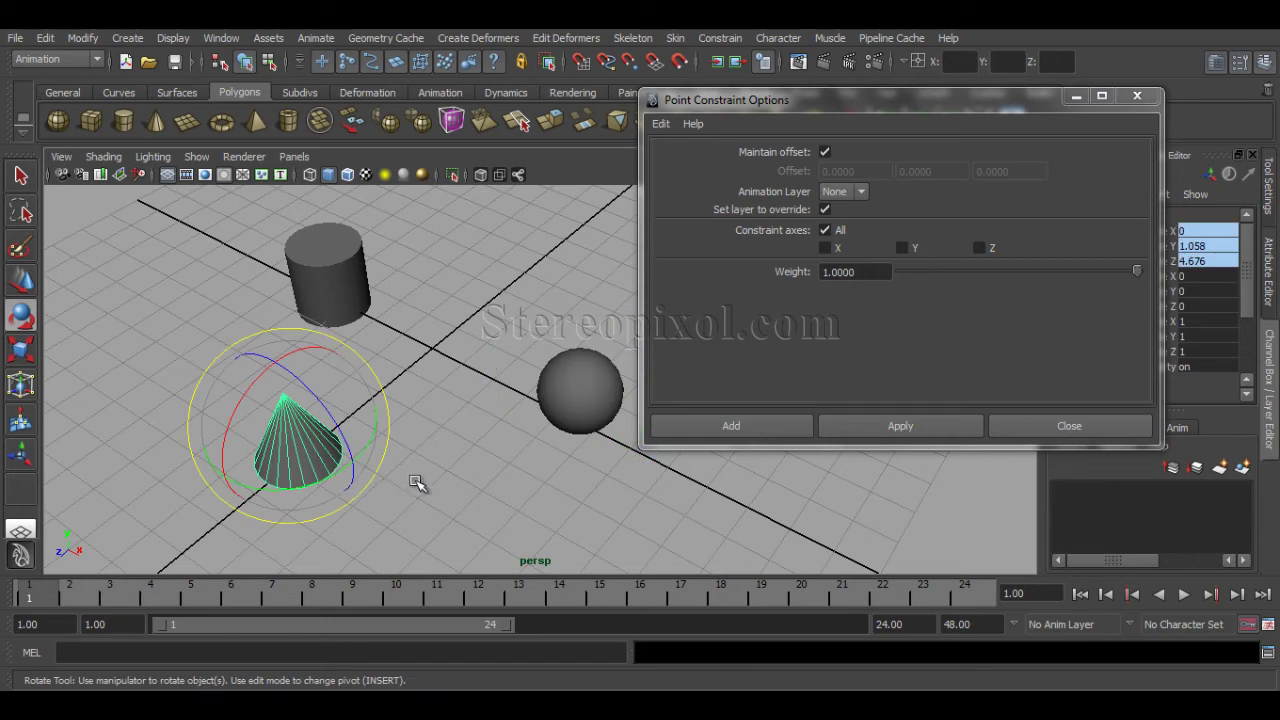
# Examine the cone constrained with maintained offset and its translate channels, undo the constraint and clear the selection
pyautogui.moveTo(999, 102); pyautogui.dragTo(966, 70)
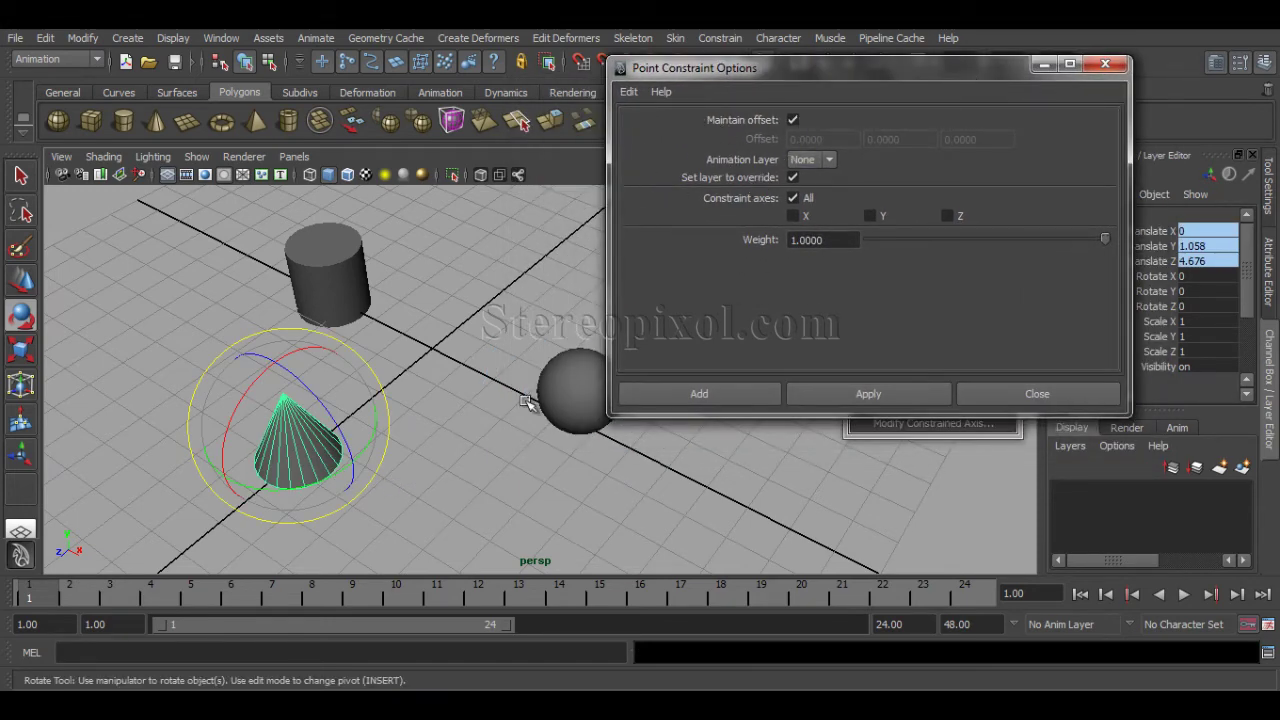
pyautogui.keyDown('alt'); pyautogui.moveTo(503, 446); pyautogui.dragTo(440, 485, button='middle'); pyautogui.keyUp('alt')
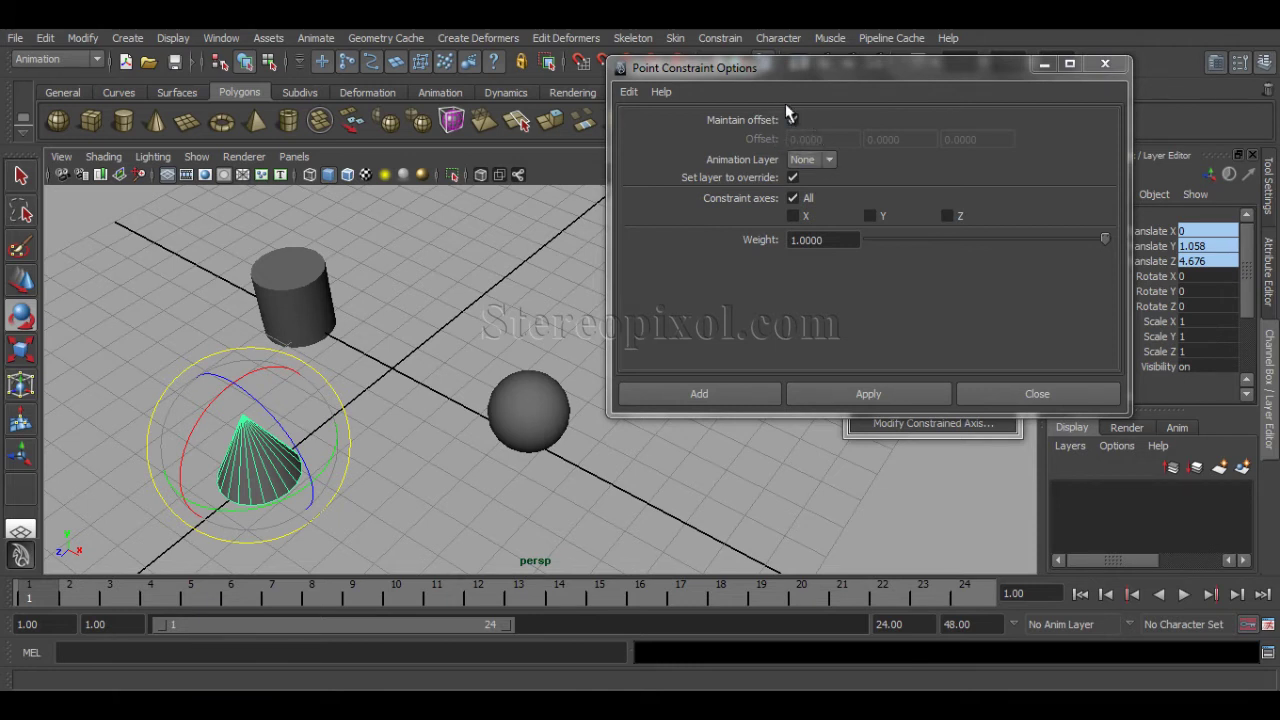
pyautogui.click(500, 410)
pyautogui.click(246, 426)
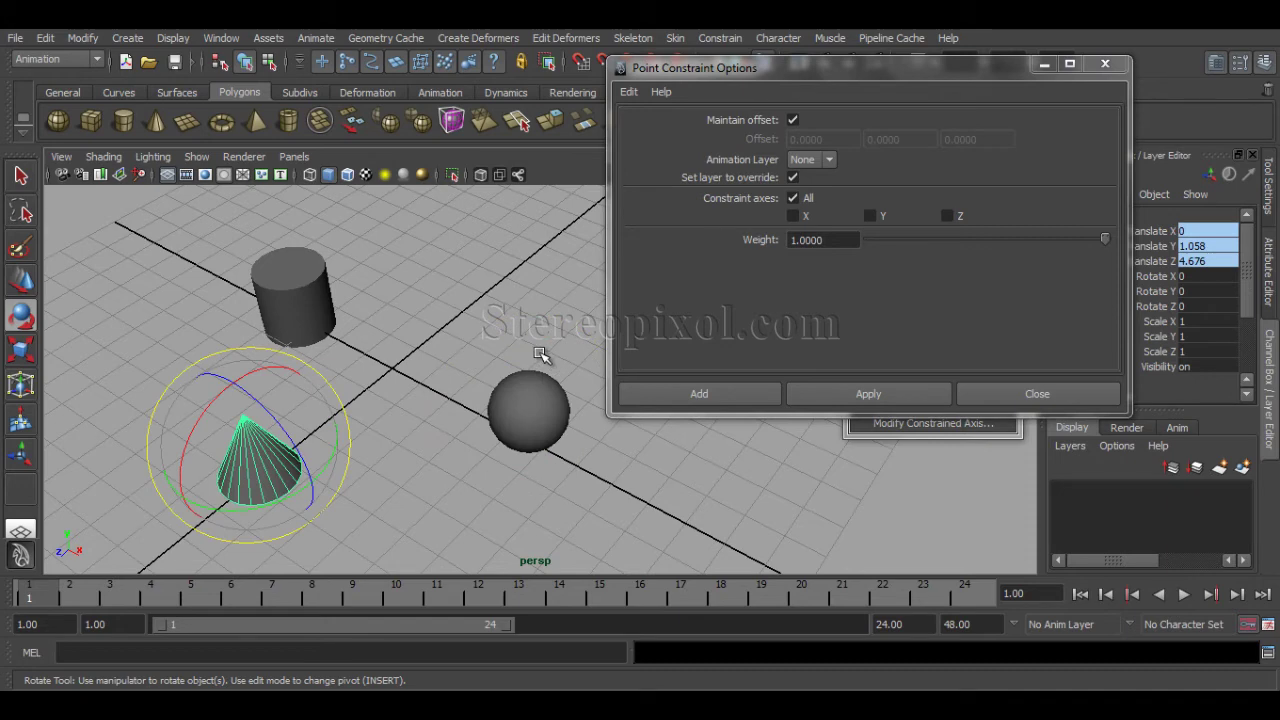
pyautogui.hotkey('ctrl', 'z')
pyautogui.hotkey('ctrl', 'z')
pyautogui.hotkey('ctrl', 'z')
pyautogui.hotkey('shift', 'z')
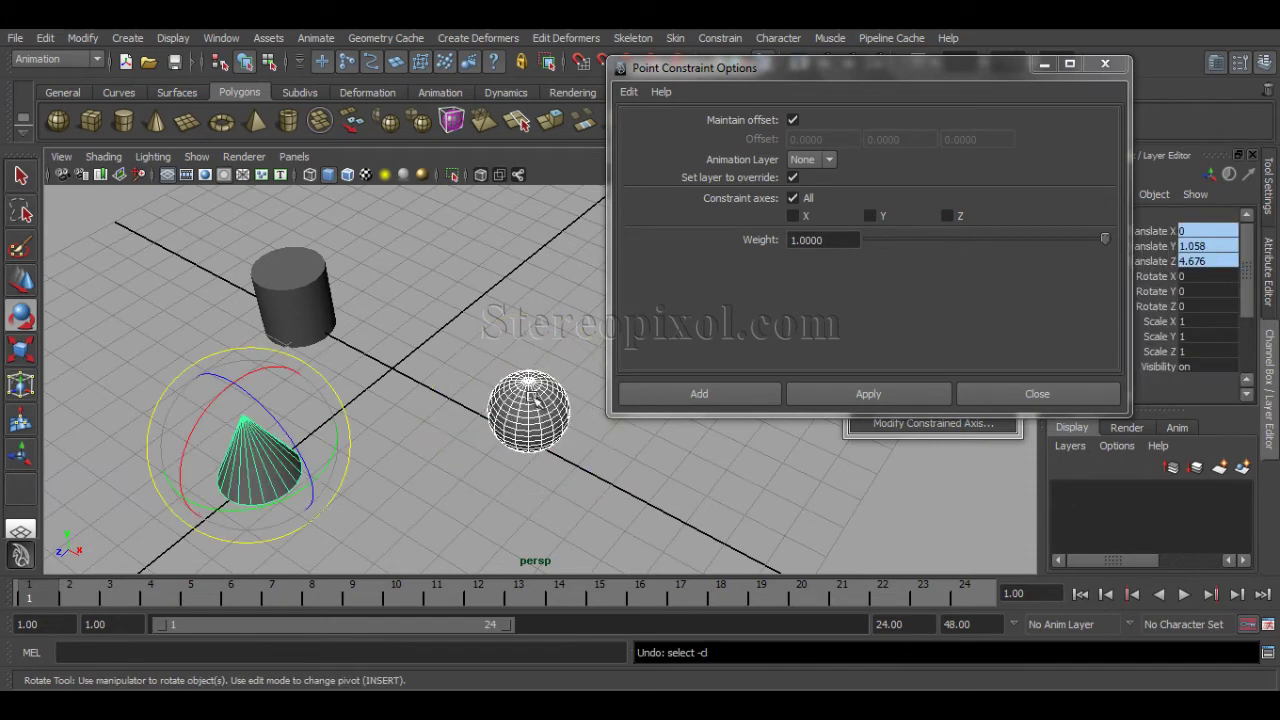
pyautogui.click(505, 325)
pyautogui.keyDown('alt'); pyautogui.moveTo(476, 357); pyautogui.dragTo(440, 390, button='middle'); pyautogui.keyUp('alt')
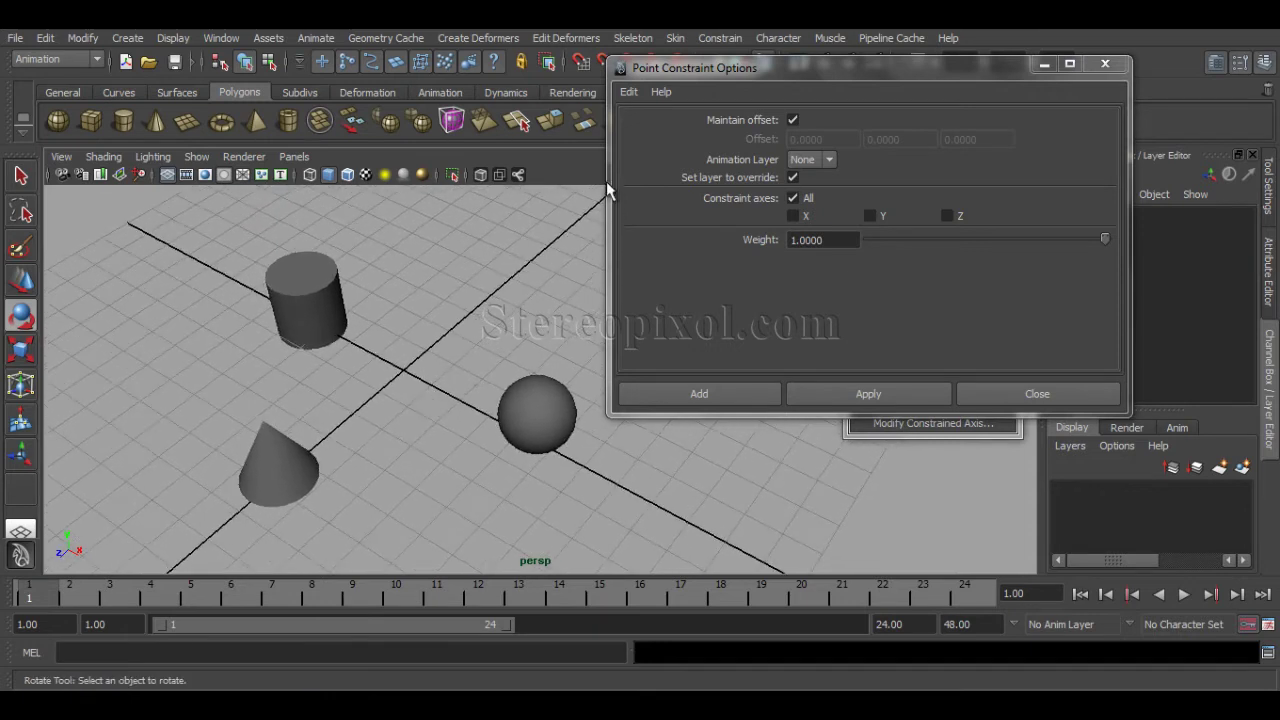
# Point constrain the cone to the sphere on all axes with Maintain offset off, and undo the constraint
pyautogui.click(816, 160)
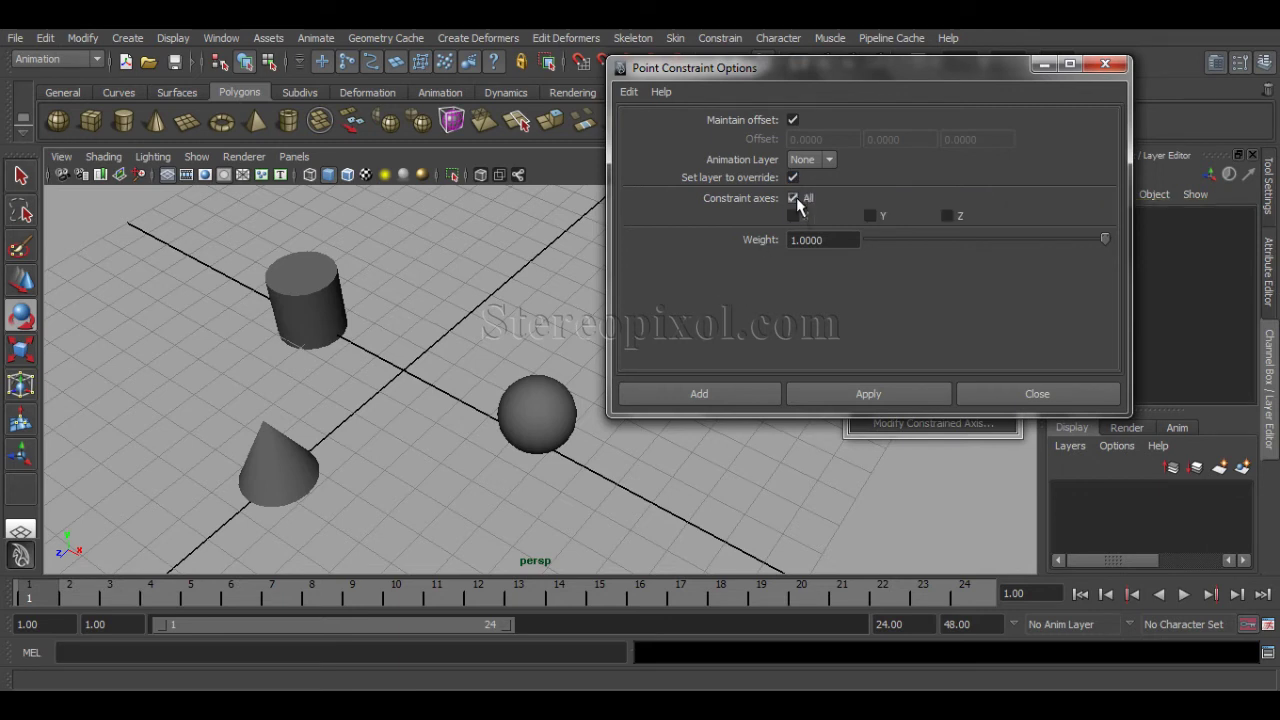
pyautogui.click(515, 392)
pyautogui.press('e')
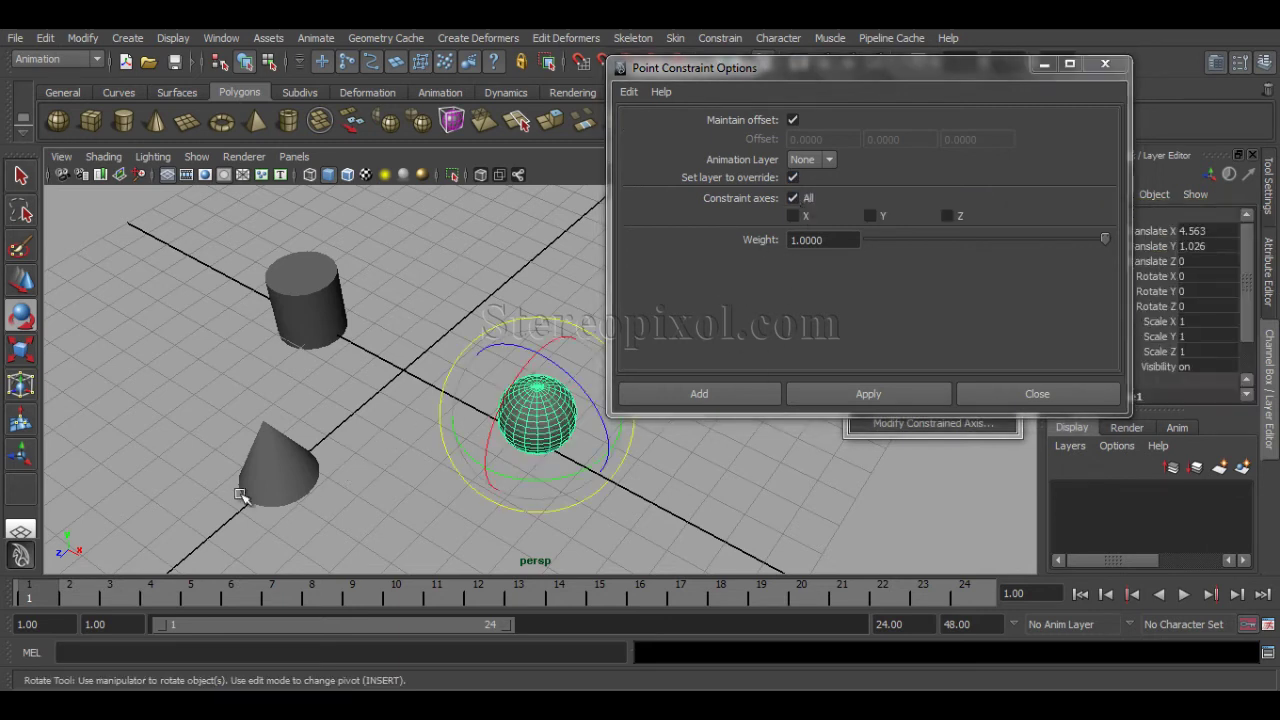
pyautogui.keyDown('shift'); pyautogui.click(295, 498); pyautogui.keyUp('shift')
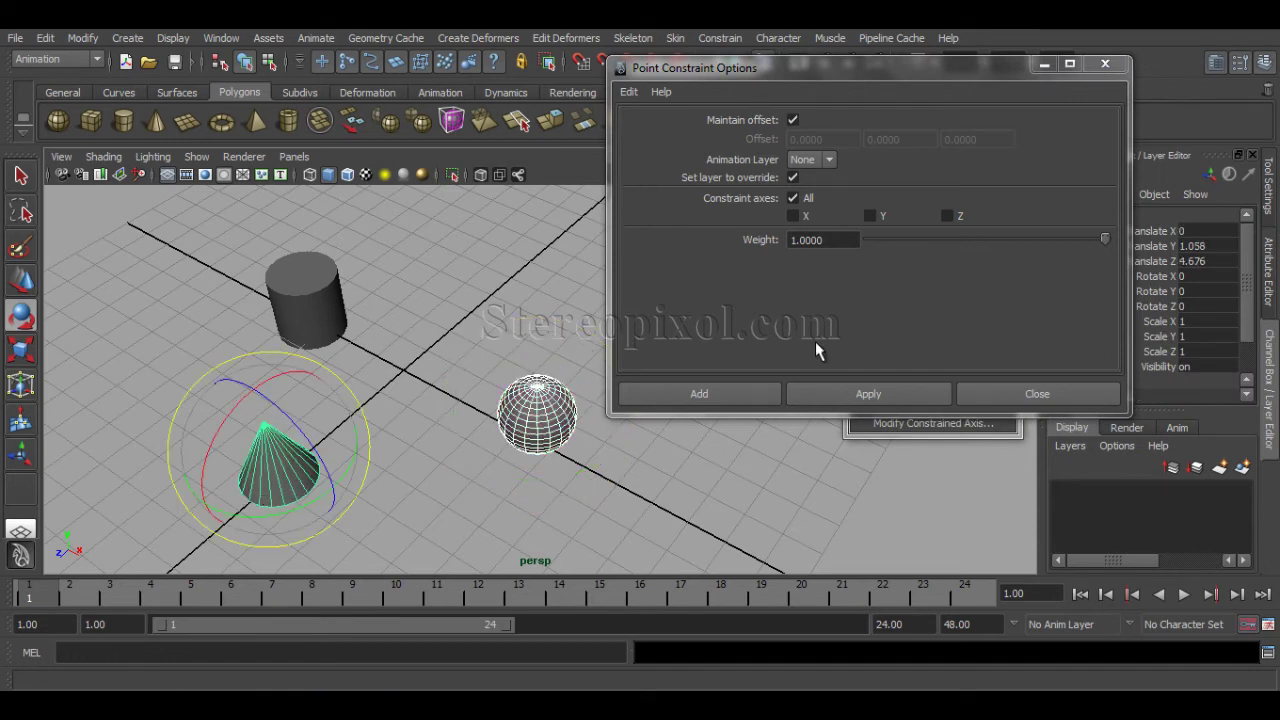
pyautogui.click(796, 120)
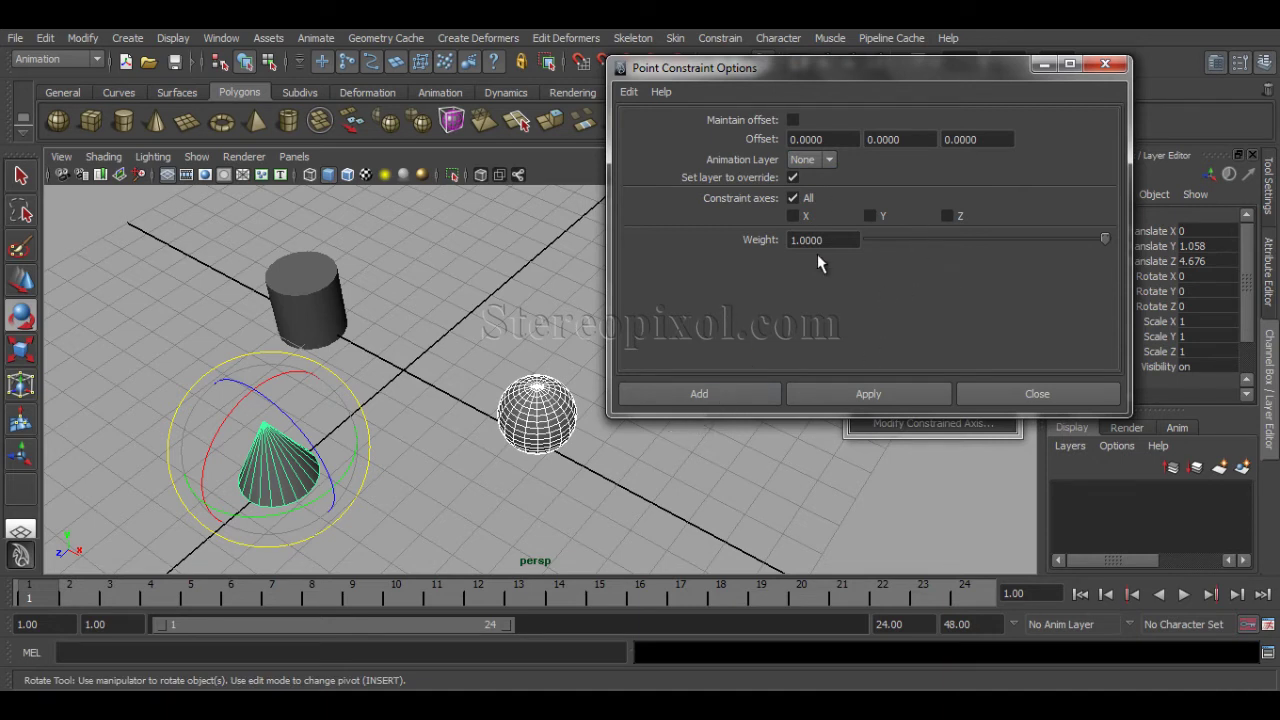
pyautogui.click(842, 396)
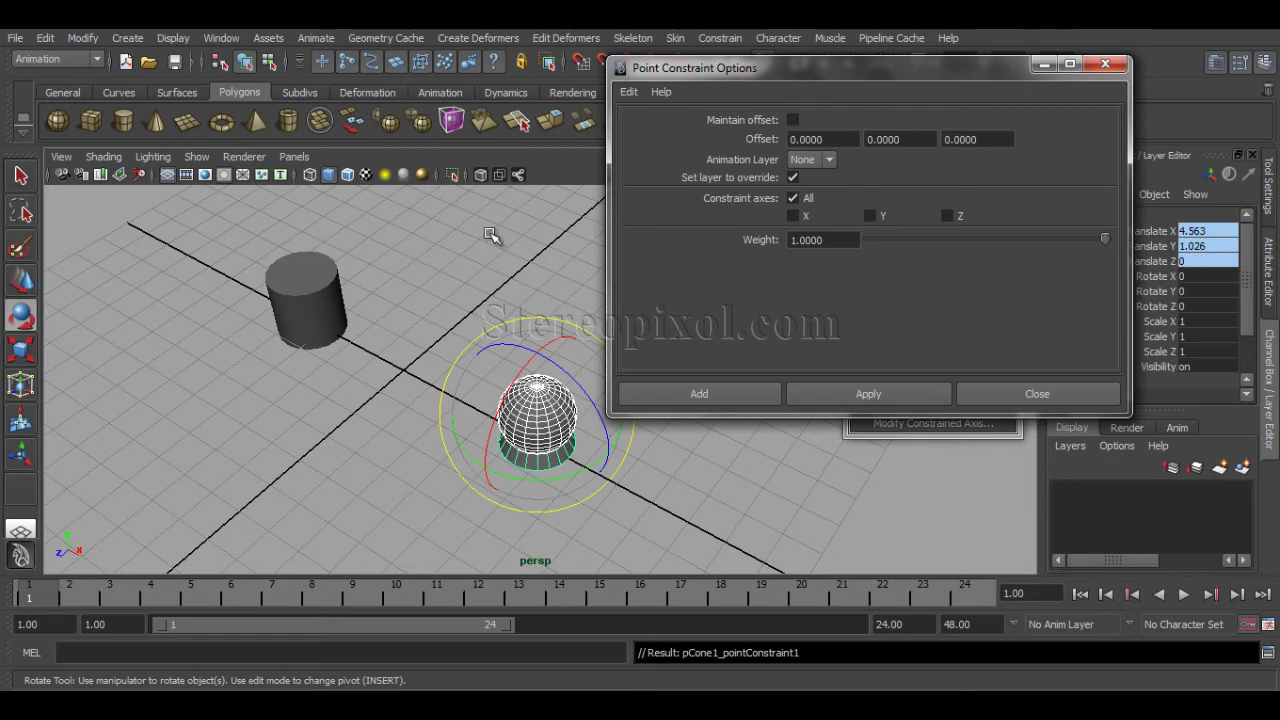
pyautogui.hotkey('ctrl', 'z')
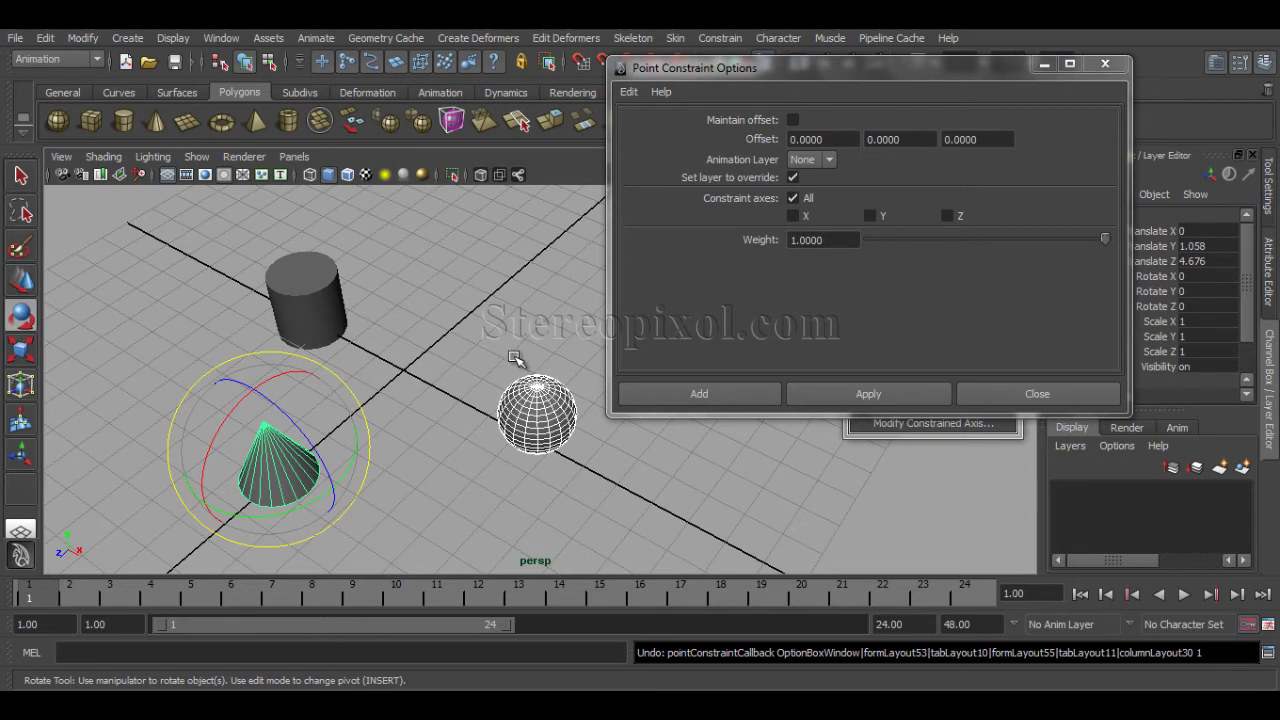
# Point constrain the cone to the sphere on the X and Y axes only, with offset 0 and weight 1
pyautogui.click(794, 219)
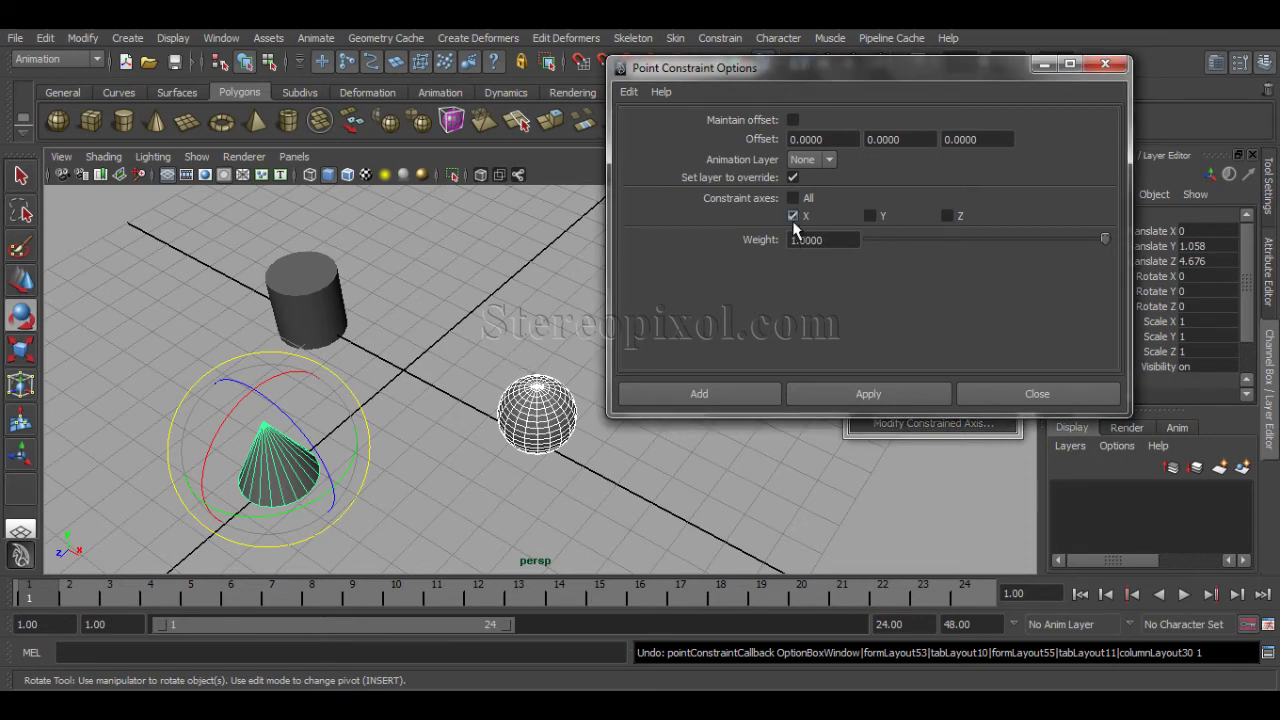
pyautogui.click(871, 218)
pyautogui.click(816, 390)
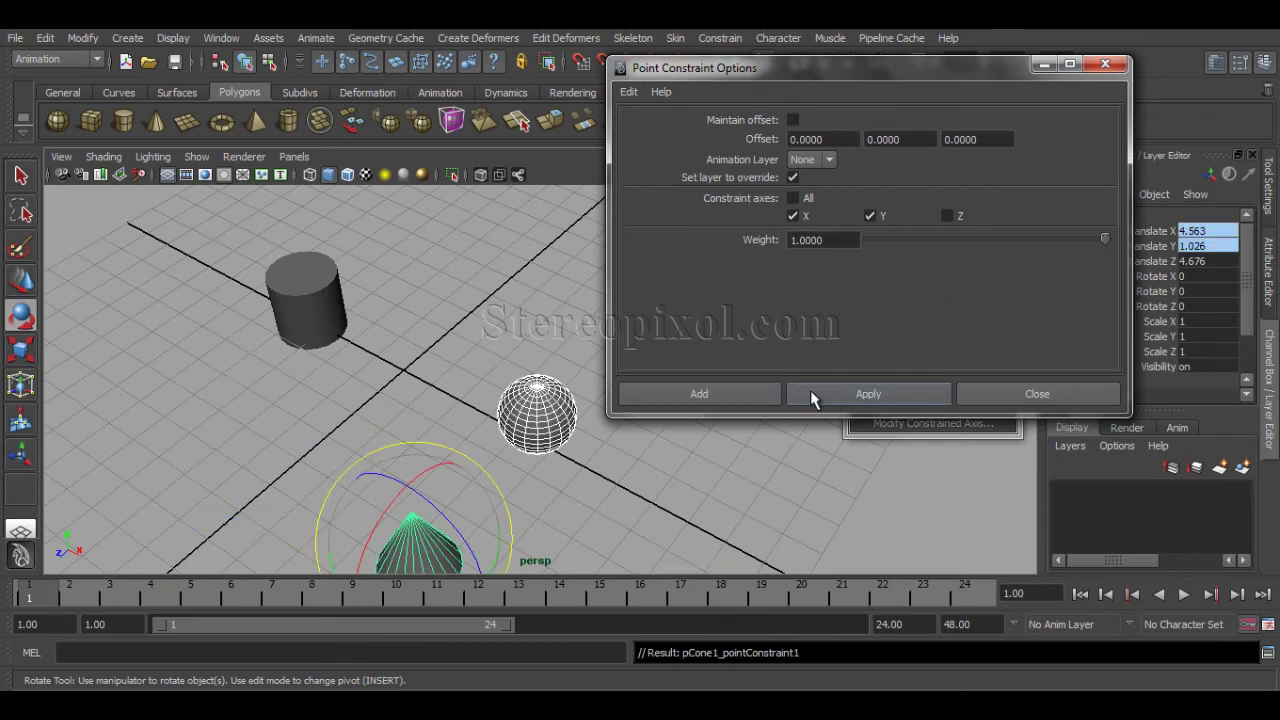
# Select only the cone, check its translate channels, and move it along the Z axis to test the unconstrained direction
pyautogui.keyDown('alt'); pyautogui.moveTo(491, 374); pyautogui.dragTo(425, 397); pyautogui.keyUp('alt')
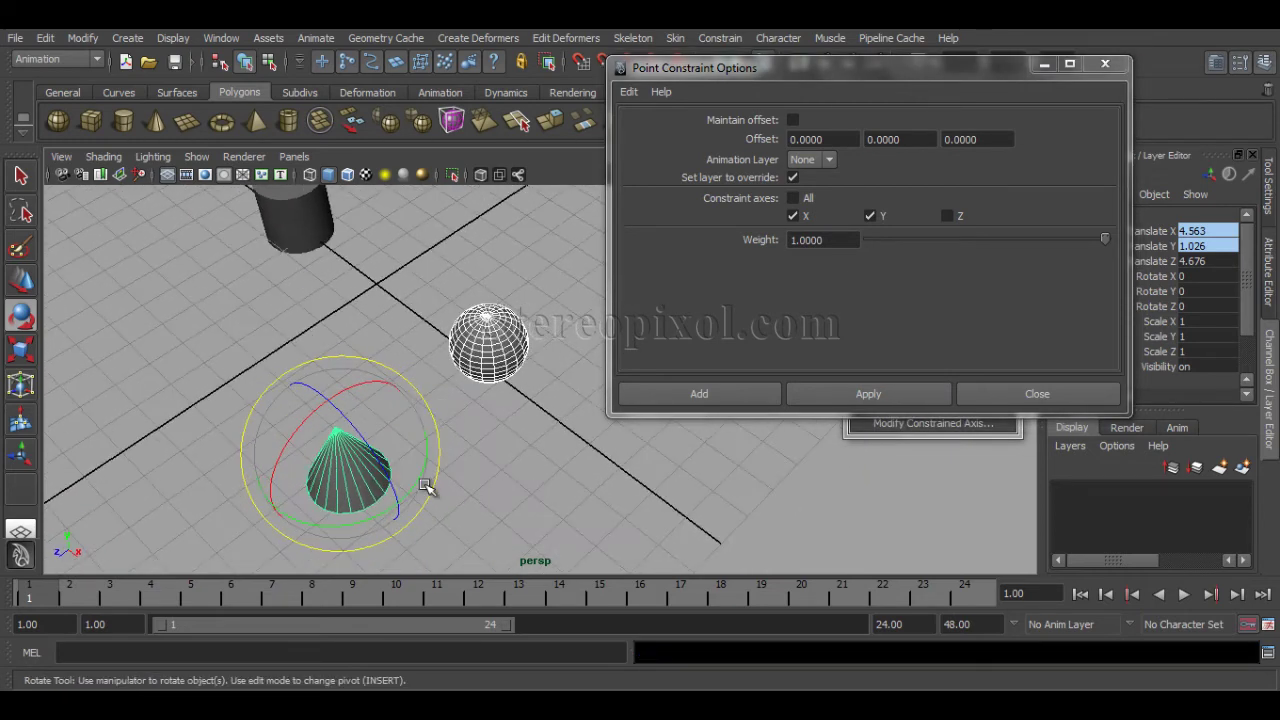
pyautogui.click(354, 551)
pyautogui.moveTo(317, 450); pyautogui.dragTo(371, 523)
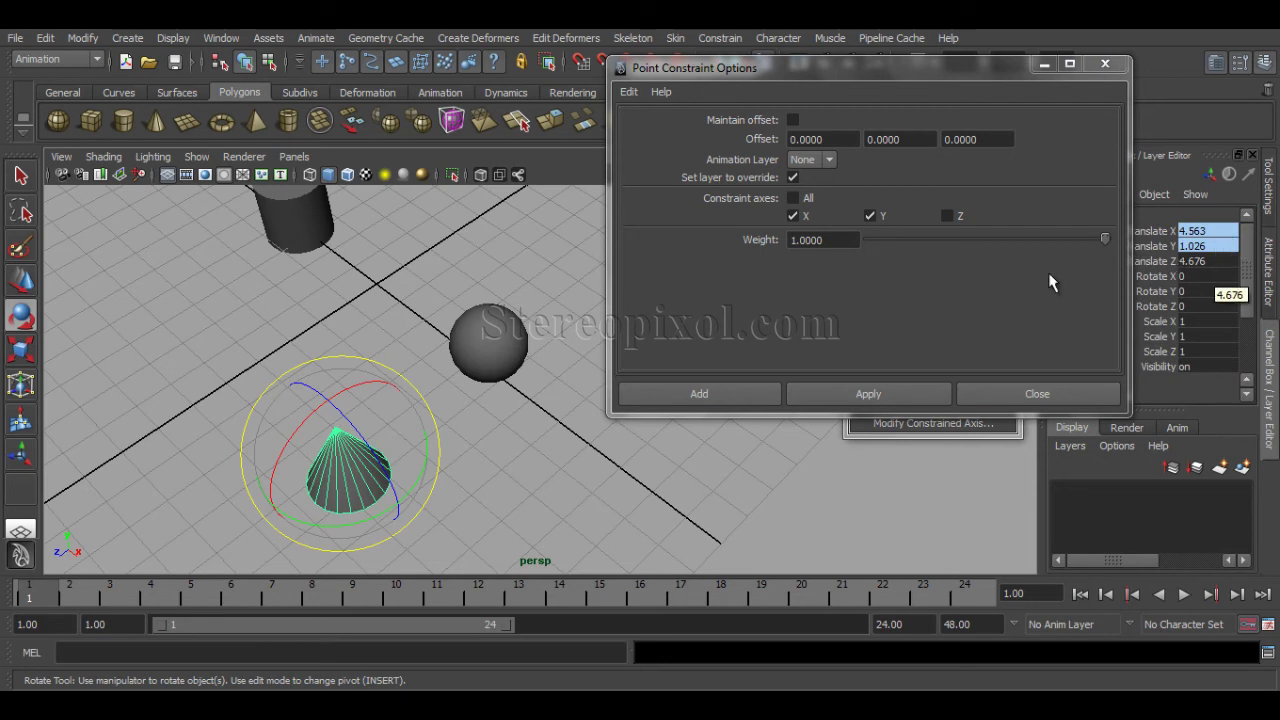
pyautogui.hotkey('ctrl', 'a')
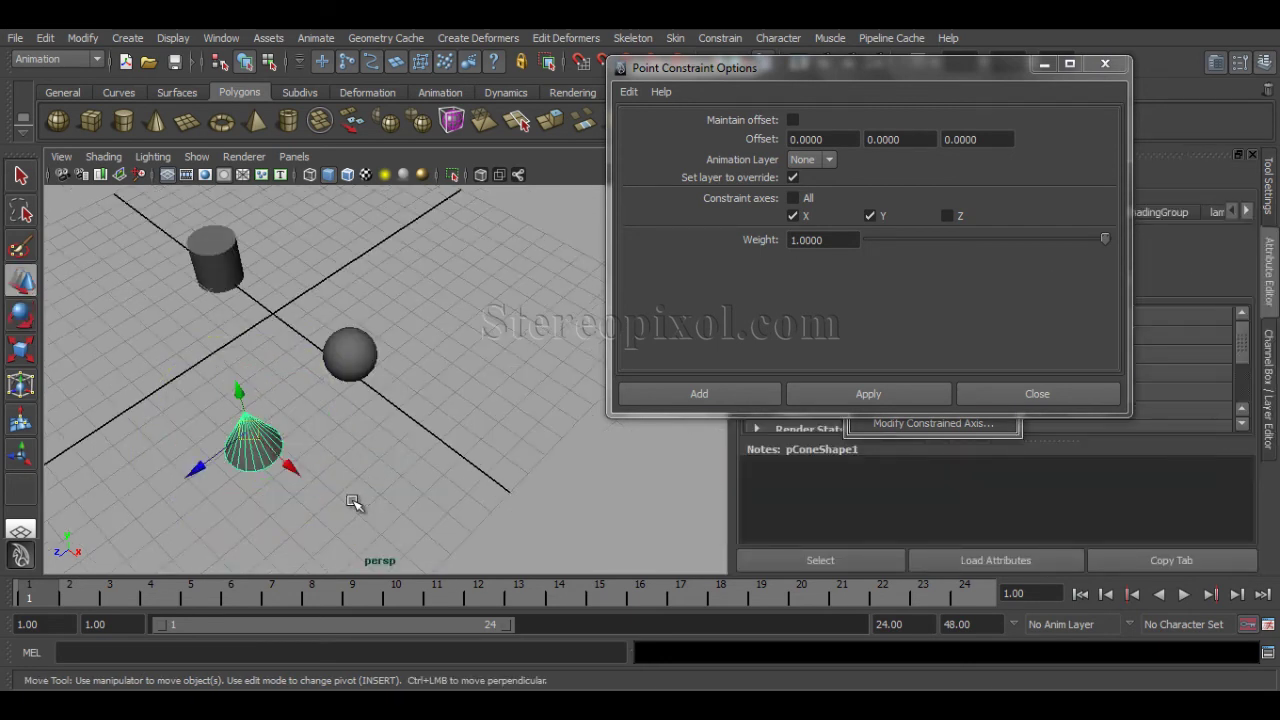
pyautogui.press('w')
pyautogui.moveTo(190, 477); pyautogui.dragTo(218, 455, button='middle')
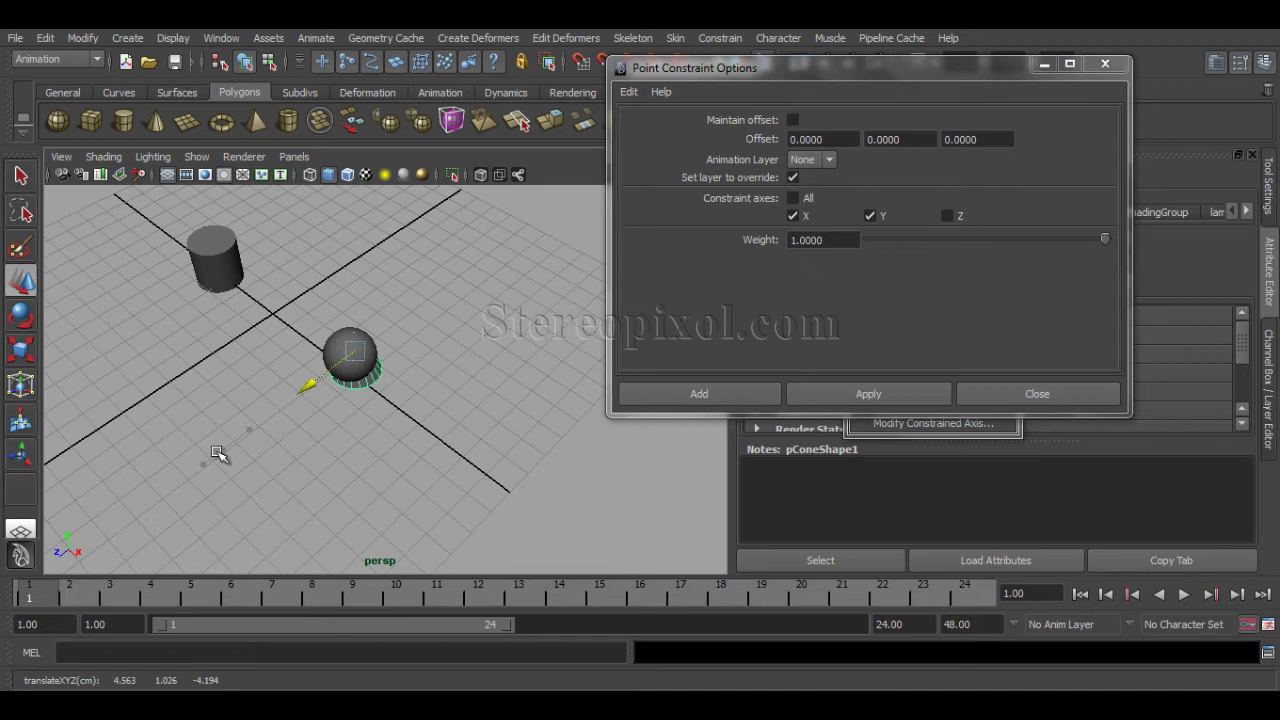
# Test the X and Y constraint by moving the sphere along X and the cone along Z, and undo the last moves
pyautogui.click(355, 362)
pyautogui.moveTo(394, 389); pyautogui.dragTo(529, 484)
pyautogui.click(360, 493)
pyautogui.moveTo(312, 522); pyautogui.dragTo(253, 581)
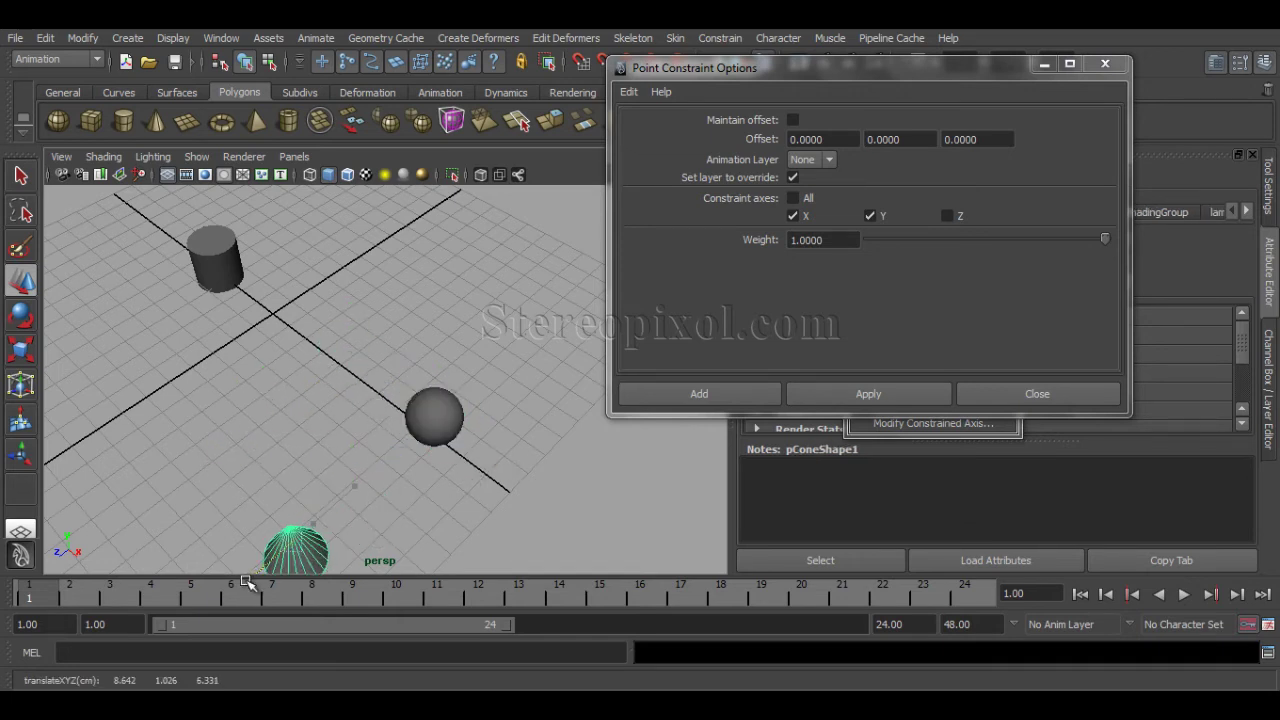
pyautogui.click(430, 413)
pyautogui.moveTo(478, 450); pyautogui.dragTo(337, 366)
pyautogui.hotkey('ctrl', 'z')
pyautogui.hotkey('ctrl', 'z')
pyautogui.hotkey('ctrl', 'z')
pyautogui.hotkey('ctrl', 'z')
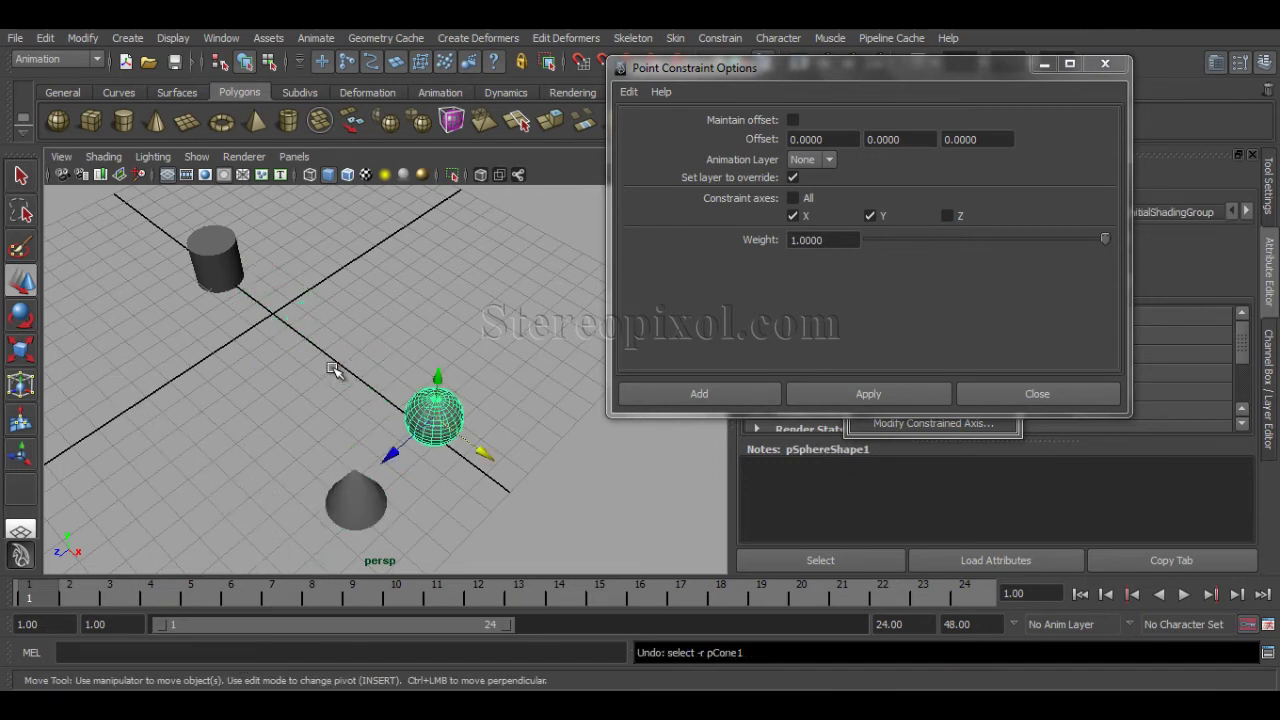
# Try to move the constrained cone along the X axis away from the sphere
pyautogui.click(347, 485)
pyautogui.hotkey('ctrl', 'z')
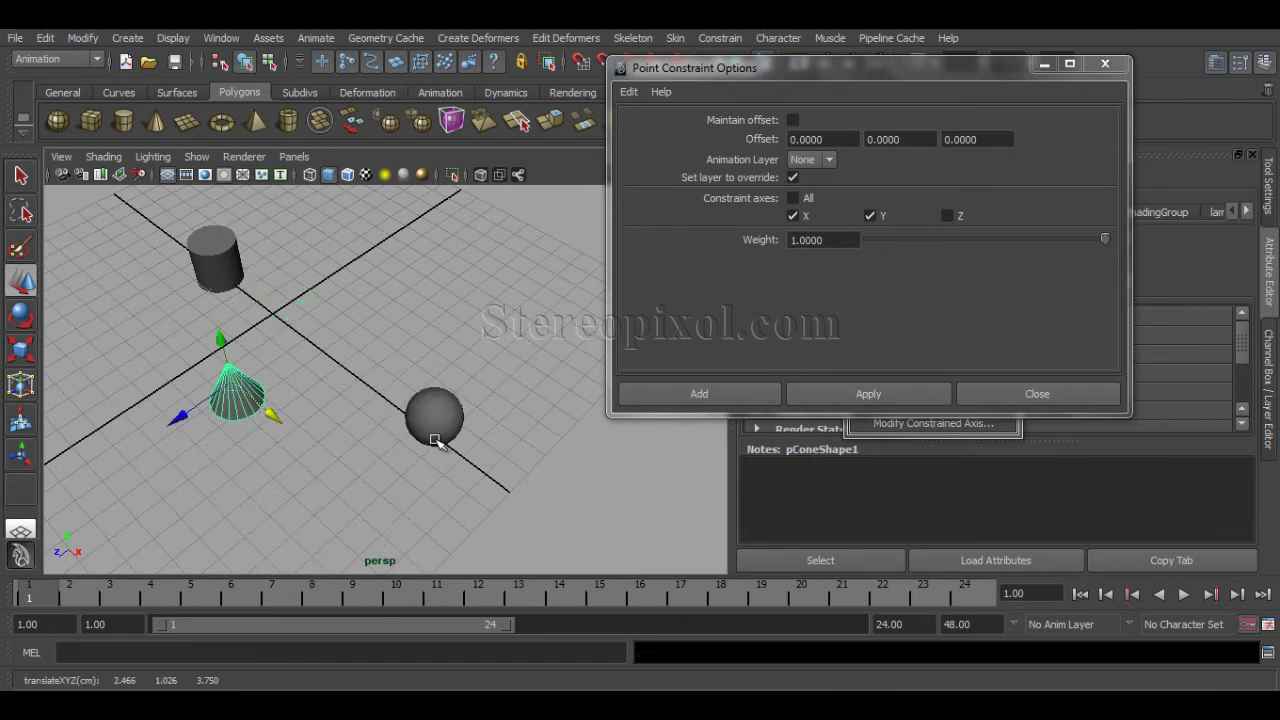
pyautogui.click(434, 432)
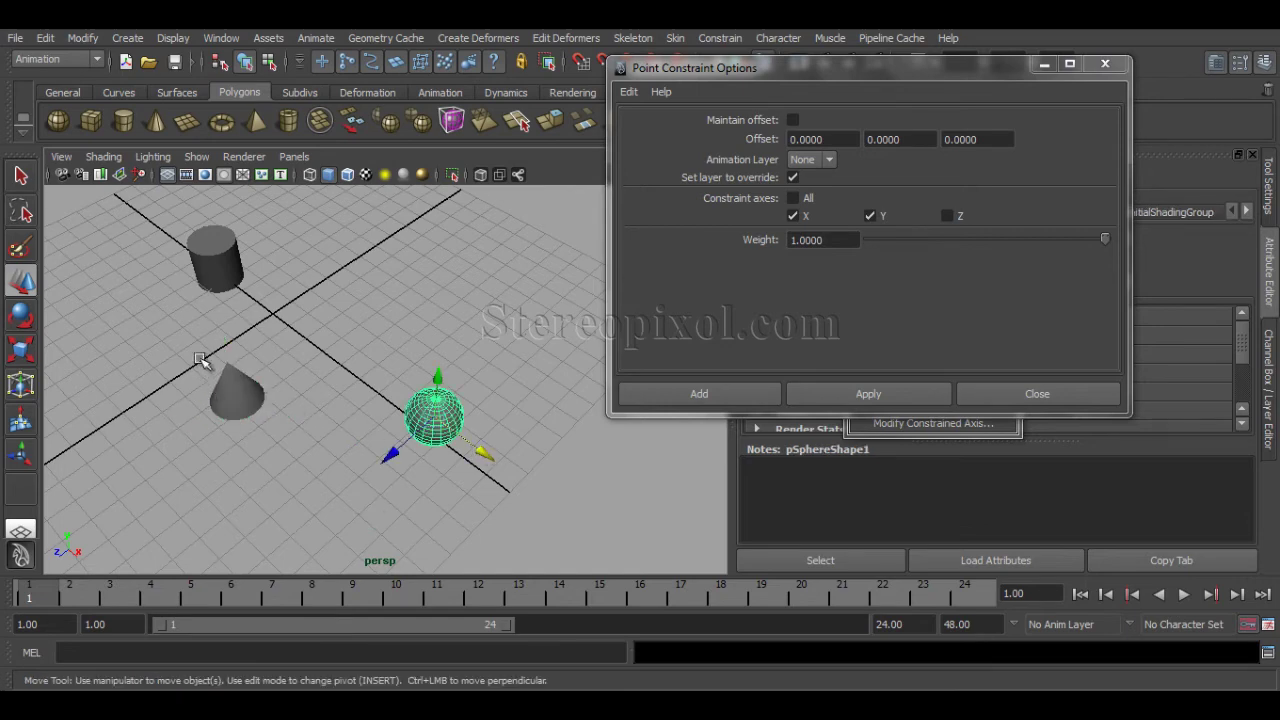
pyautogui.moveTo(196, 356); pyautogui.dragTo(284, 478)
pyautogui.keyDown('alt'); pyautogui.moveTo(286, 482); pyautogui.dragTo(384, 526, button='middle'); pyautogui.keyUp('alt')
pyautogui.scroll(3, 387, 530)
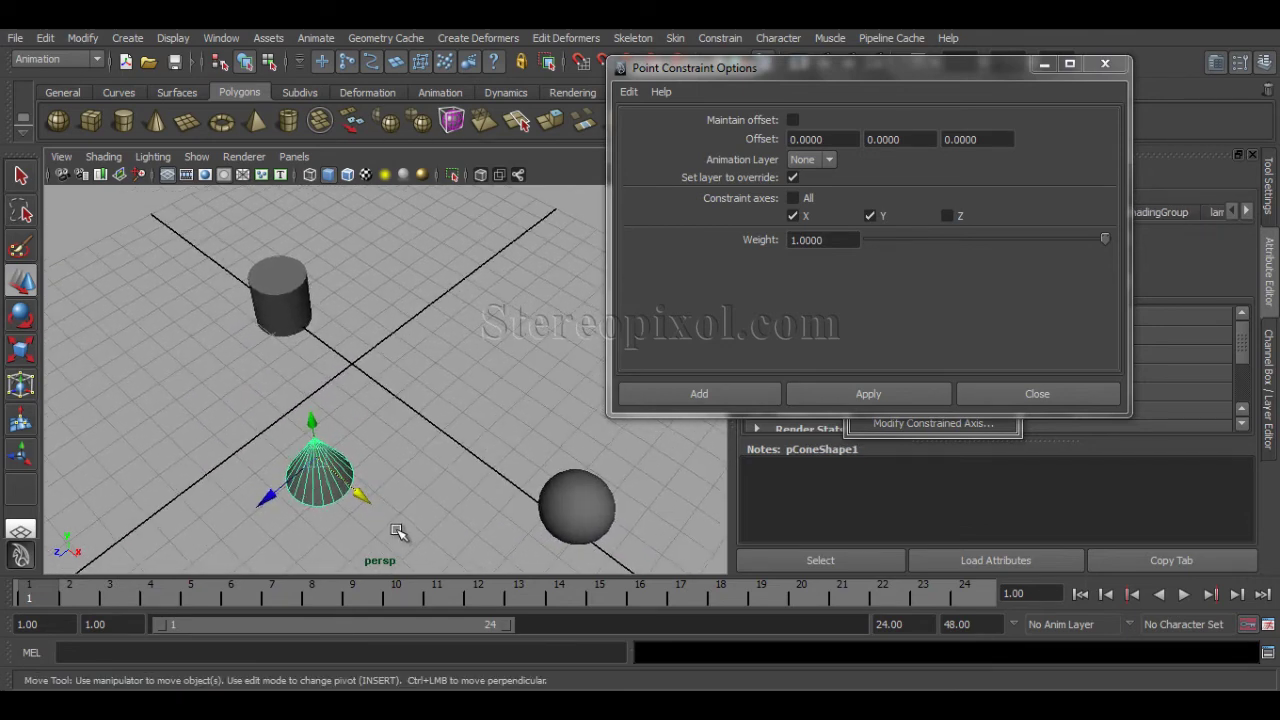
# Move the sphere along the X axis to test whether the displaced cone follows, and select the cone
pyautogui.click(510, 415)
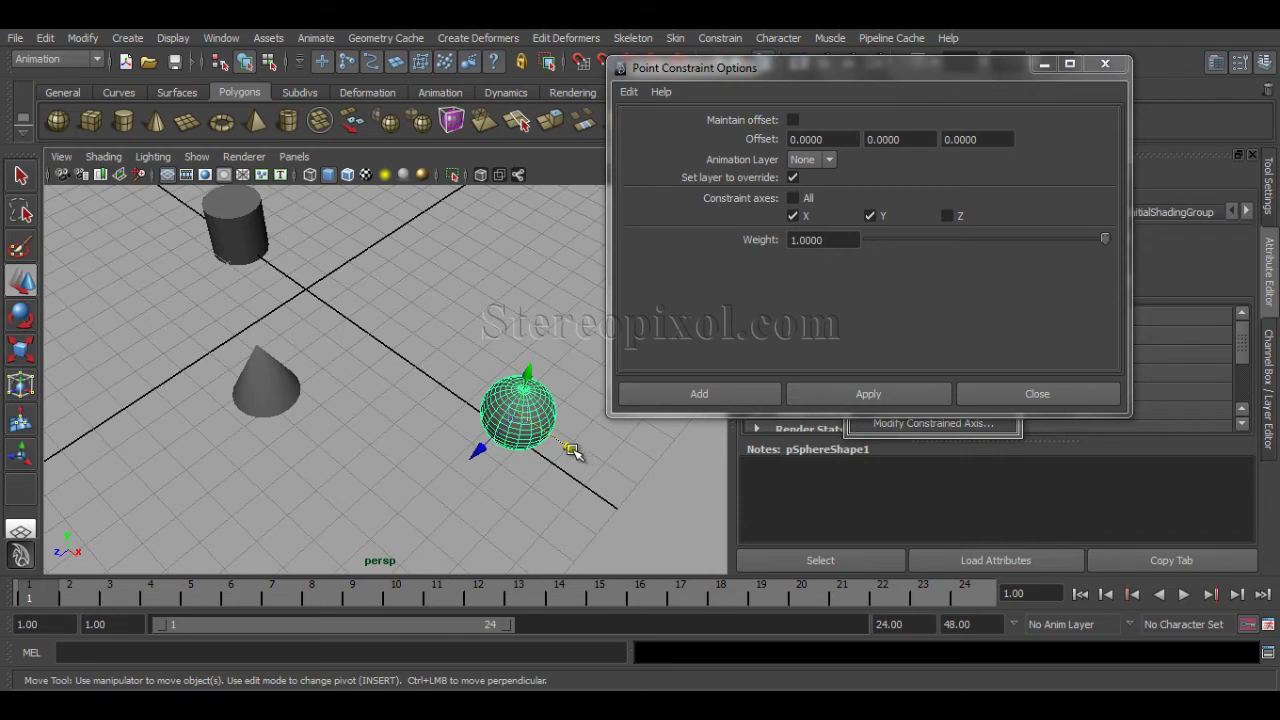
pyautogui.moveTo(575, 450); pyautogui.dragTo(543, 429)
pyautogui.click(395, 500)
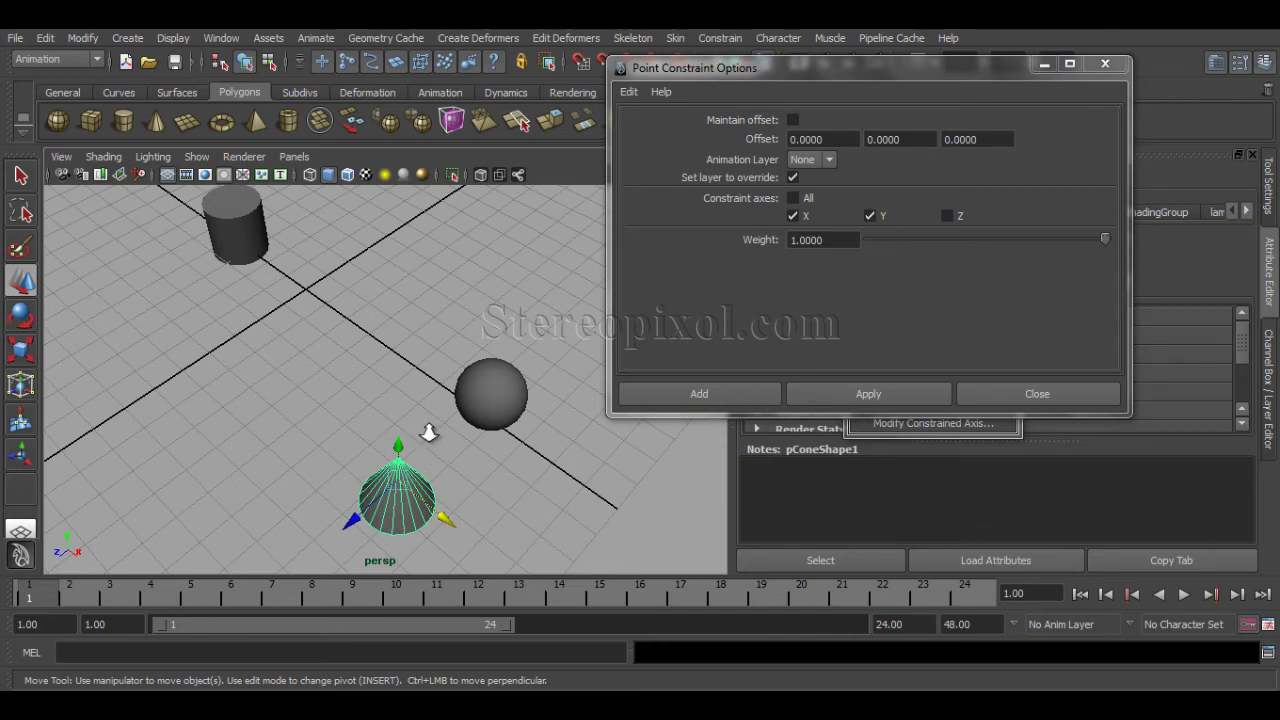
pyautogui.moveTo(368, 447)
pyautogui.keyDown('alt'); pyautogui.mouseDown()
pyautogui.moveTo(349, 431)
pyautogui.moveTo(422, 418)
pyautogui.moveTo(349, 449)
pyautogui.moveTo(346, 463)
pyautogui.moveTo(414, 440)
pyautogui.moveTo(363, 446)
pyautogui.mouseUp(); pyautogui.keyUp('alt')
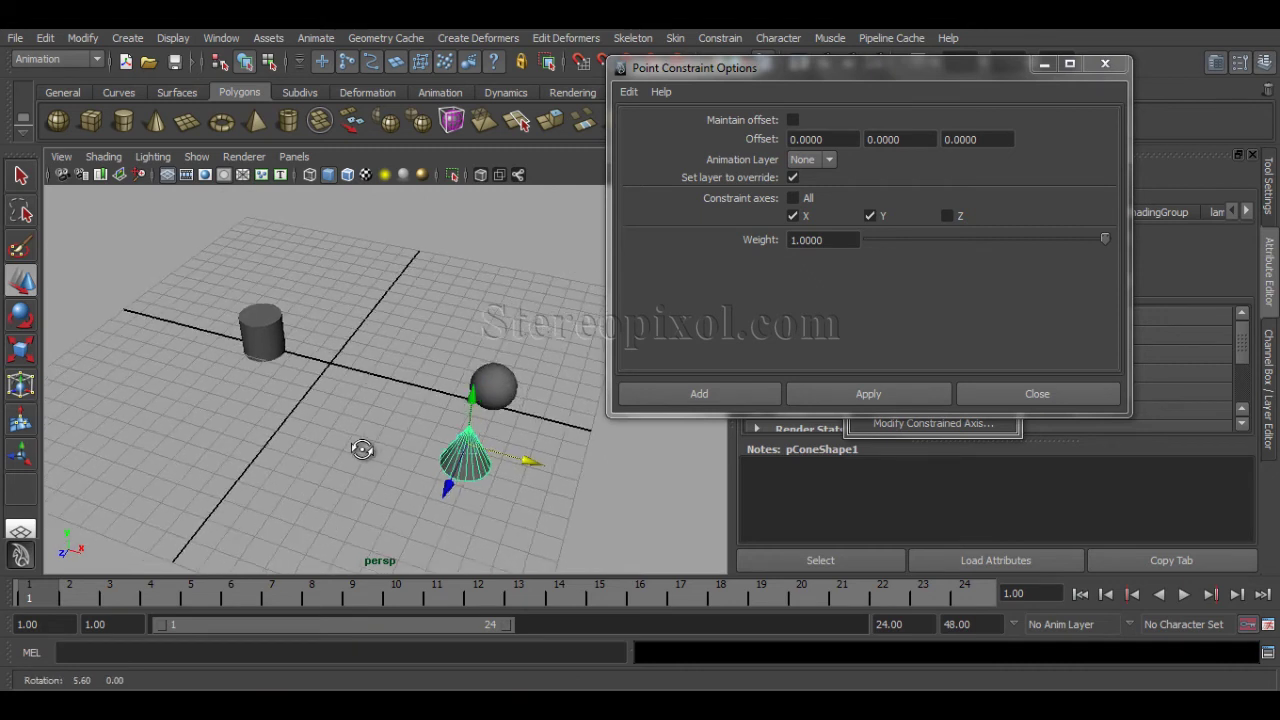
# Undo all the test moves and the cone's point constraint to the sphere
pyautogui.click(825, 245)
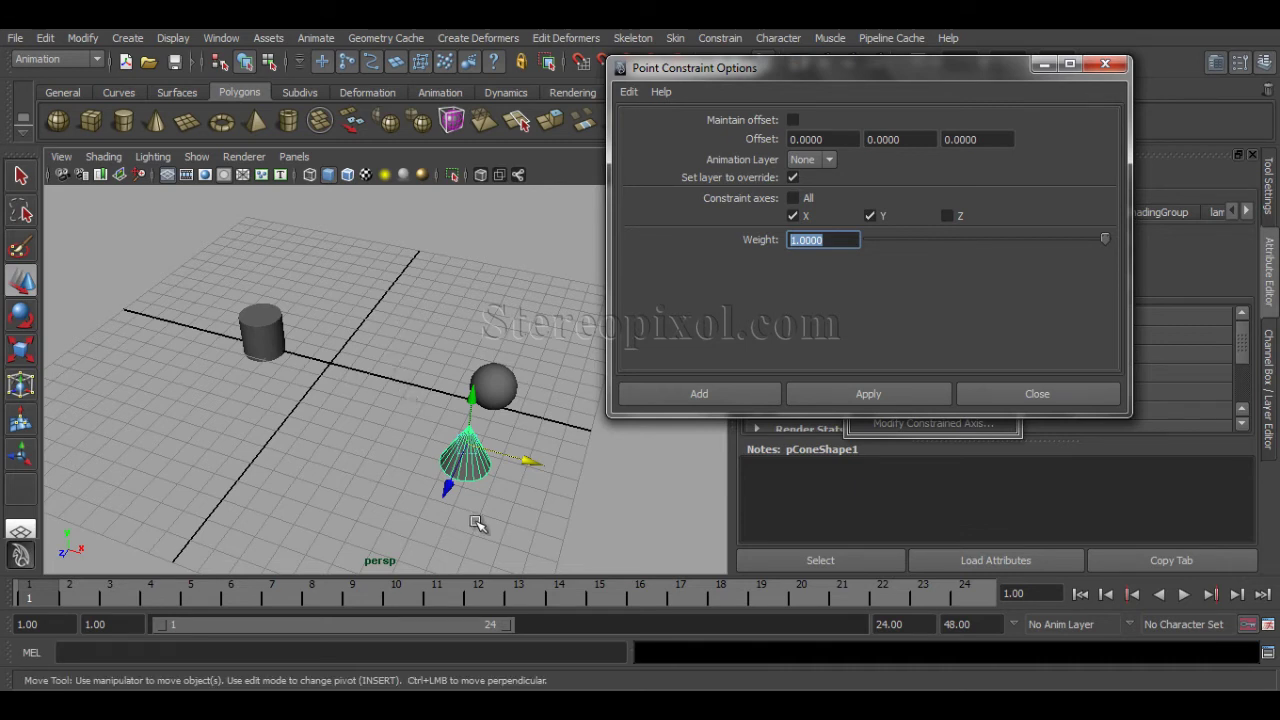
pyautogui.hotkey('ctrl', 'z')
pyautogui.hotkey('ctrl', 'z')
pyautogui.hotkey('ctrl', 'z')
pyautogui.hotkey('ctrl', 'z')
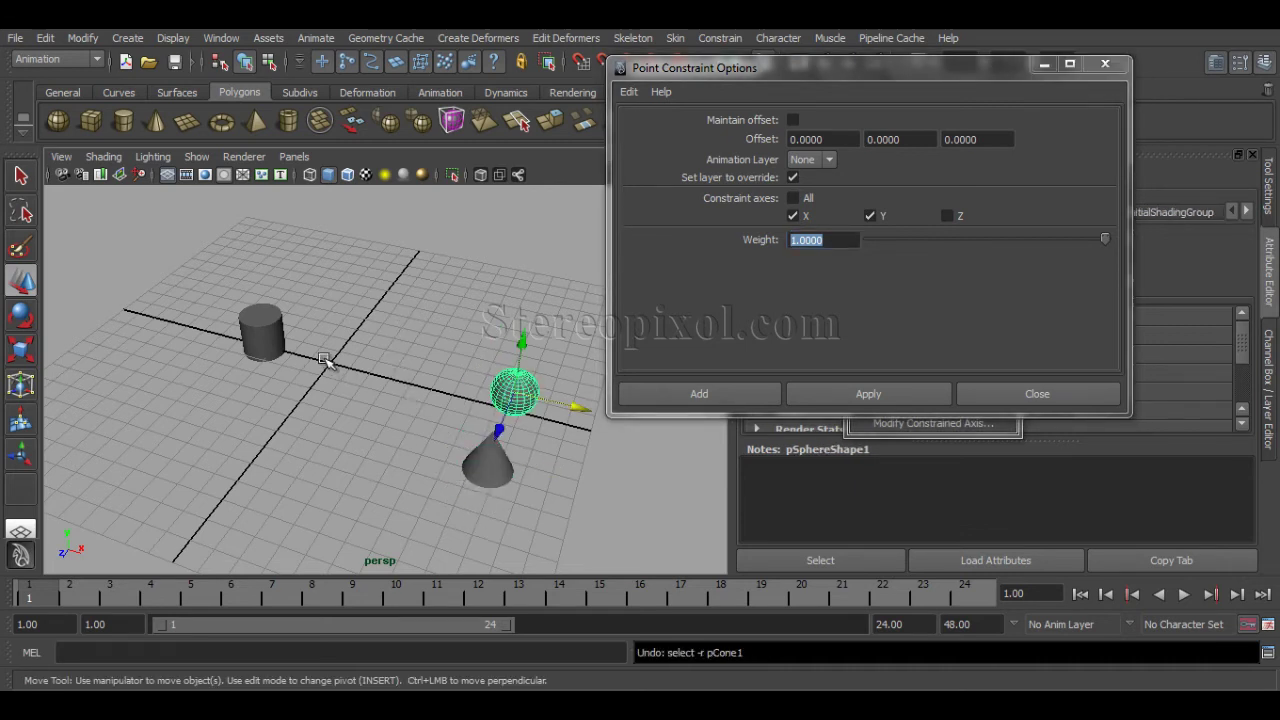
pyautogui.hotkey('ctrl', 'z')
pyautogui.hotkey('ctrl', 'z')
pyautogui.hotkey('ctrl', 'z')
pyautogui.hotkey('ctrl', 'z')
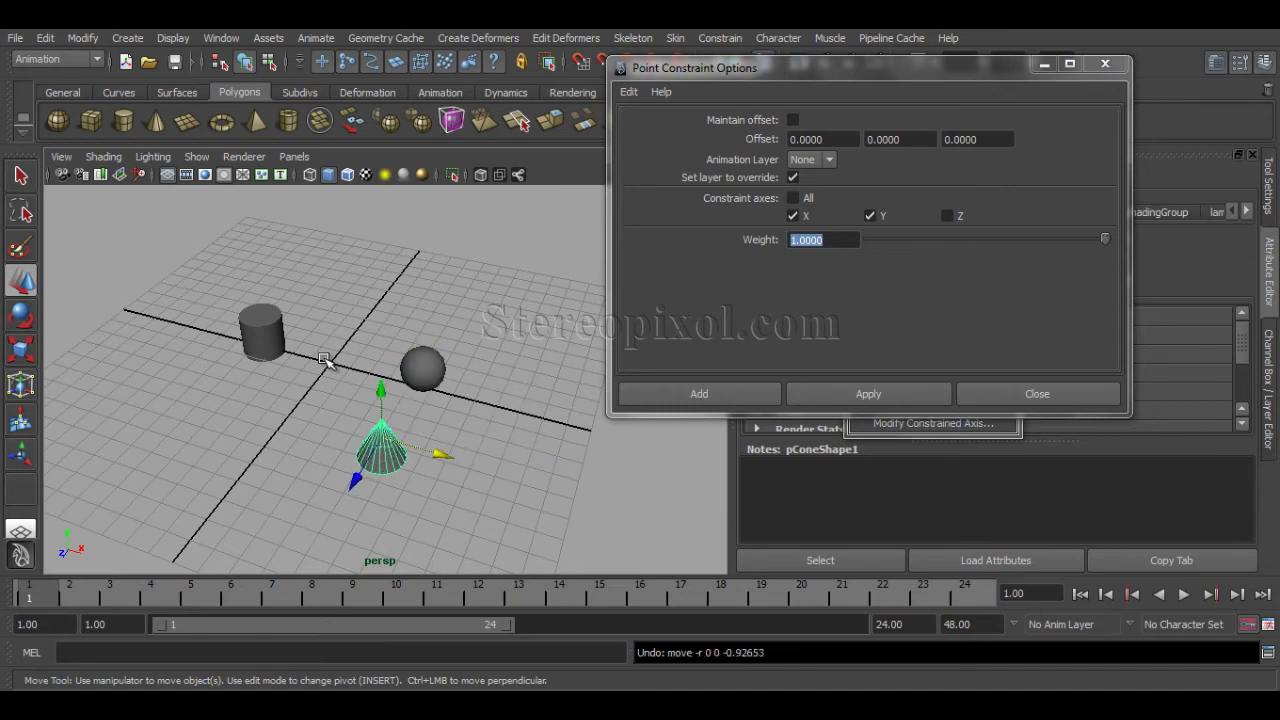
pyautogui.hotkey('ctrl', 'z')
pyautogui.hotkey('ctrl', 'z')
pyautogui.hotkey('ctrl', 'z')
pyautogui.hotkey('ctrl', 'z')
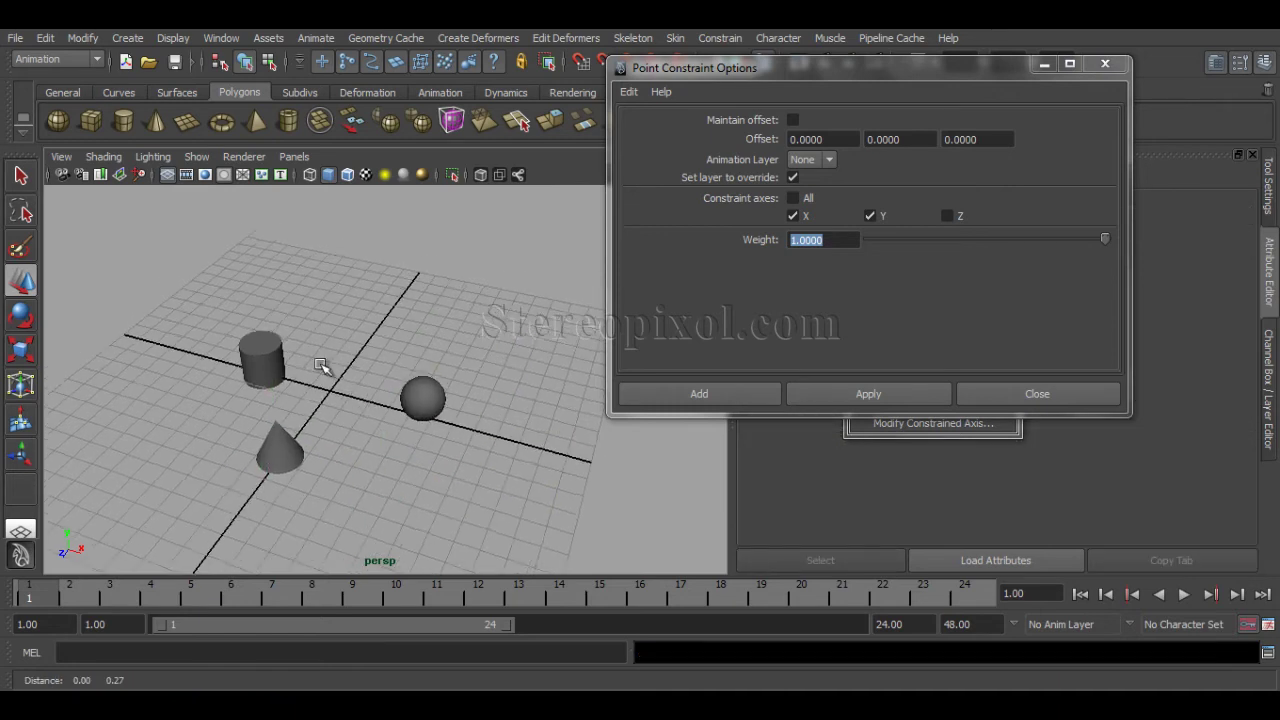
pyautogui.click(839, 242)
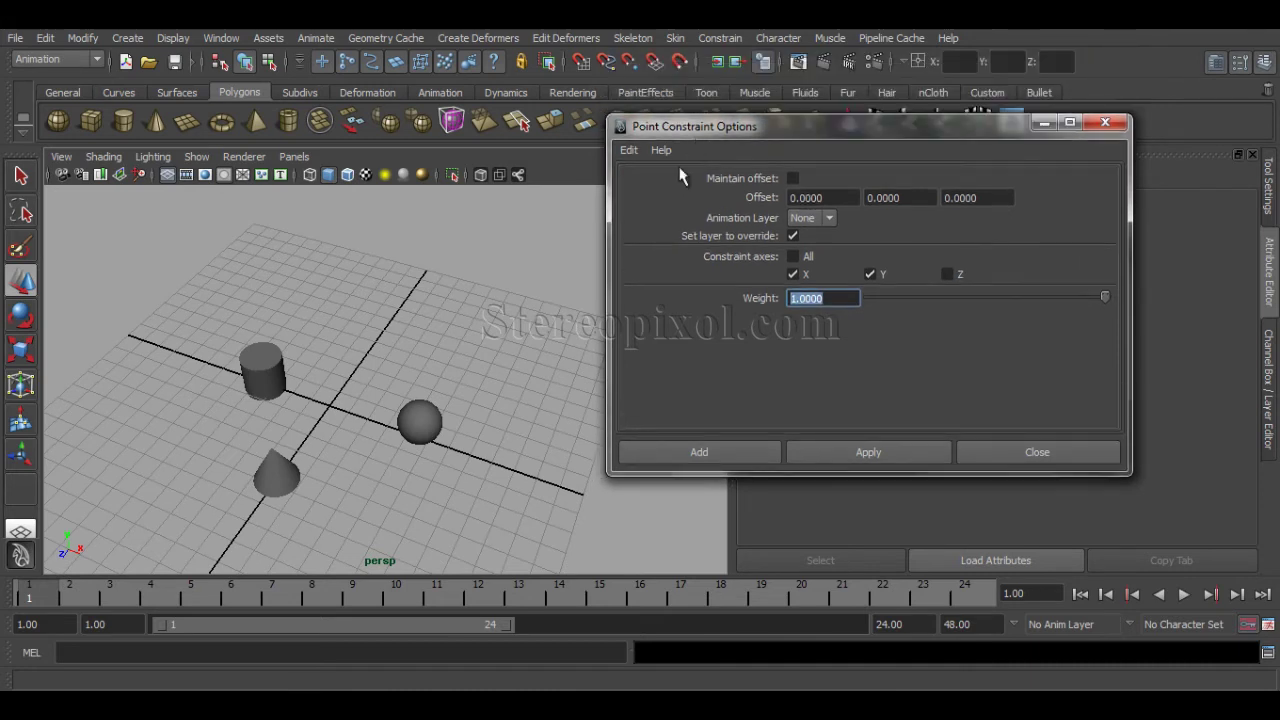
pyautogui.click(720, 38)
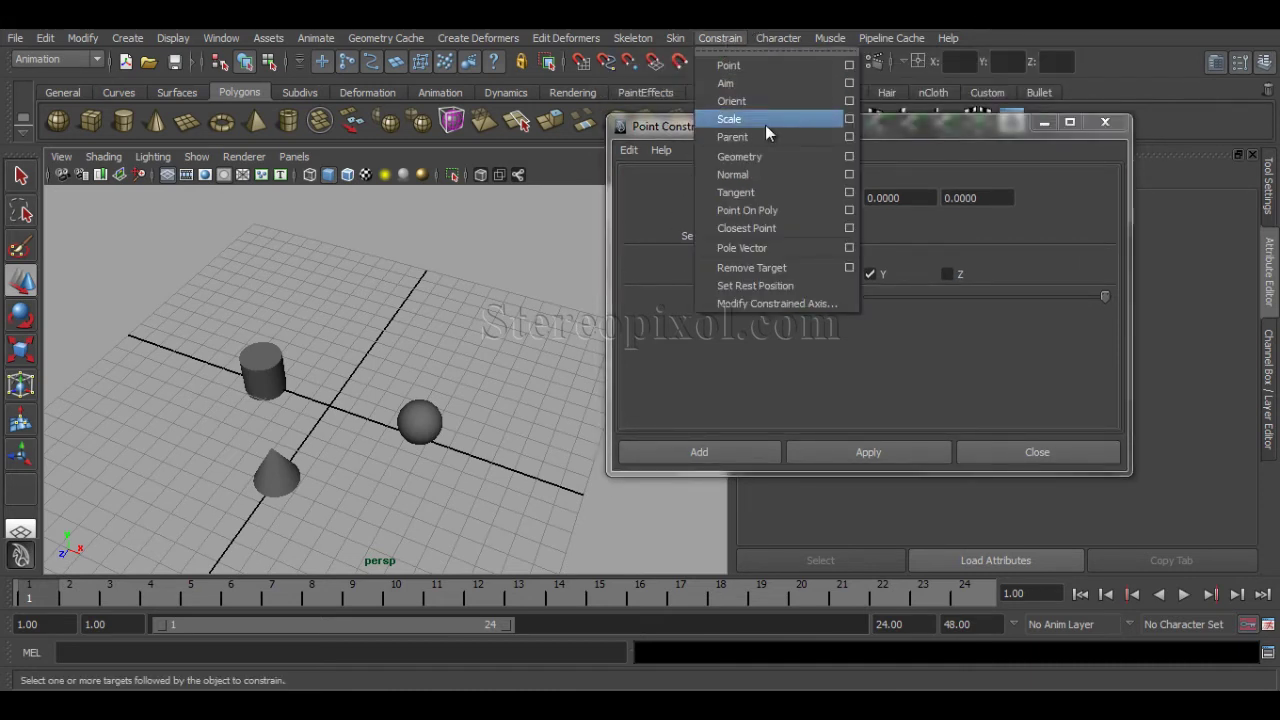
pyautogui.click(736, 42)
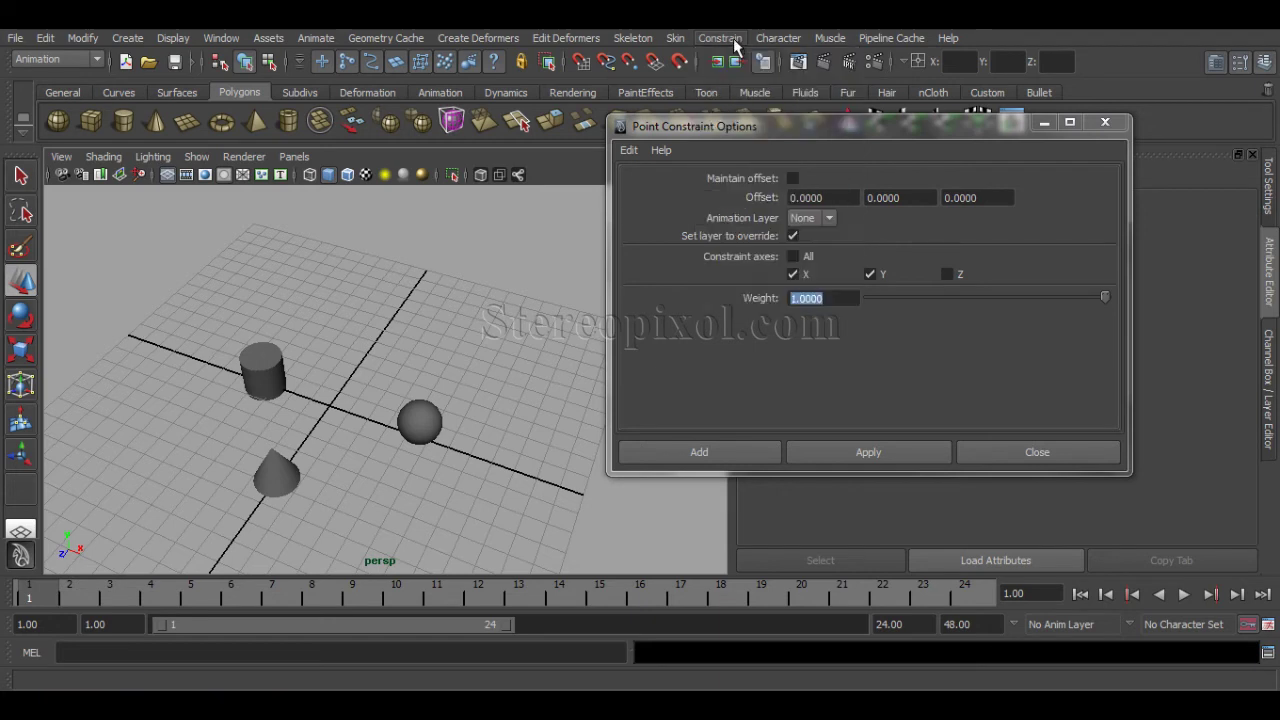
pyautogui.scroll(3, 403, 365)
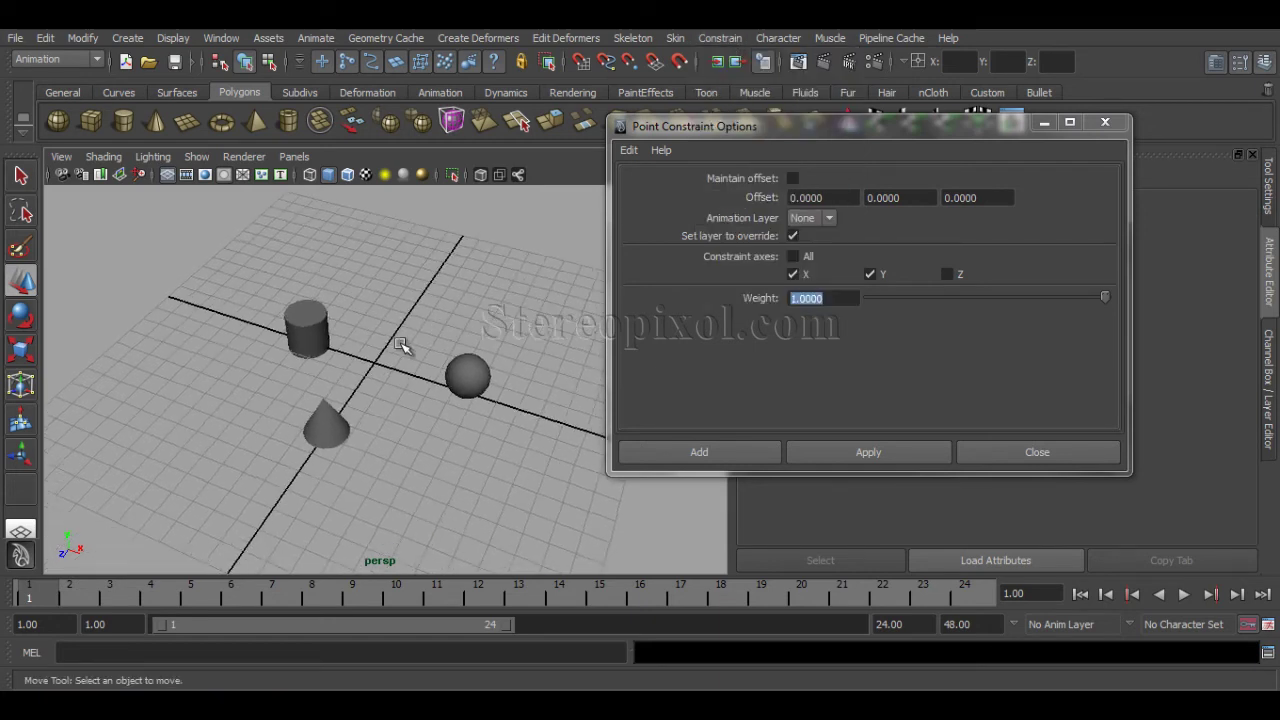
pyautogui.keyDown('alt'); pyautogui.moveTo(403, 372); pyautogui.dragTo(397, 392, button='middle'); pyautogui.keyUp('alt')
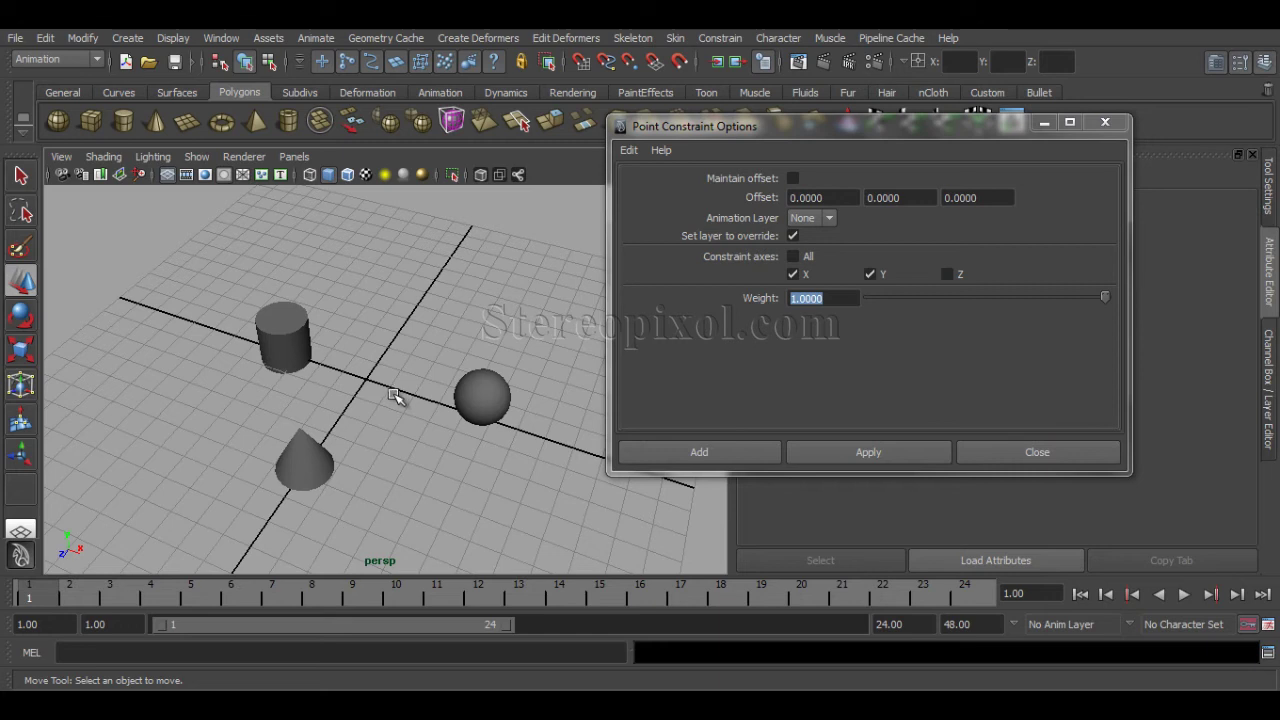
# Point constrain the cone to both the sphere and the cylinder on the X and Y axes, with Maintain offset off and weight 1
pyautogui.click(330, 477)
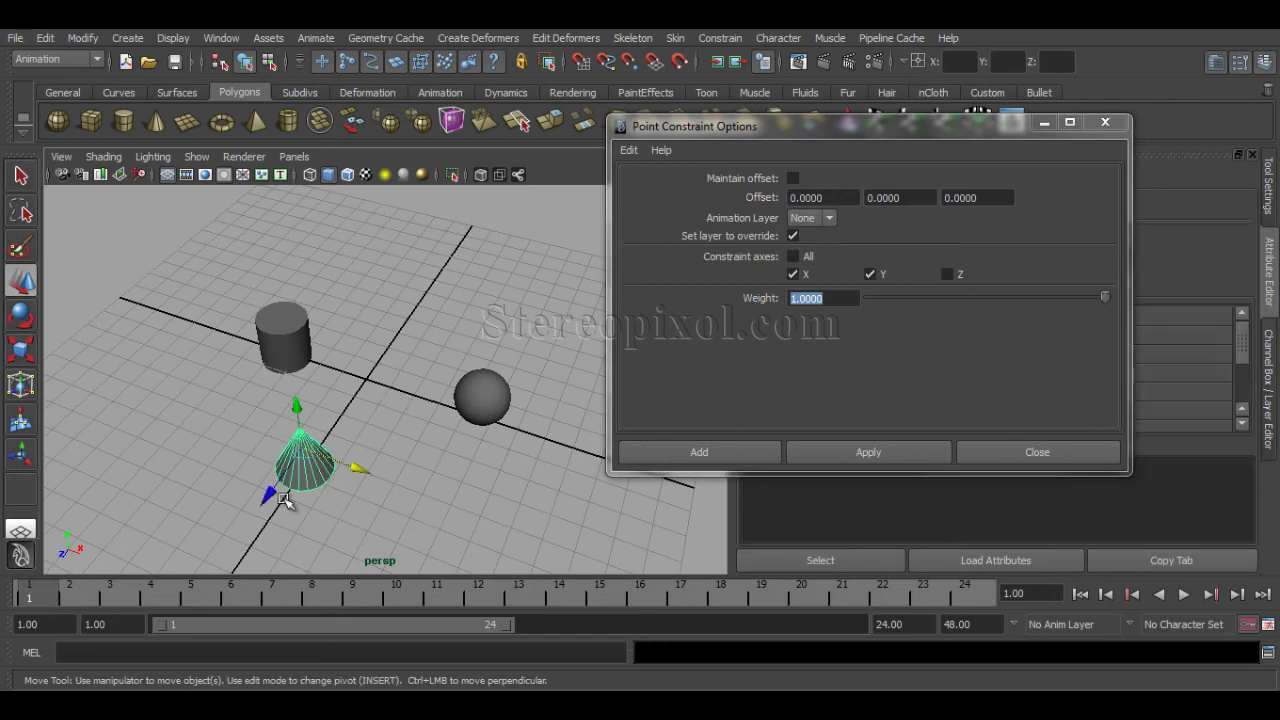
pyautogui.keyDown('alt'); pyautogui.moveTo(351, 443); pyautogui.dragTo(300, 370); pyautogui.keyUp('alt')
pyautogui.click(285, 370)
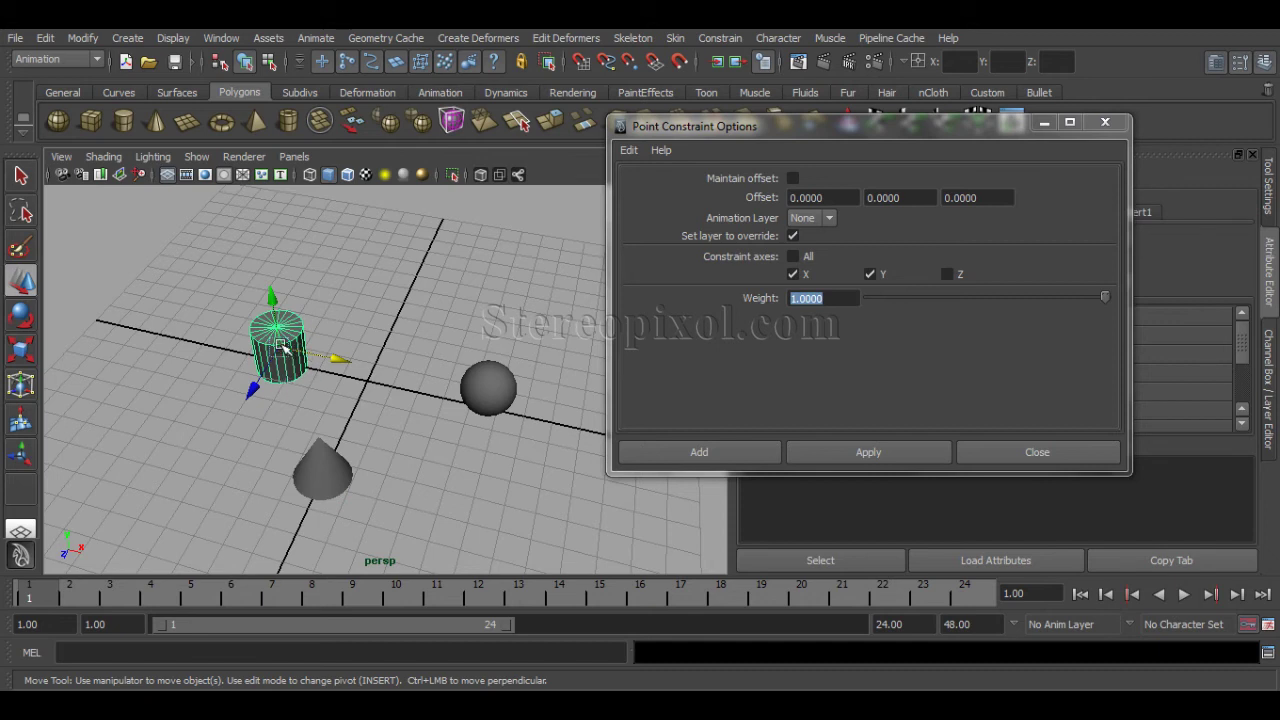
pyautogui.moveTo(466, 351); pyautogui.dragTo(522, 432)
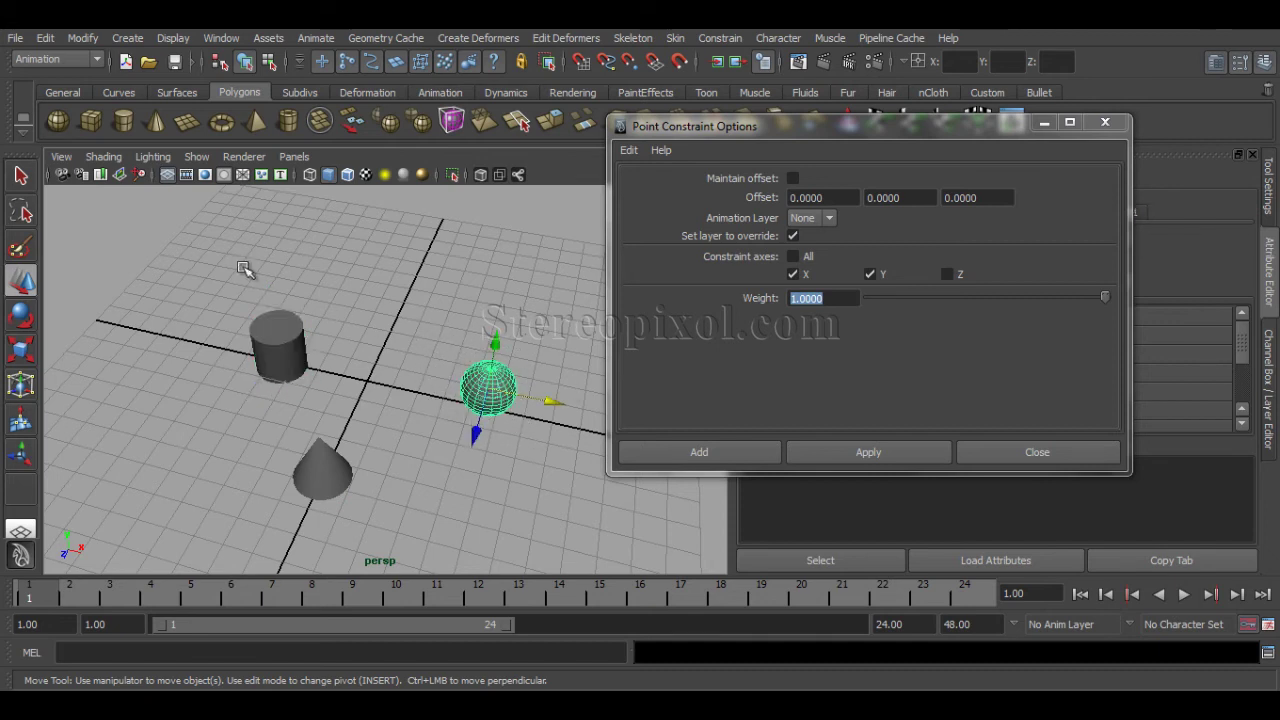
pyautogui.keyDown('shift'); pyautogui.click(310, 360); pyautogui.keyUp('shift')
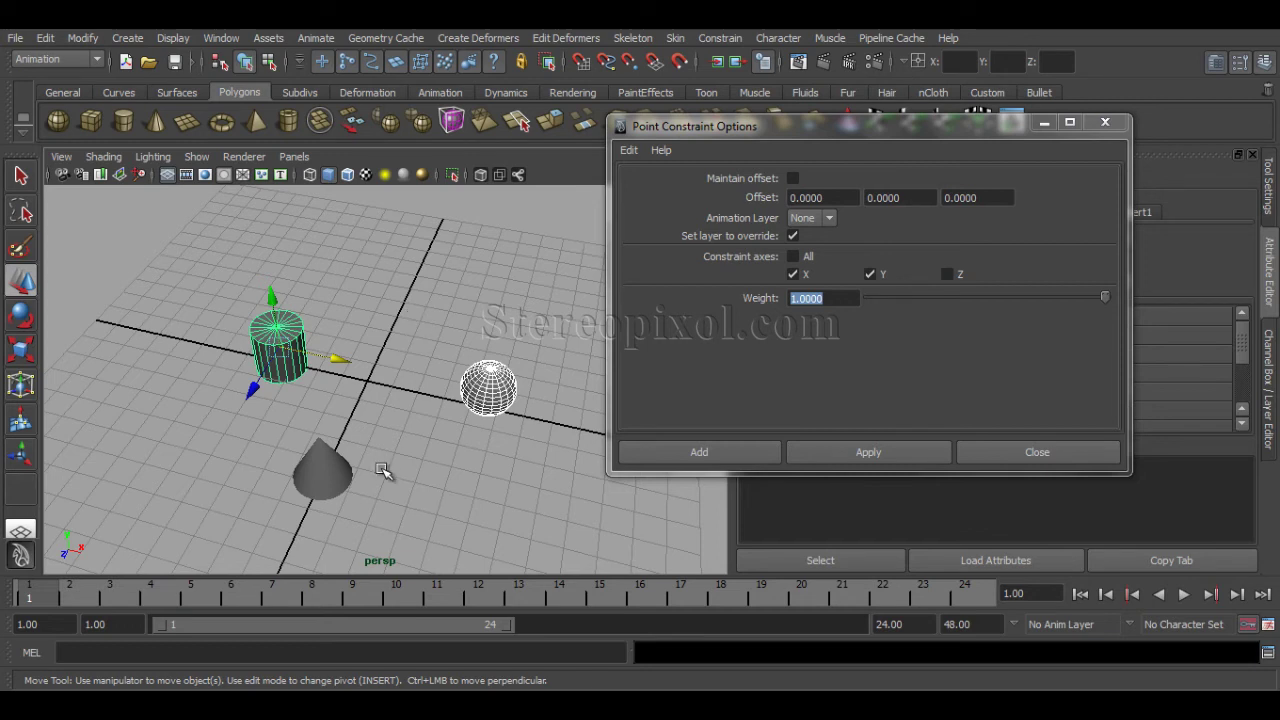
pyautogui.keyDown('shift'); pyautogui.click(360, 490); pyautogui.keyUp('shift')
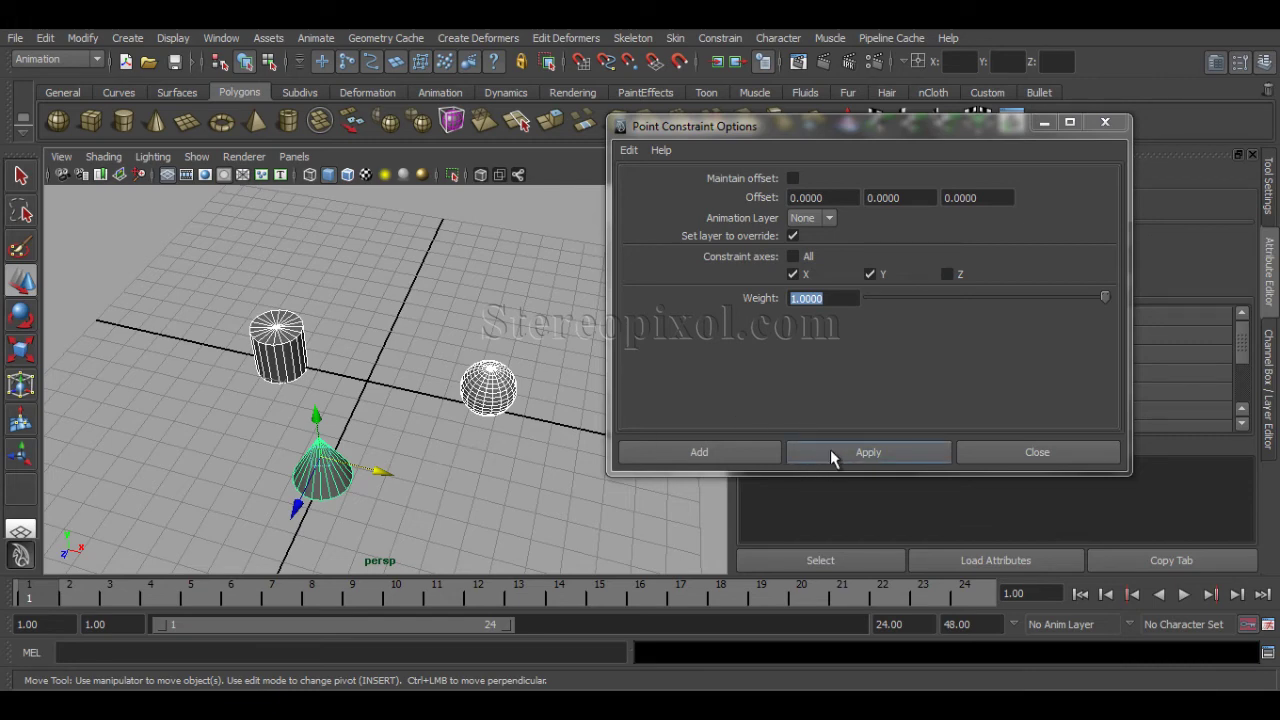
pyautogui.click(729, 452)
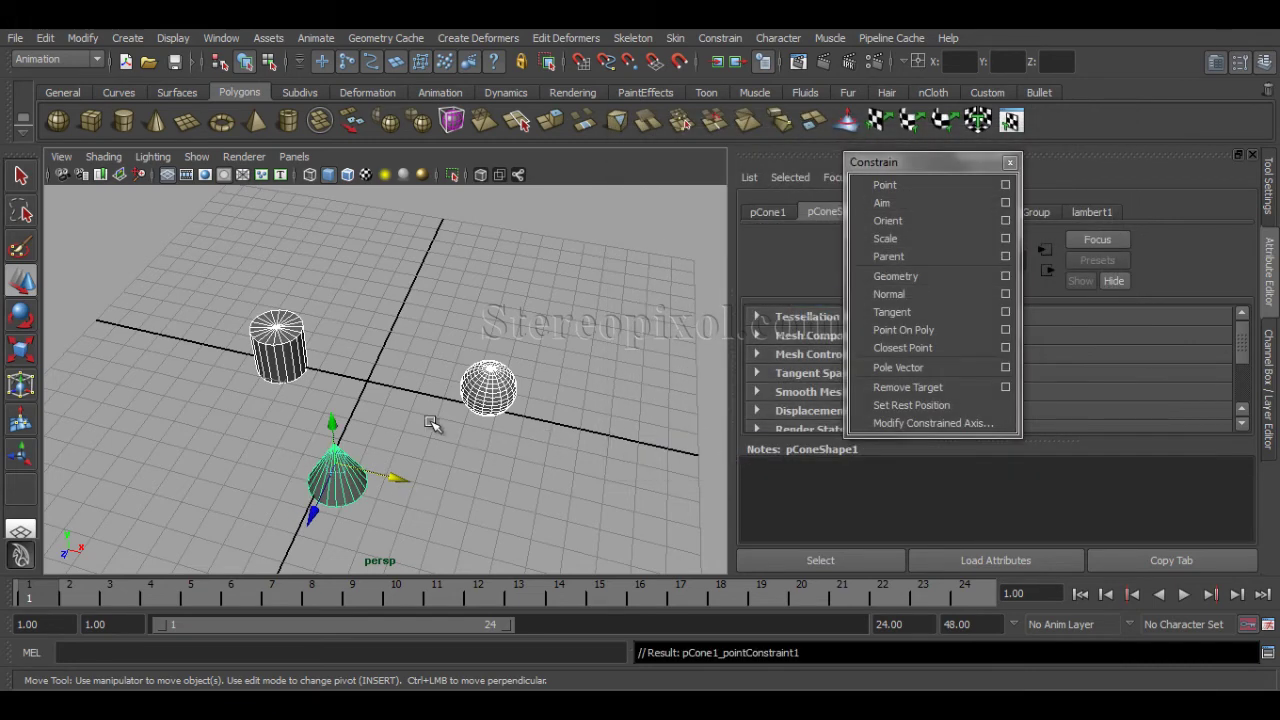
# Examine the cone's translate channels and its point constraint's offset values and sphere and cylinder weights
pyautogui.keyDown('alt'); pyautogui.moveTo(431, 423); pyautogui.dragTo(375, 462); pyautogui.keyUp('alt')
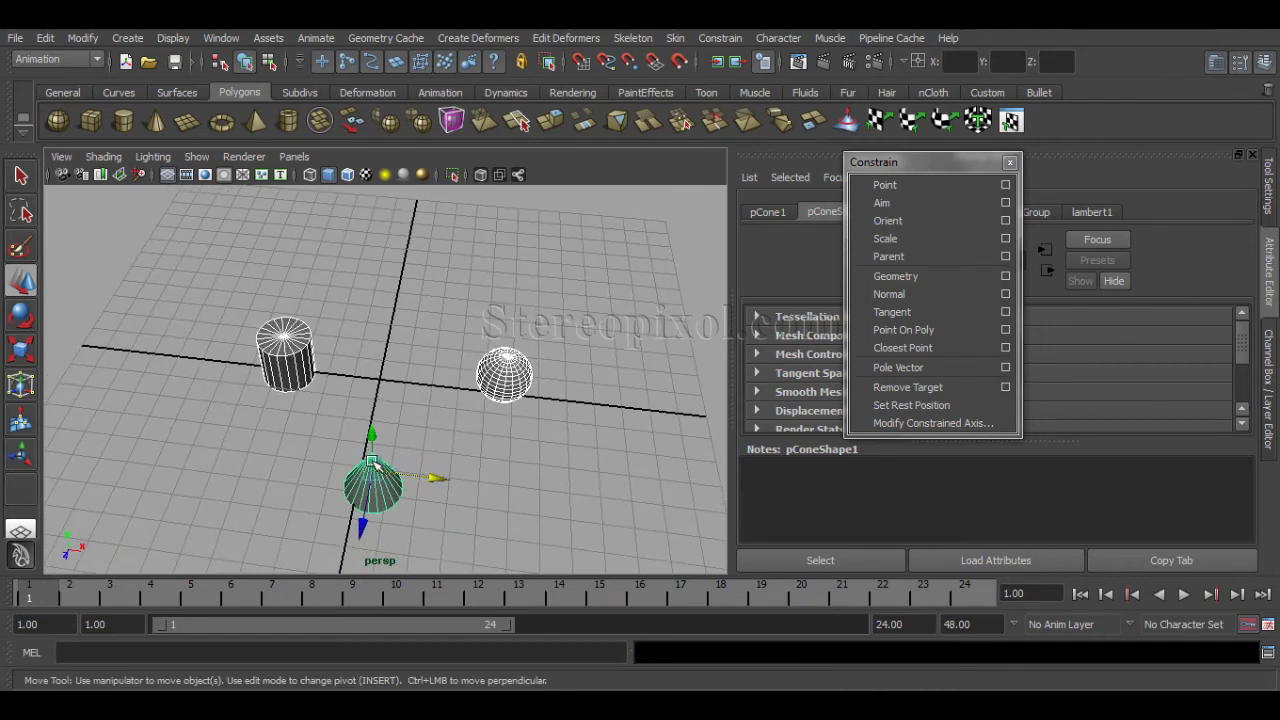
pyautogui.click(414, 514)
pyautogui.click(369, 471)
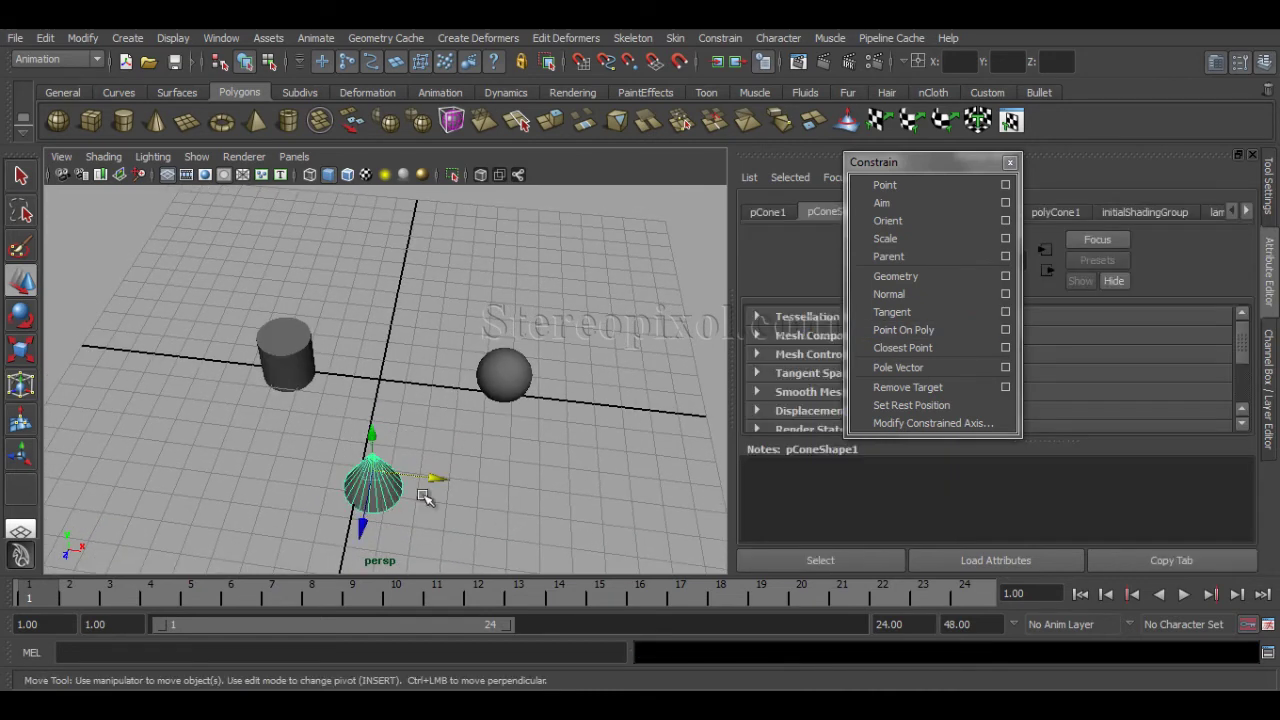
pyautogui.hotkey('ctrl', 'a')
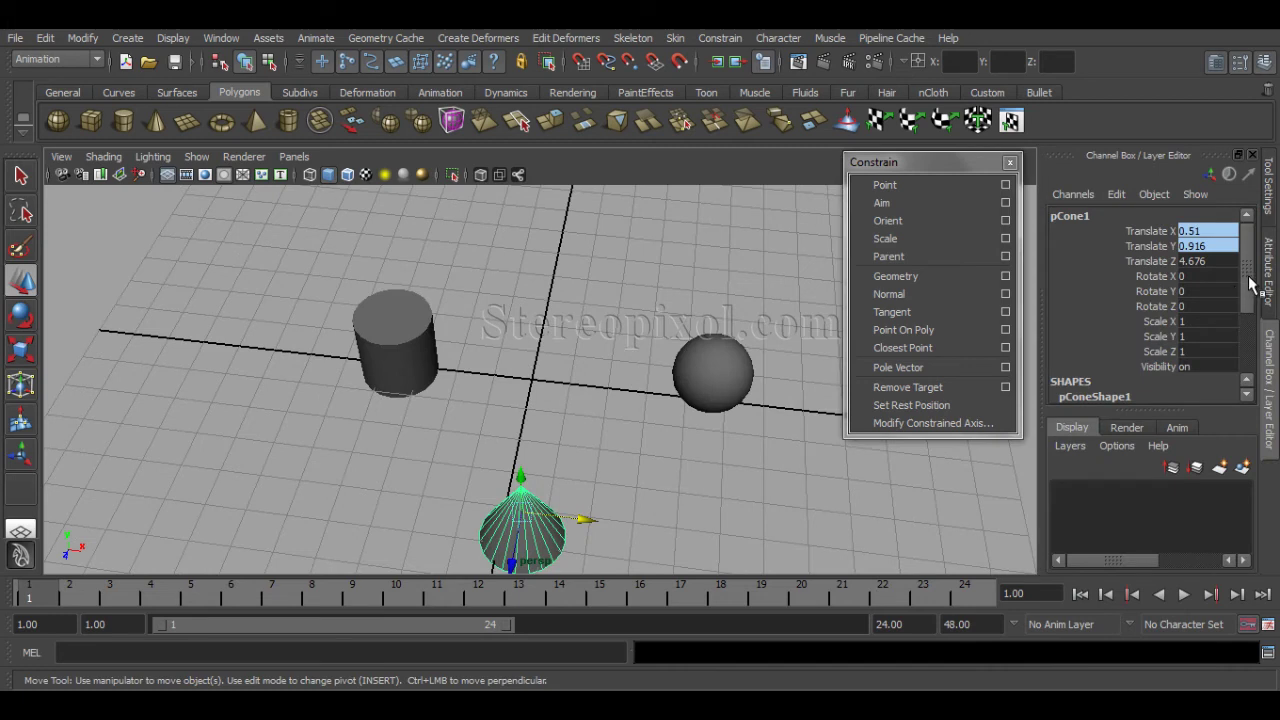
pyautogui.scroll(-4, 1240, 290)
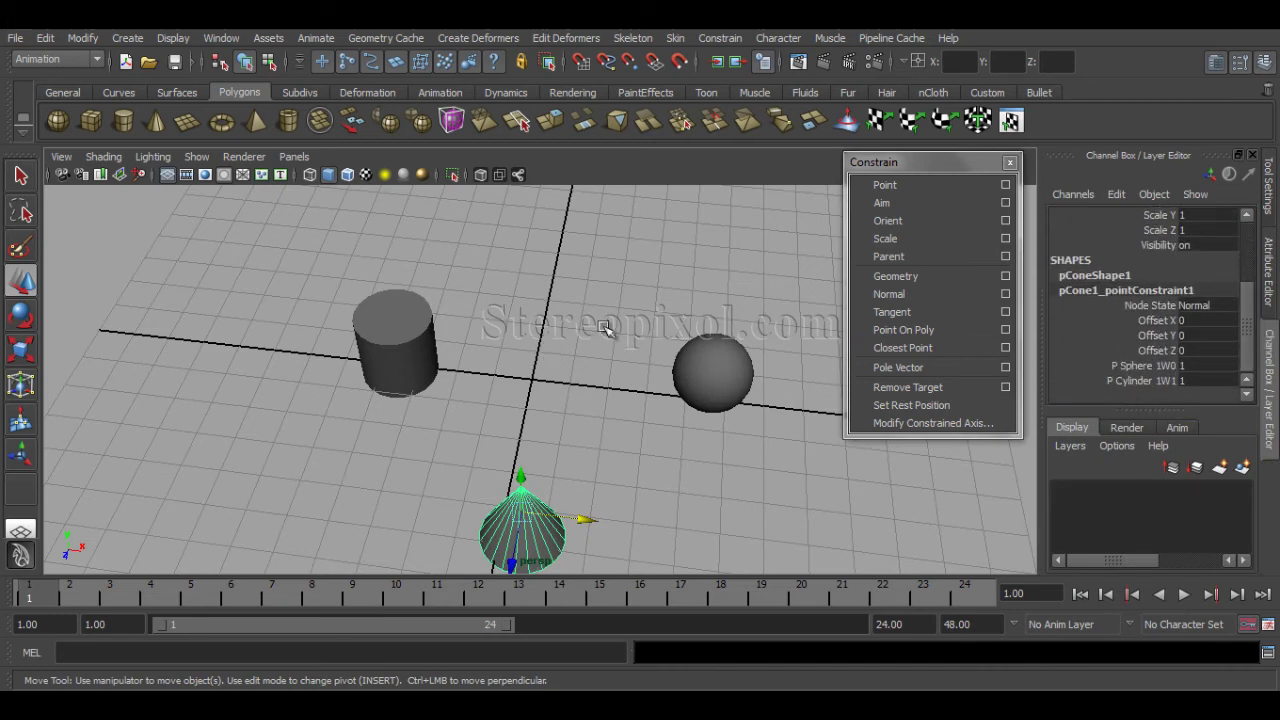
# Test the two-target constraint by moving the sphere and the cylinder outward along X, and undo both moves
pyautogui.click(710, 370)
pyautogui.scroll(-2, 700, 415)
pyautogui.keyDown('alt'); pyautogui.moveTo(700, 415); pyautogui.dragTo(625, 390, button='middle'); pyautogui.keyUp('alt')
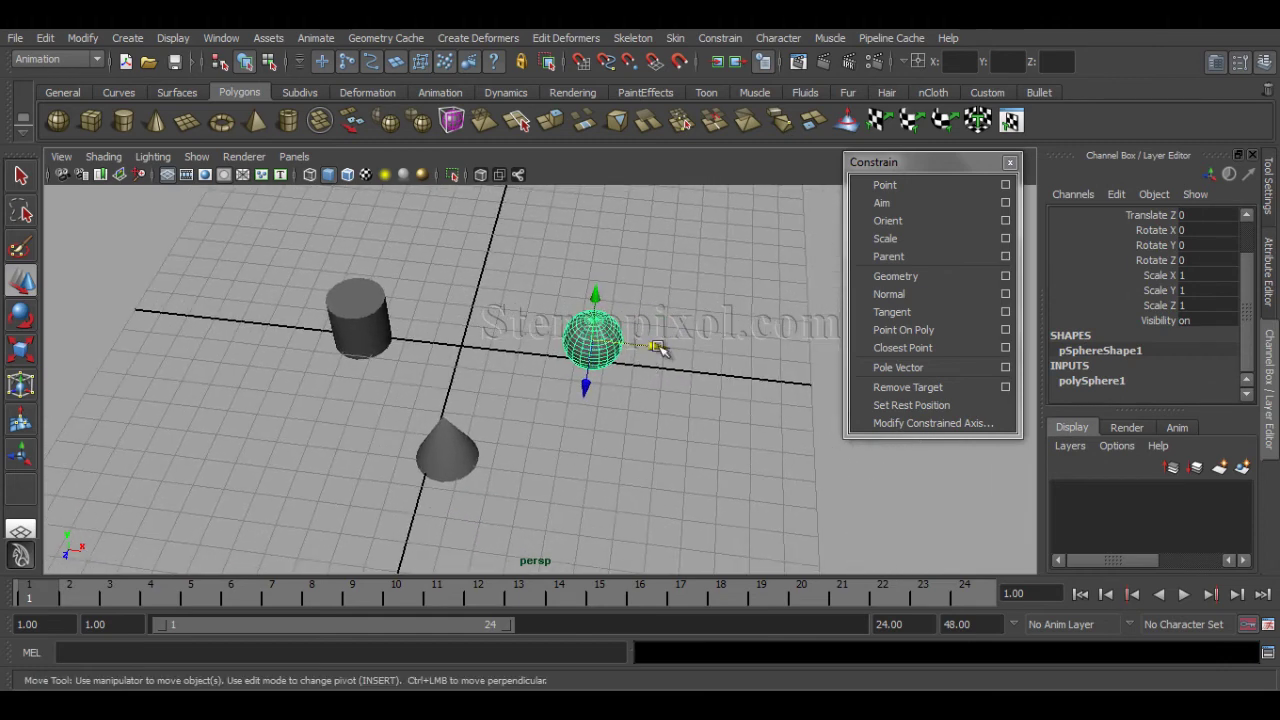
pyautogui.moveTo(664, 351); pyautogui.dragTo(698, 516)
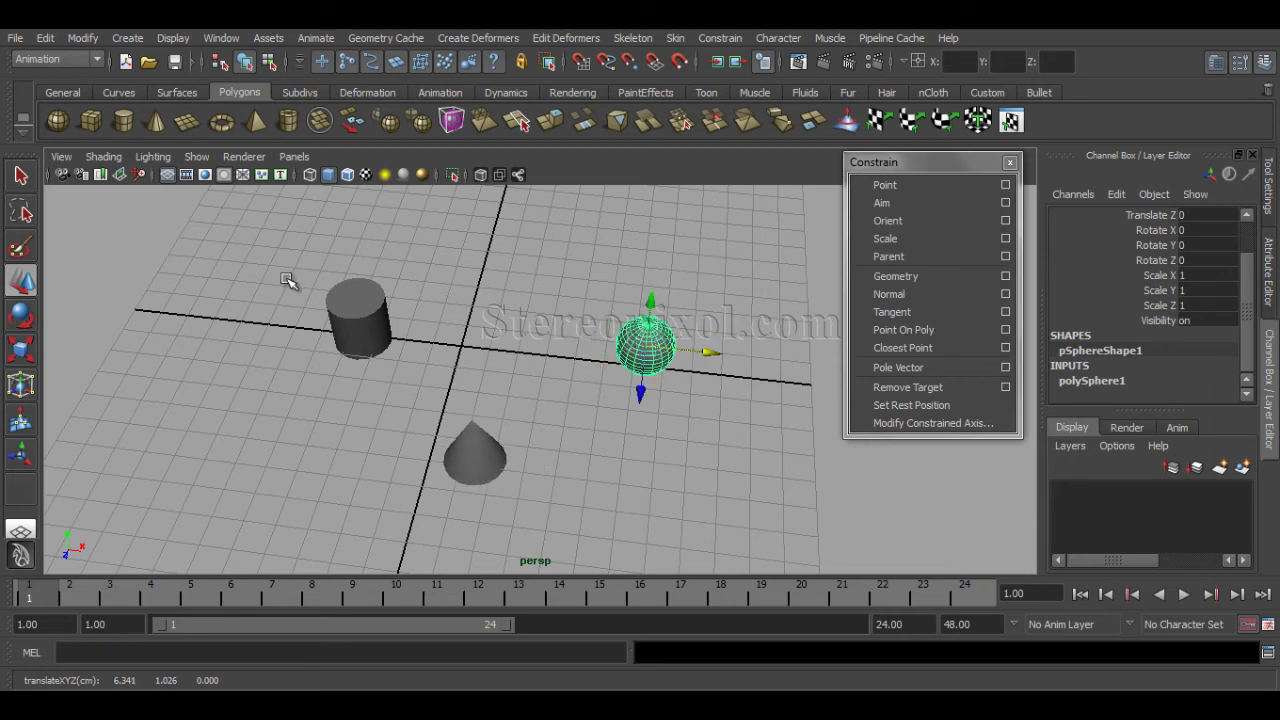
pyautogui.click(360, 345)
pyautogui.moveTo(347, 320); pyautogui.dragTo(199, 291)
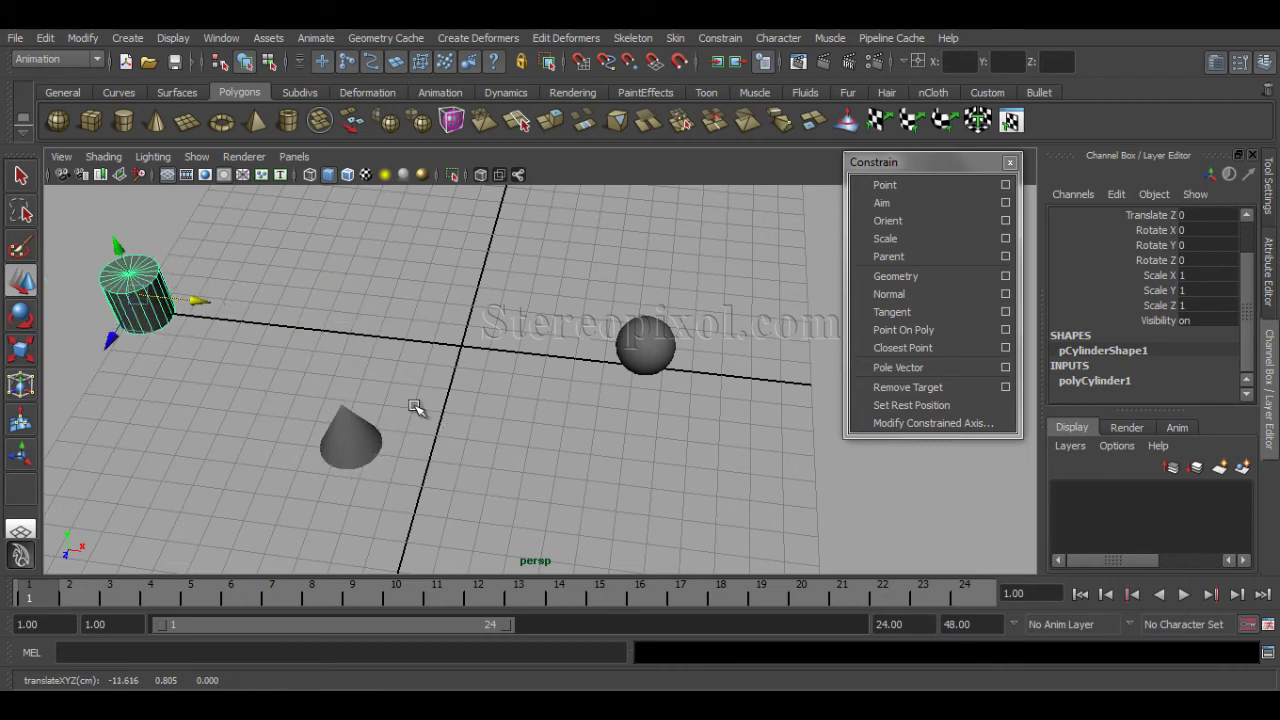
pyautogui.hotkey('ctrl', 'z')
pyautogui.hotkey('ctrl', 'z')
pyautogui.hotkey('ctrl', 'z')
pyautogui.hotkey('ctrl', 'z')
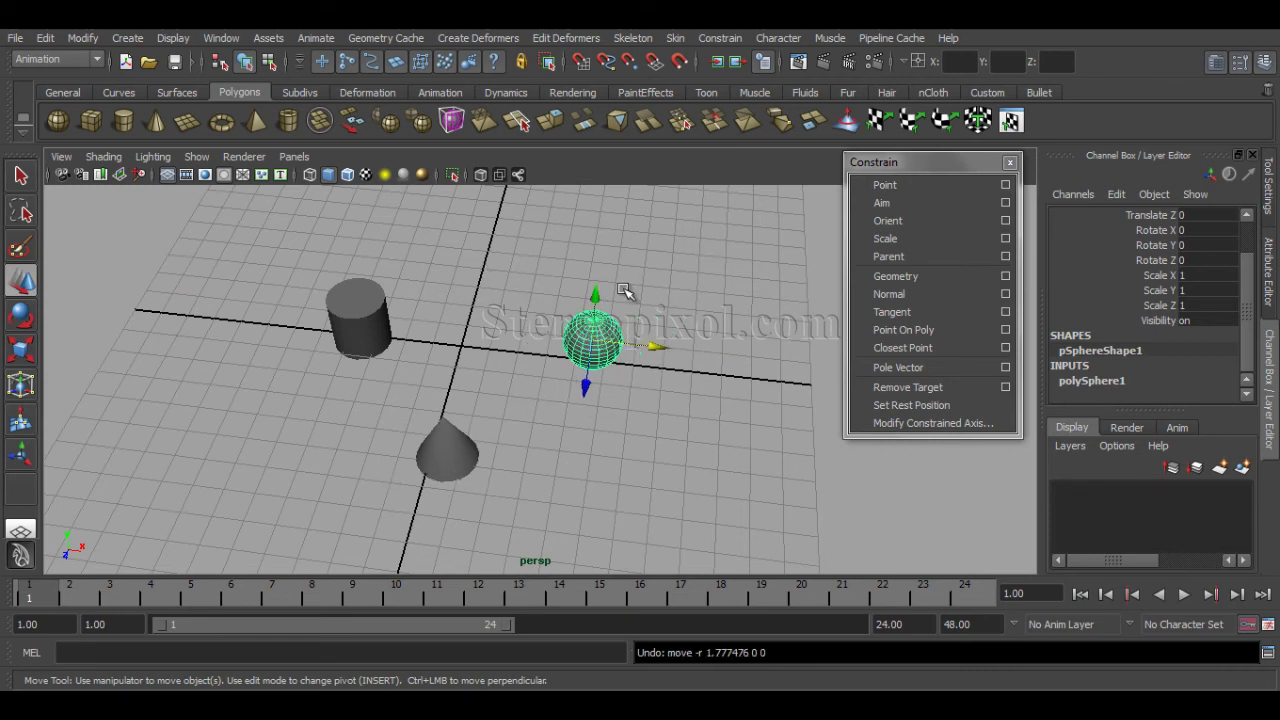
# Set the cylinder's weight in the cone's point constraint to 0
pyautogui.click(432, 484)
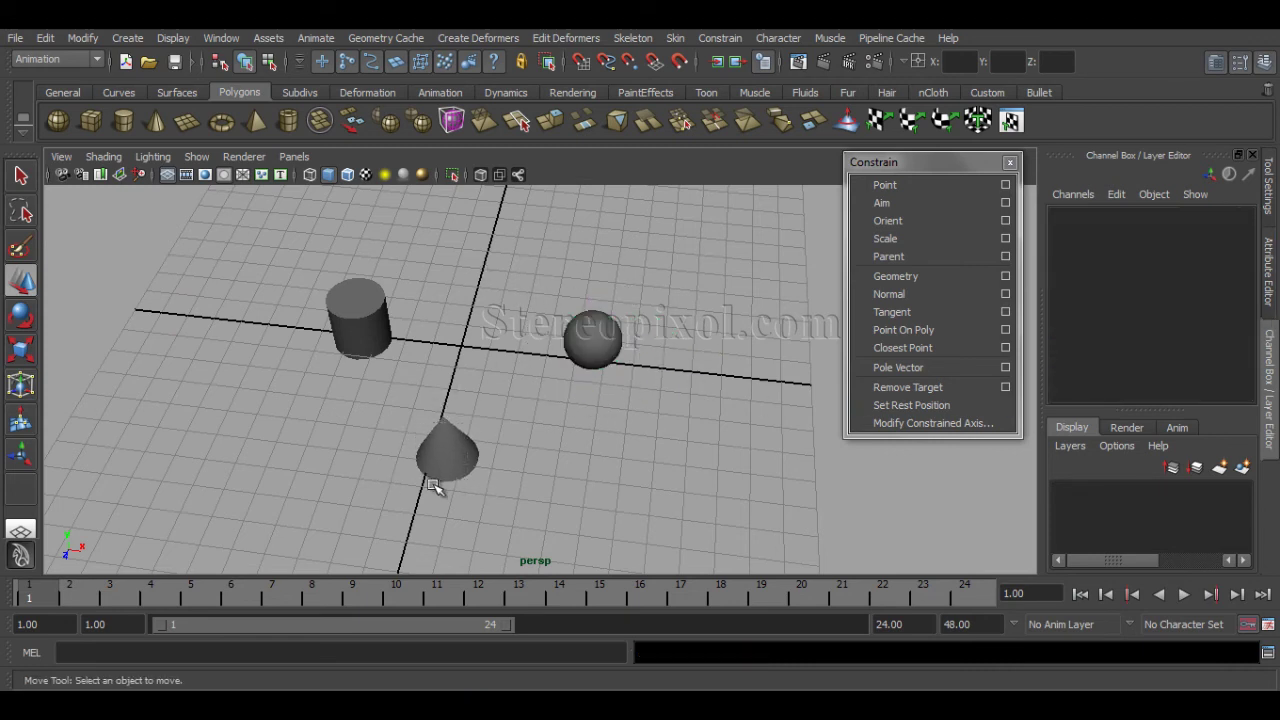
pyautogui.click(476, 482)
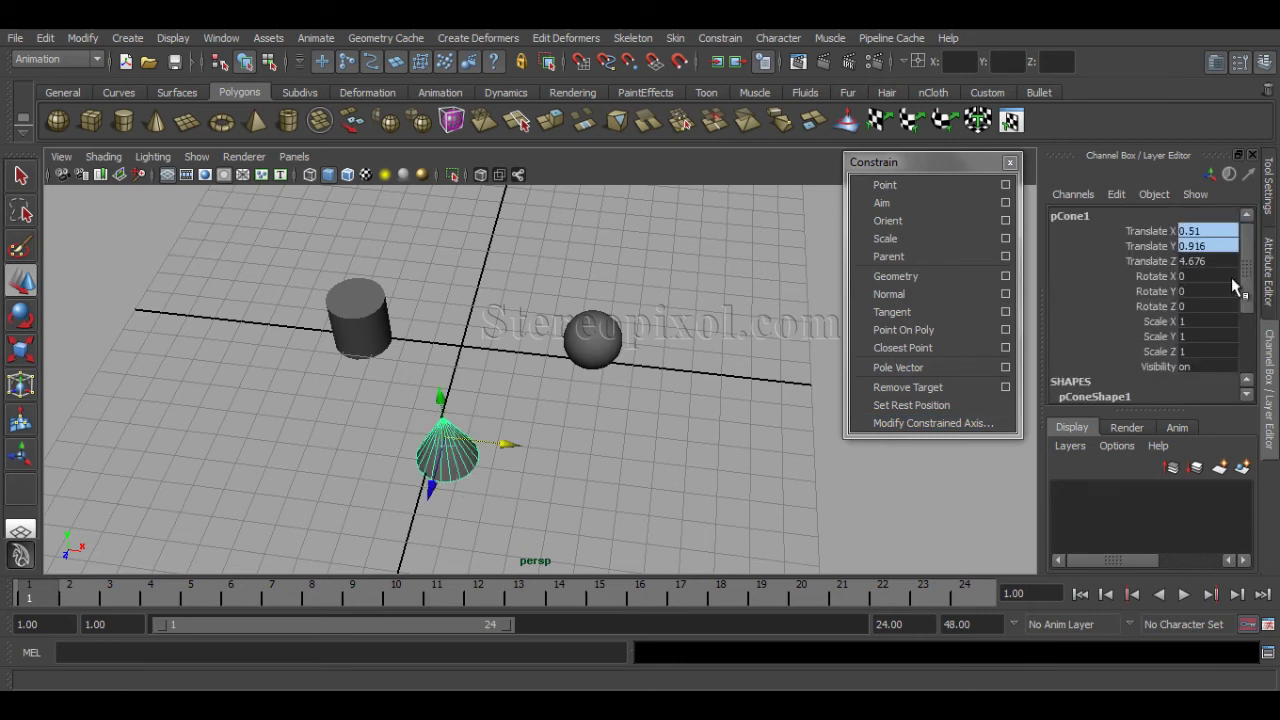
pyautogui.scroll(-4, 1233, 287)
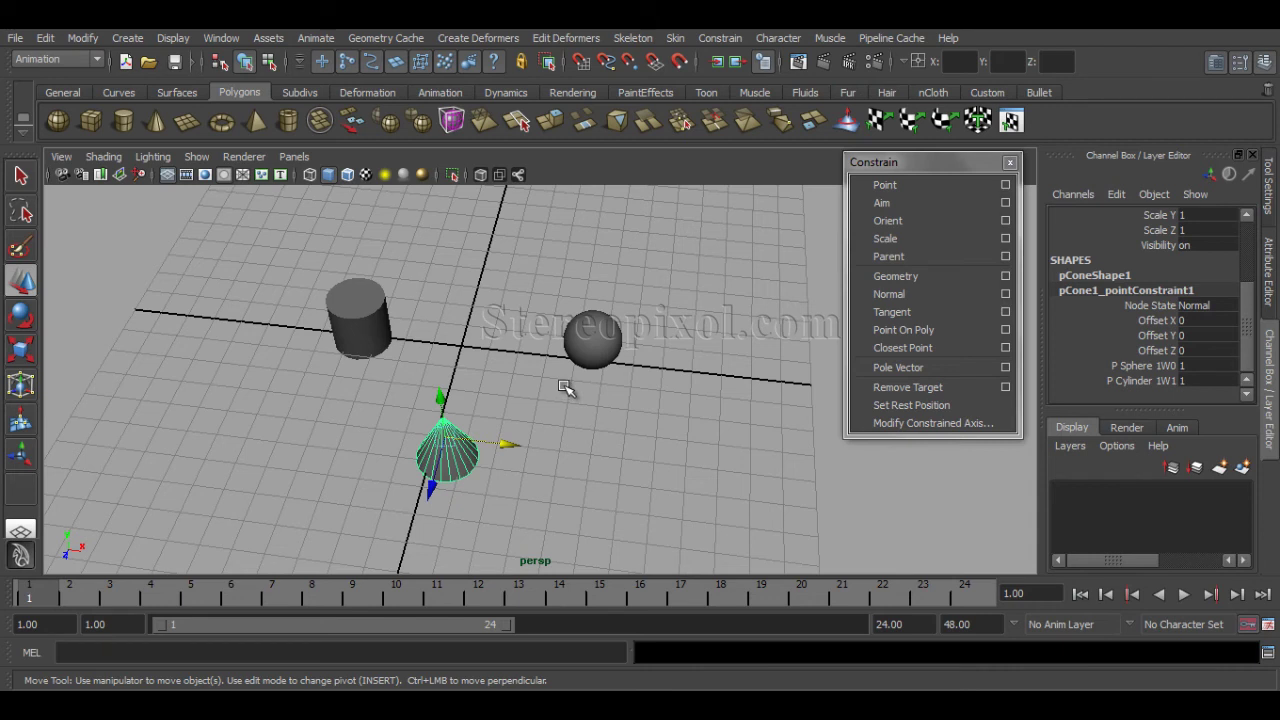
pyautogui.click(593, 338)
pyautogui.click(447, 445)
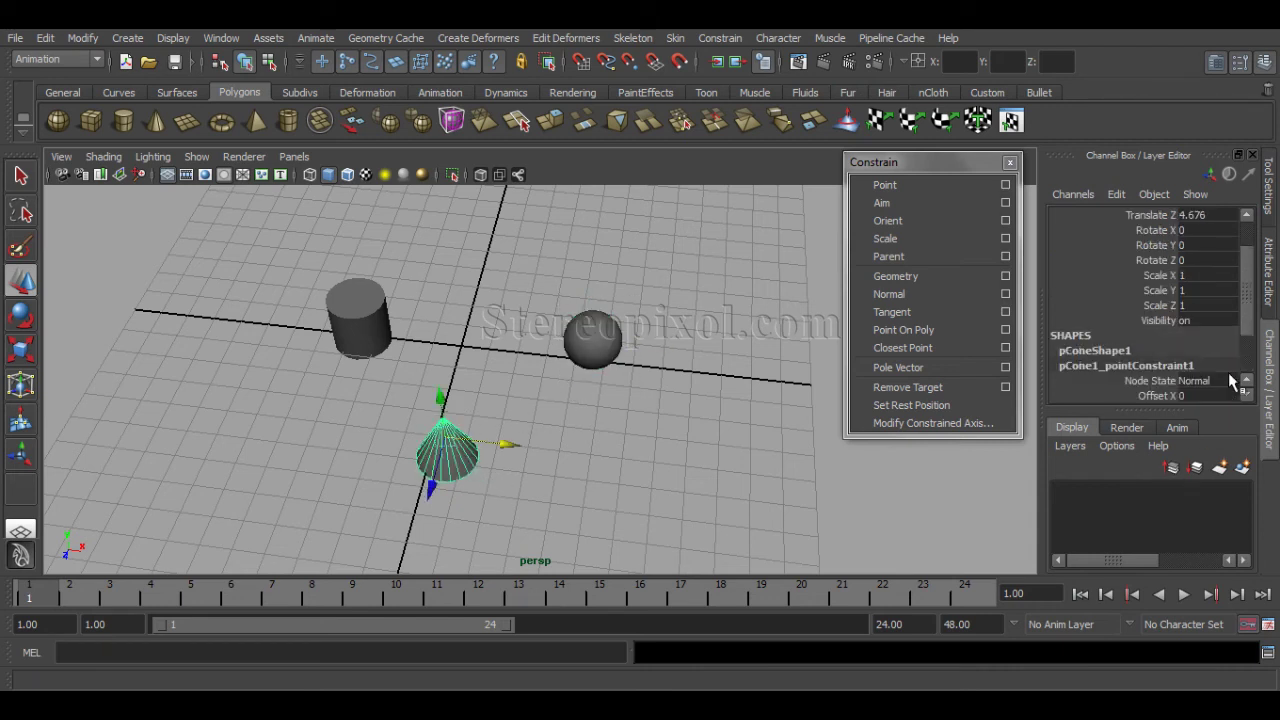
pyautogui.scroll(-3, 1246, 318)
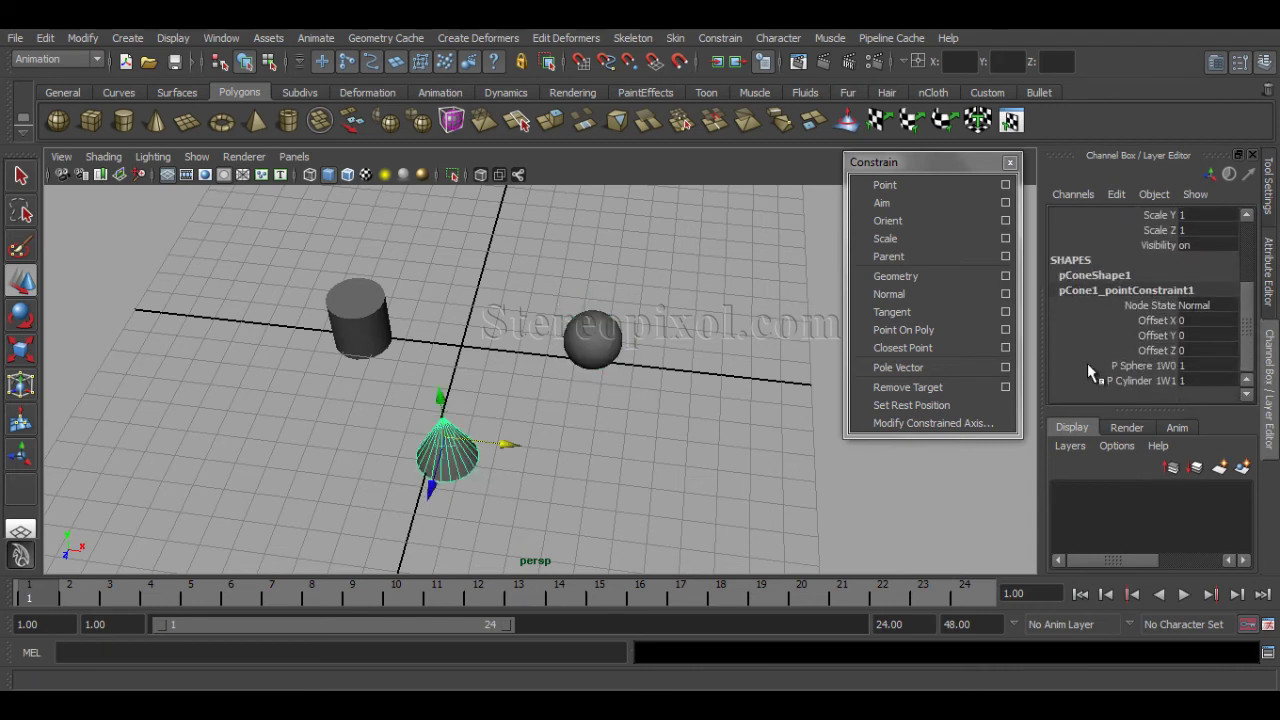
pyautogui.click(1196, 379)
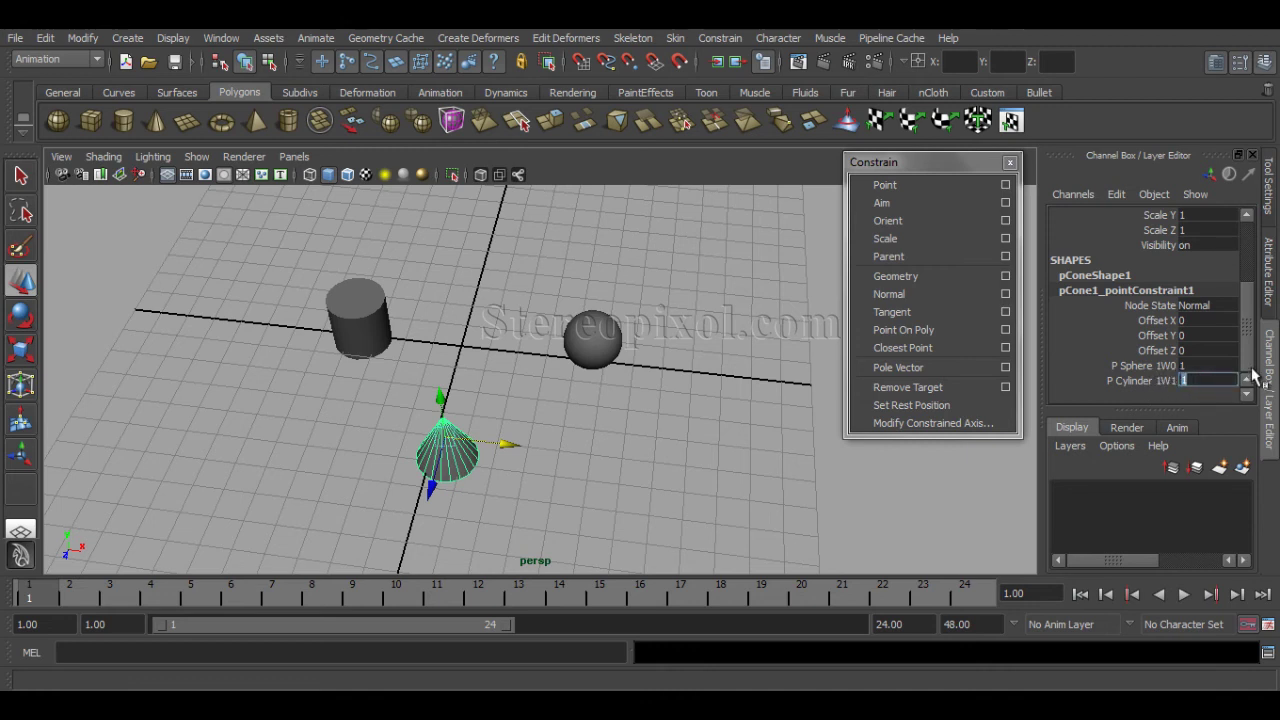
pyautogui.write('0')
pyautogui.press('Return')
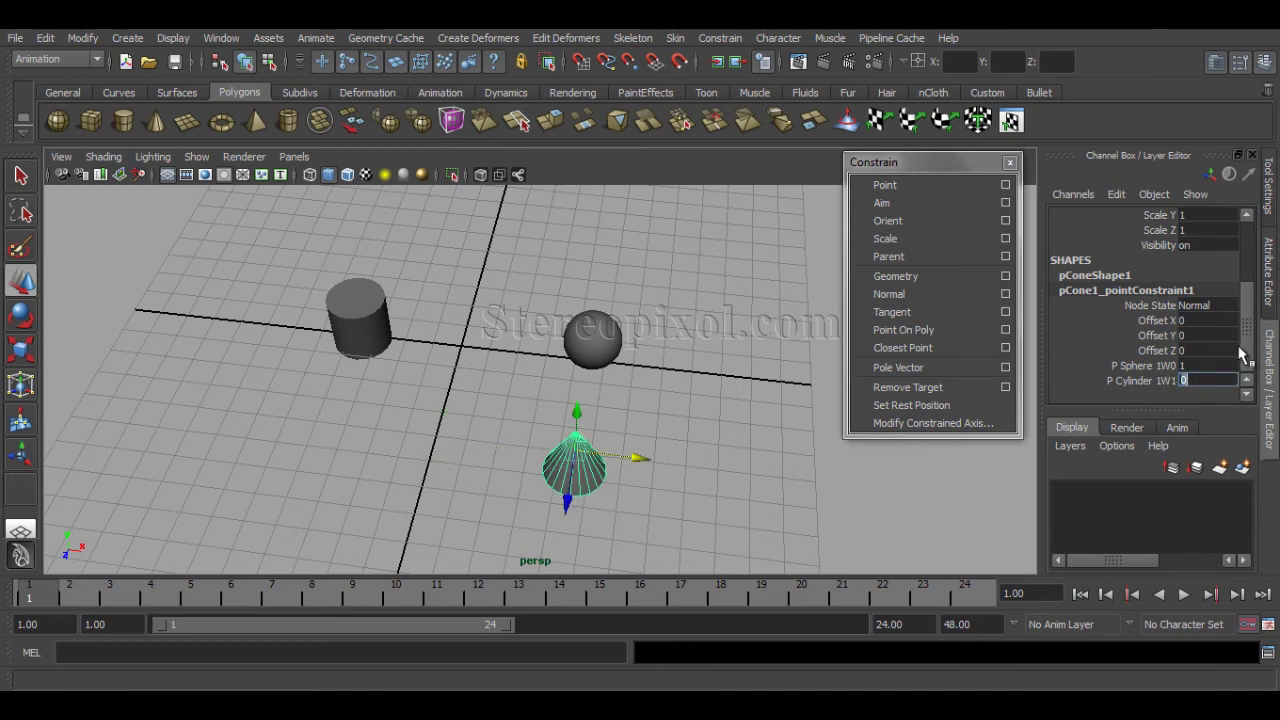
# Set the cone's point constraint weights to 0 for the sphere and 1 for the cylinder
pyautogui.click(572, 318)
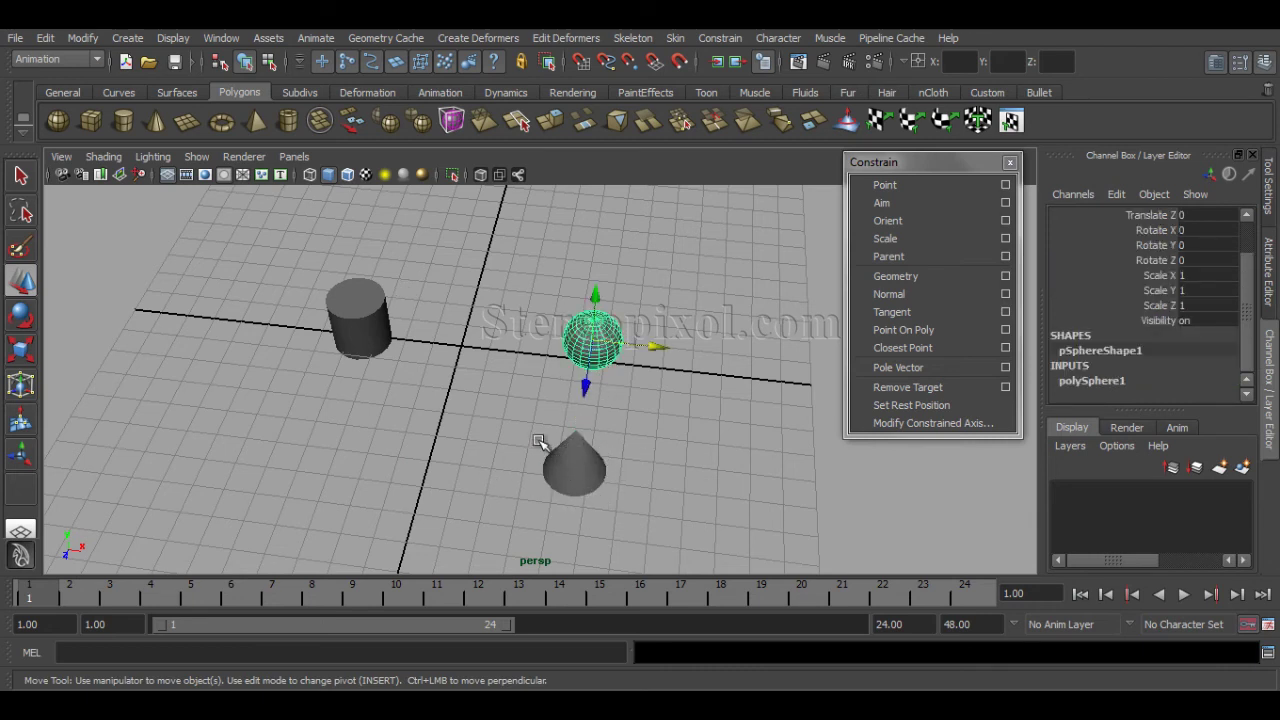
pyautogui.click(582, 488)
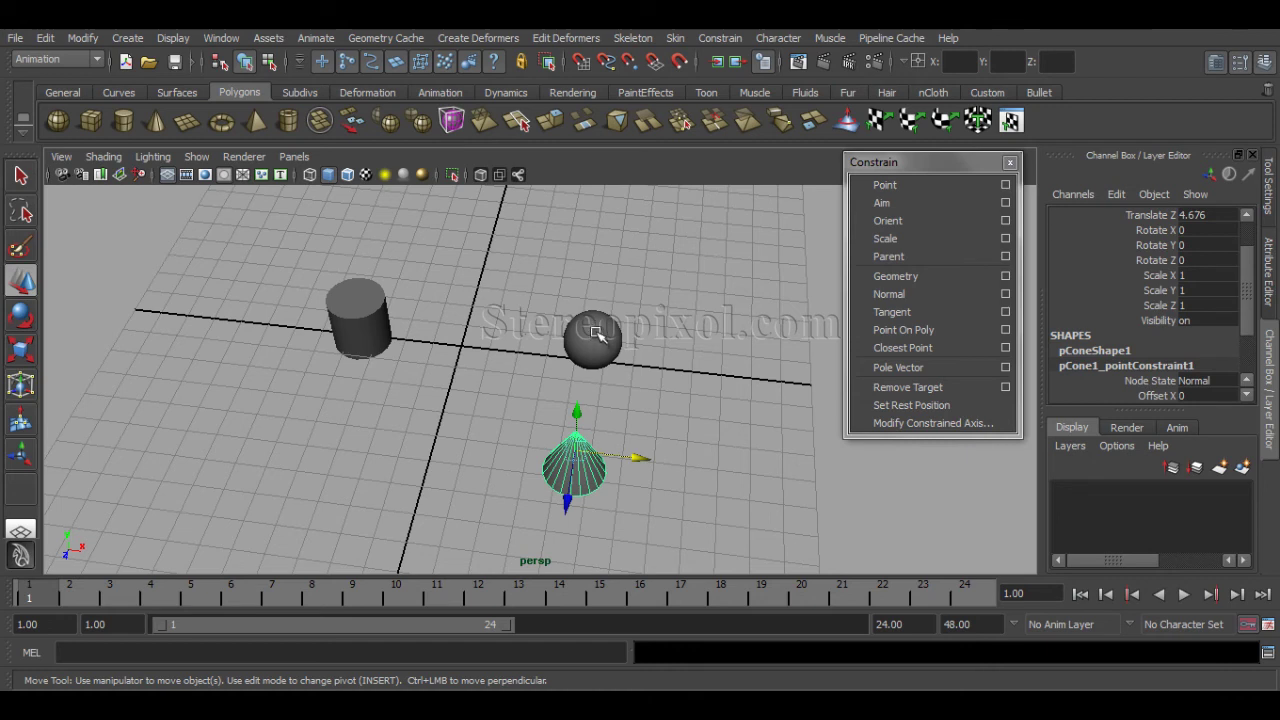
pyautogui.click(360, 312)
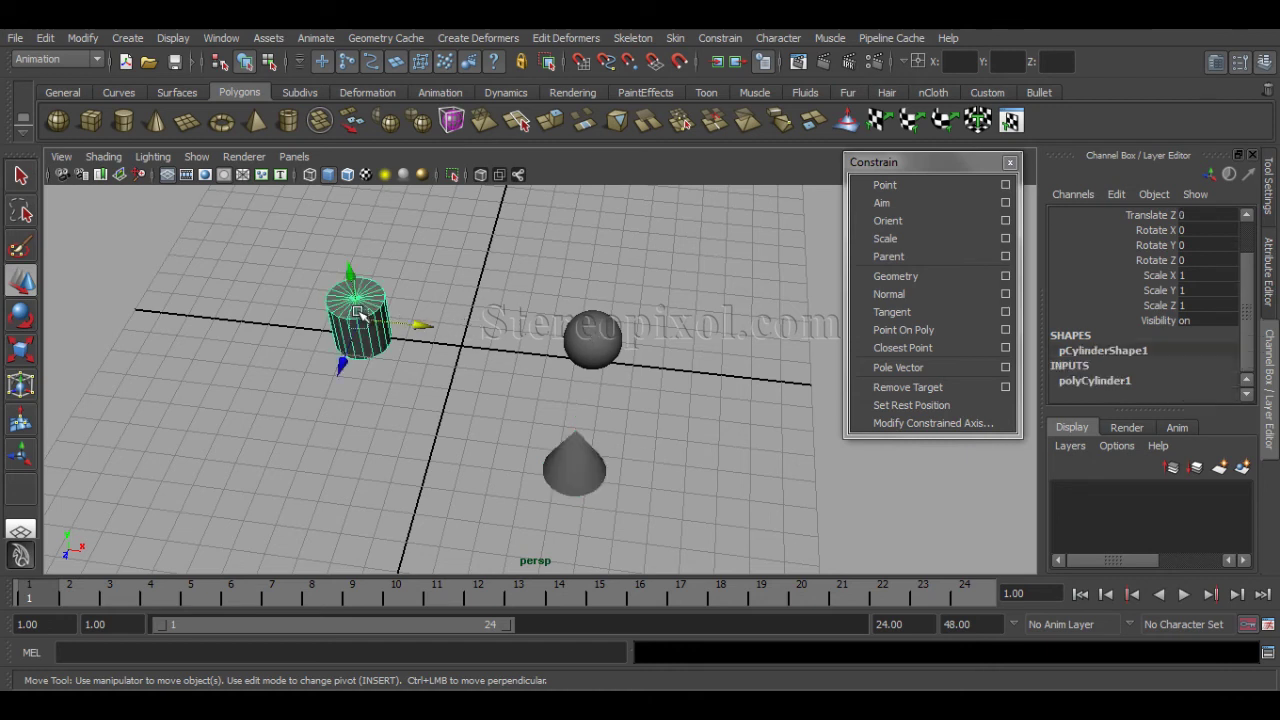
pyautogui.click(560, 450)
pyautogui.moveTo(1248, 328); pyautogui.dragTo(1247, 372)
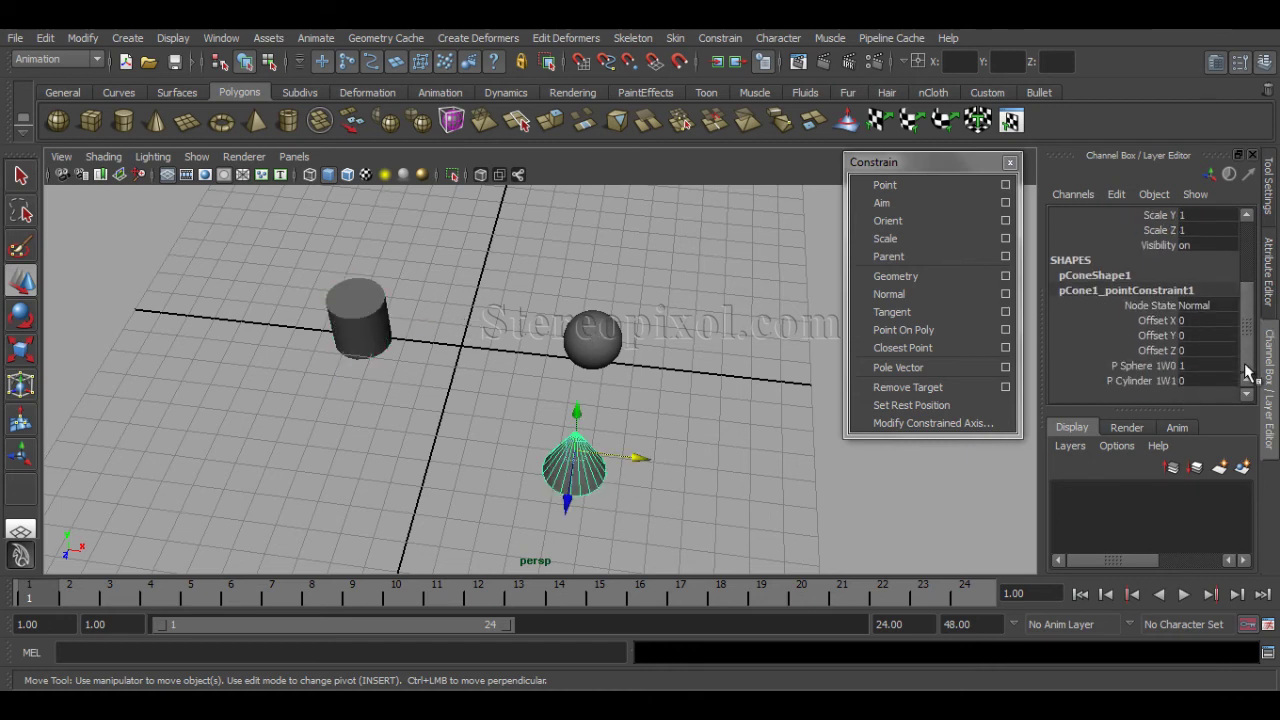
pyautogui.click(1201, 365)
pyautogui.write('0')
pyautogui.press('Return')
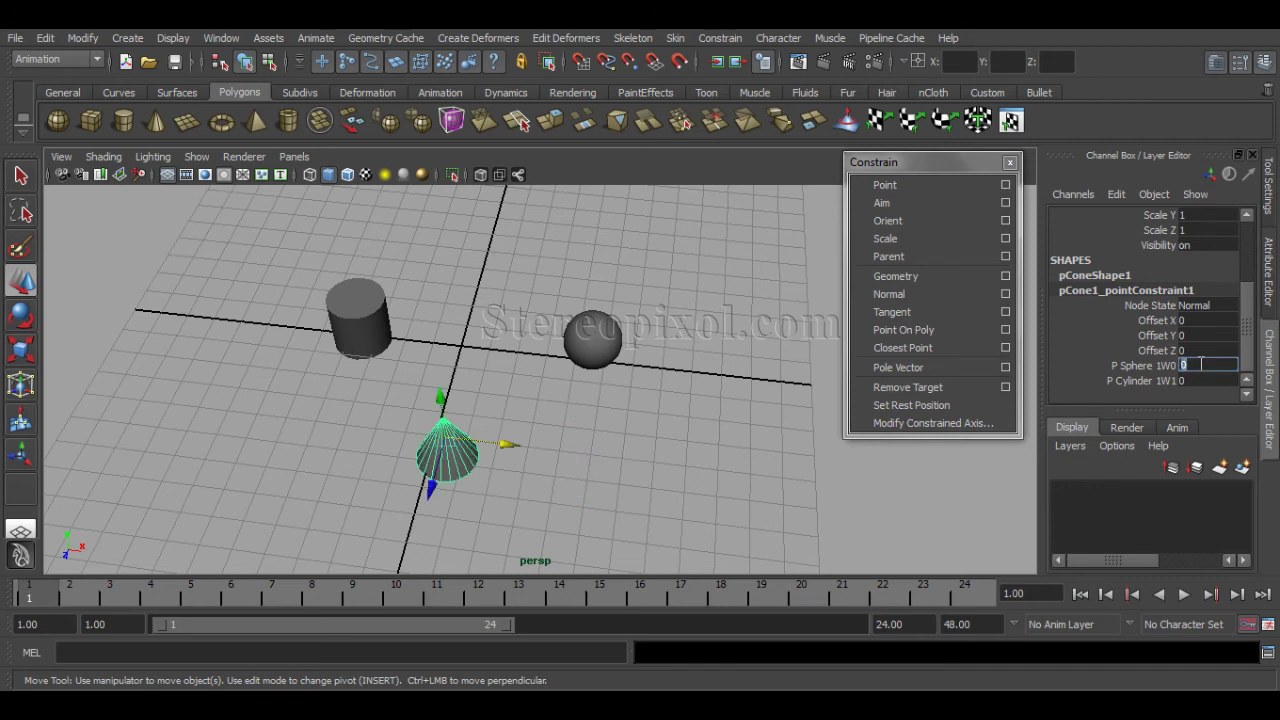
pyautogui.press('Tab')
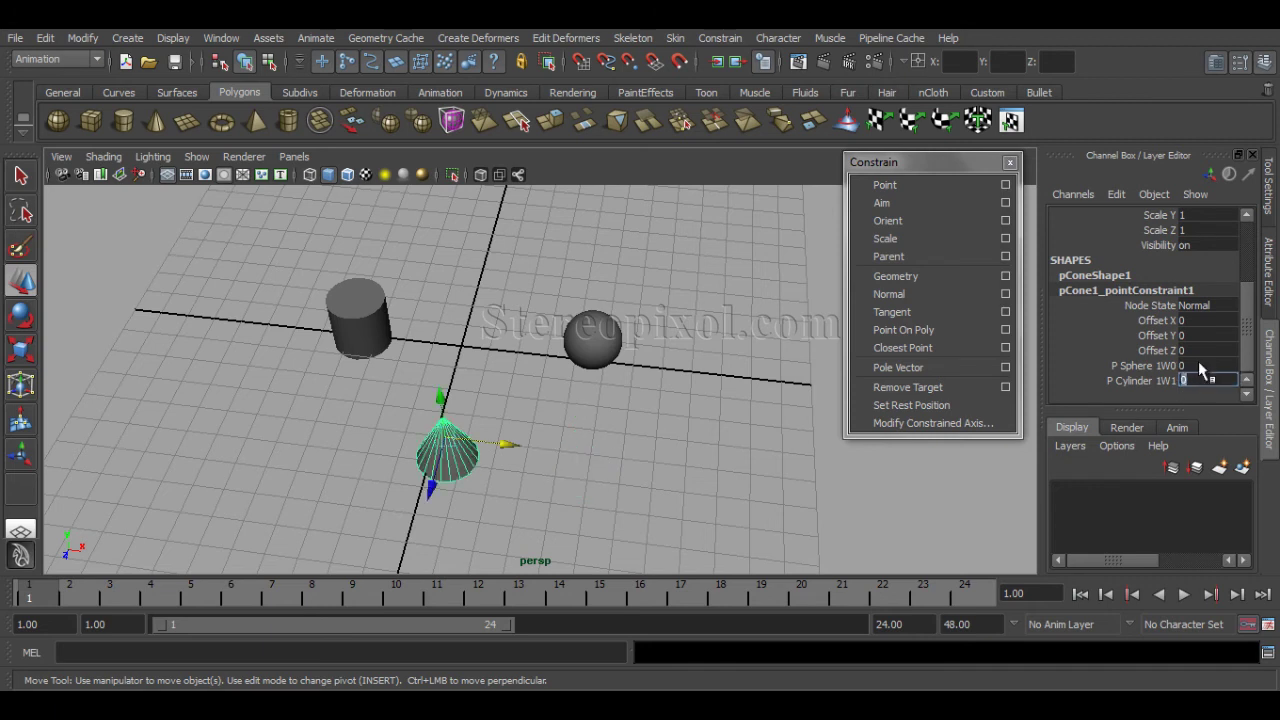
pyautogui.write('1')
pyautogui.press('Return')
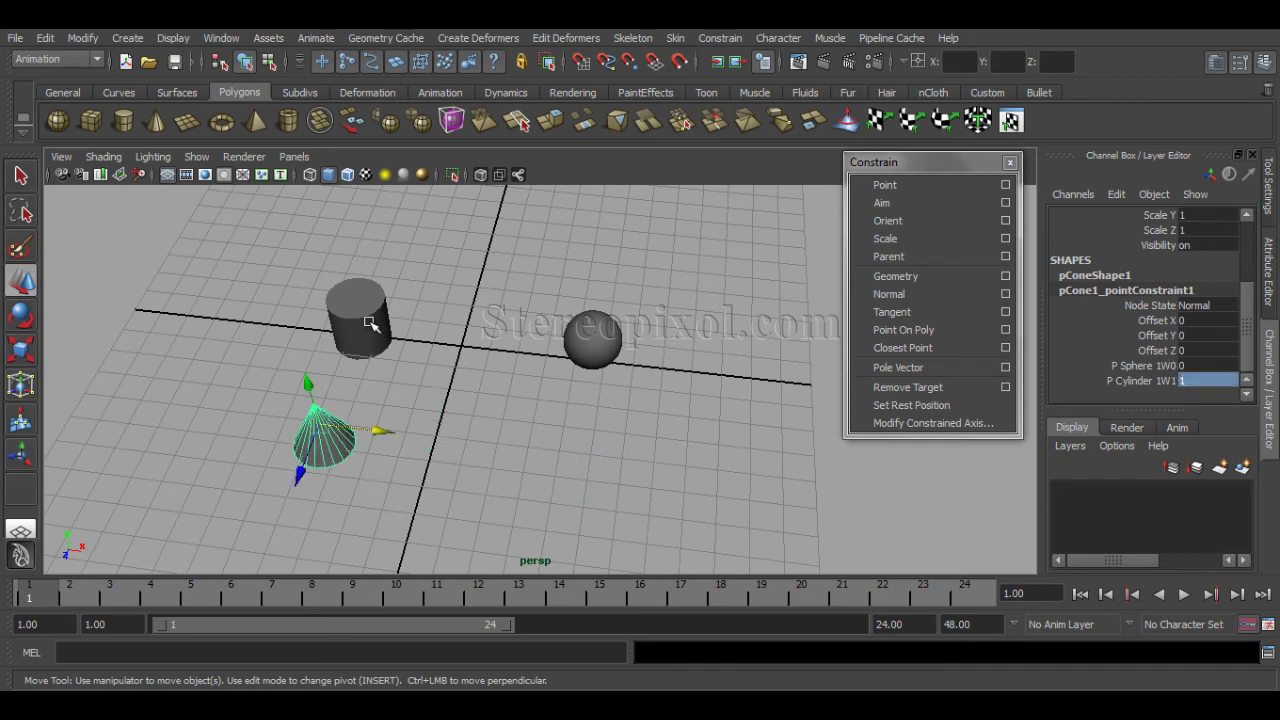
# Test the weighted constraint by moving the cylinder slightly and the sphere about 0.69 outward along X, and undo the sphere's move
pyautogui.click(370, 324)
pyautogui.moveTo(423, 329)
pyautogui.mouseDown()
pyautogui.moveTo(243, 323)
pyautogui.moveTo(425, 335)
pyautogui.mouseUp()
pyautogui.click(563, 414)
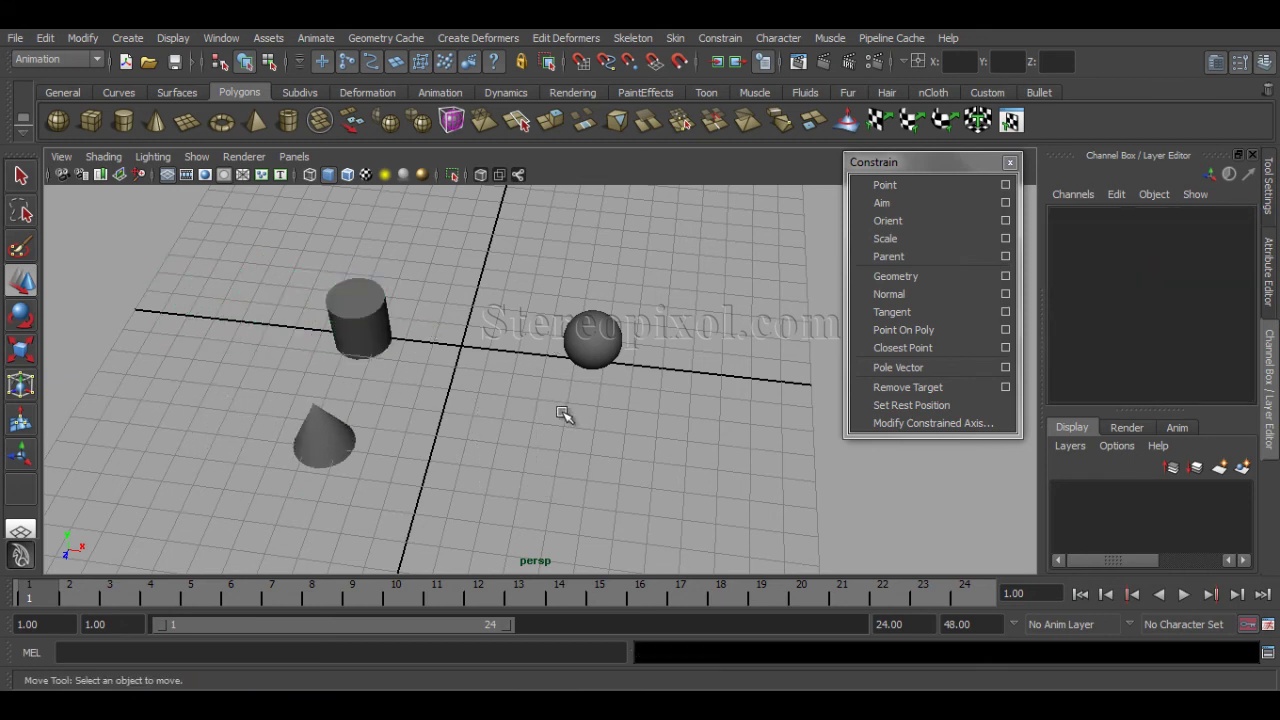
pyautogui.click(630, 365)
pyautogui.moveTo(651, 346)
pyautogui.mouseDown()
pyautogui.moveTo(820, 355)
pyautogui.moveTo(674, 349)
pyautogui.mouseUp()
pyautogui.hotkey('ctrl', 'z')
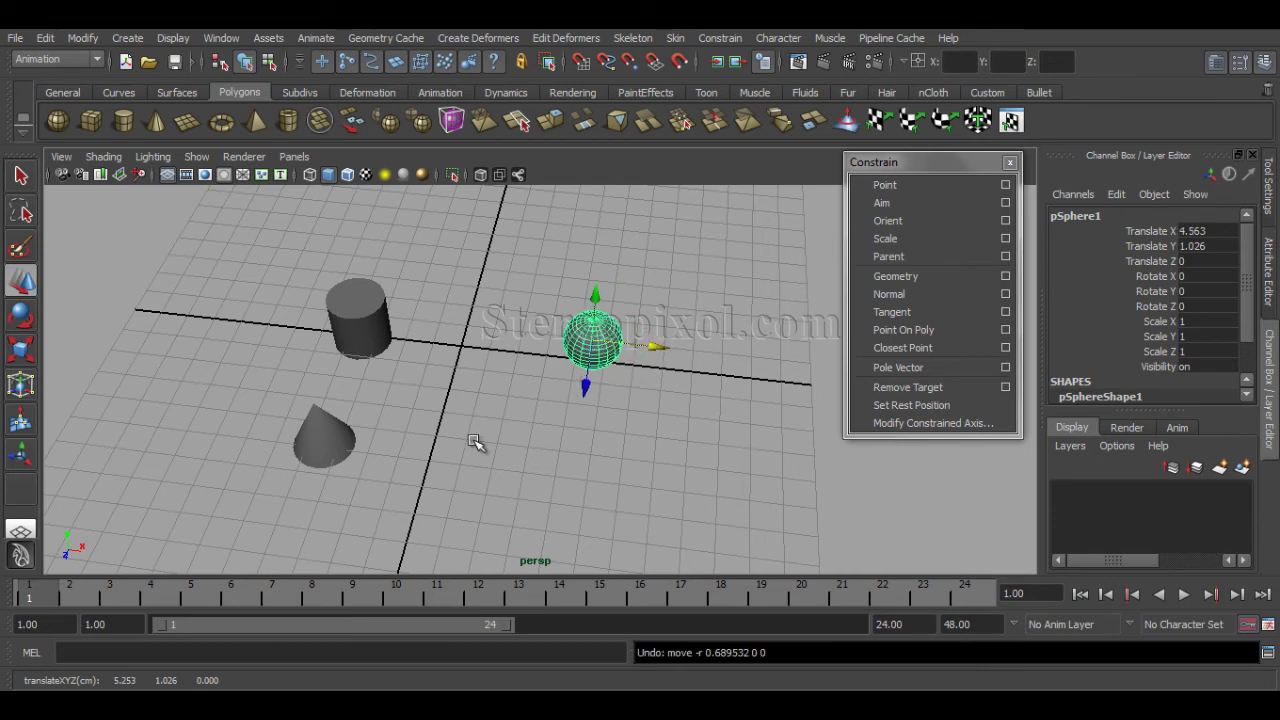
# Set the sphere's weight in the cone's point constraint back to 1
pyautogui.click(316, 443)
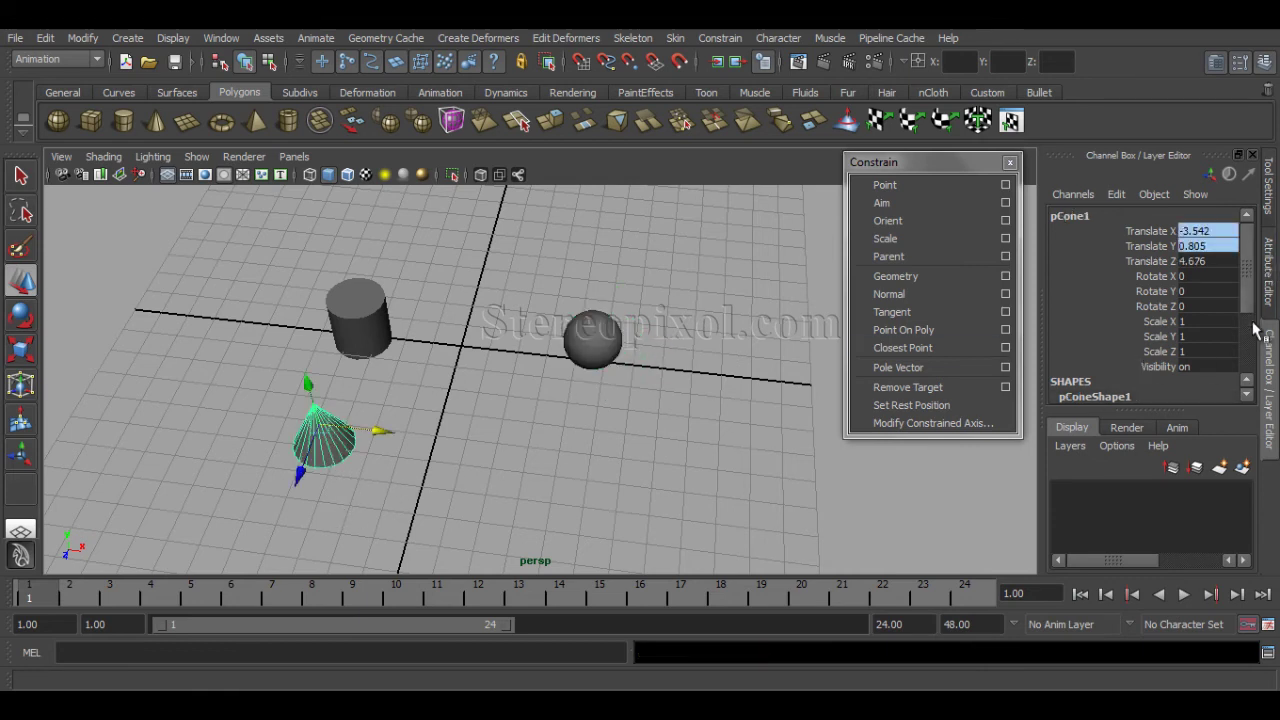
pyautogui.scroll(-3, 1256, 332)
pyautogui.click(1210, 365)
pyautogui.click(1215, 365)
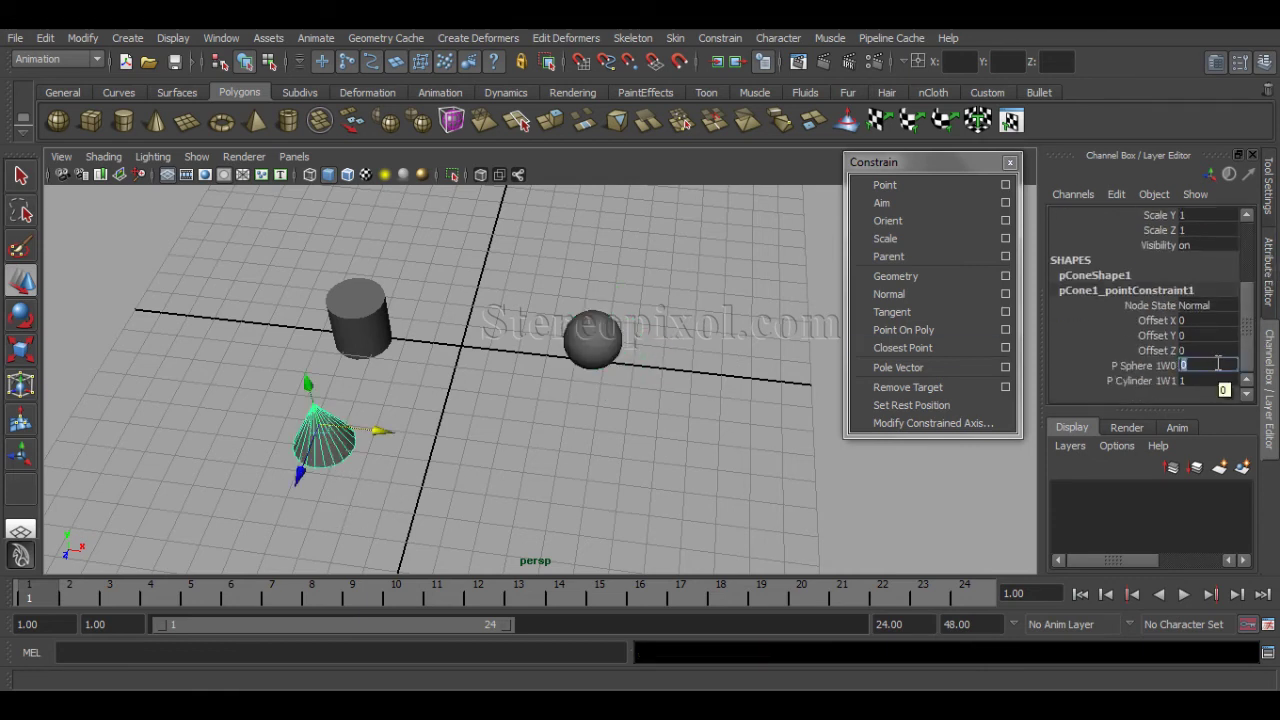
pyautogui.write('1')
pyautogui.press('Return')
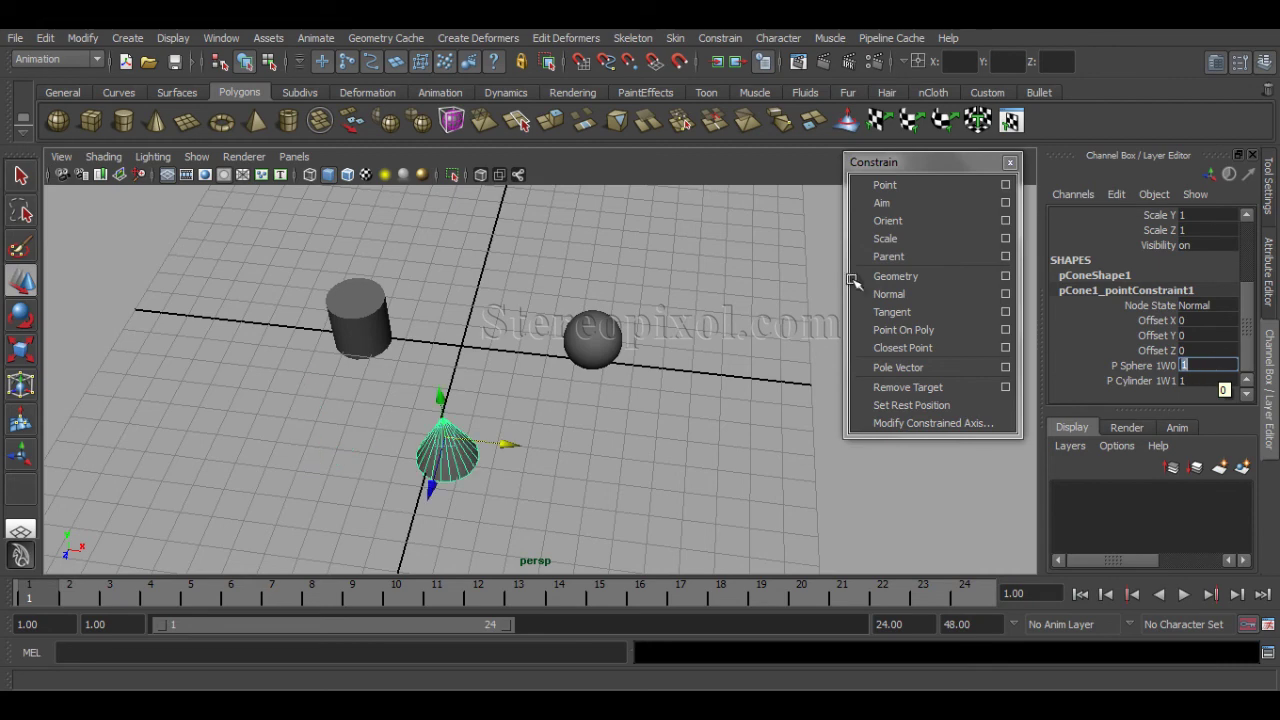
pyautogui.scroll(3, 523, 377)
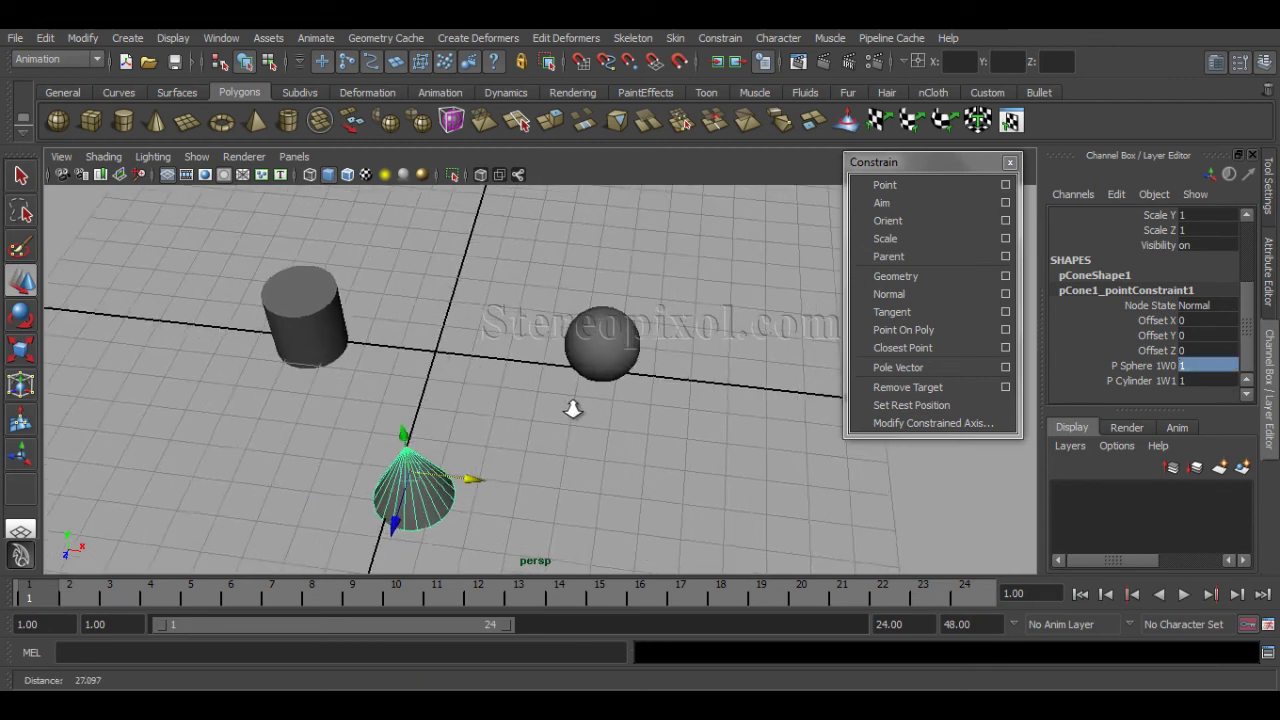
pyautogui.keyDown('alt'); pyautogui.moveTo(572, 408); pyautogui.dragTo(600, 432); pyautogui.keyUp('alt')
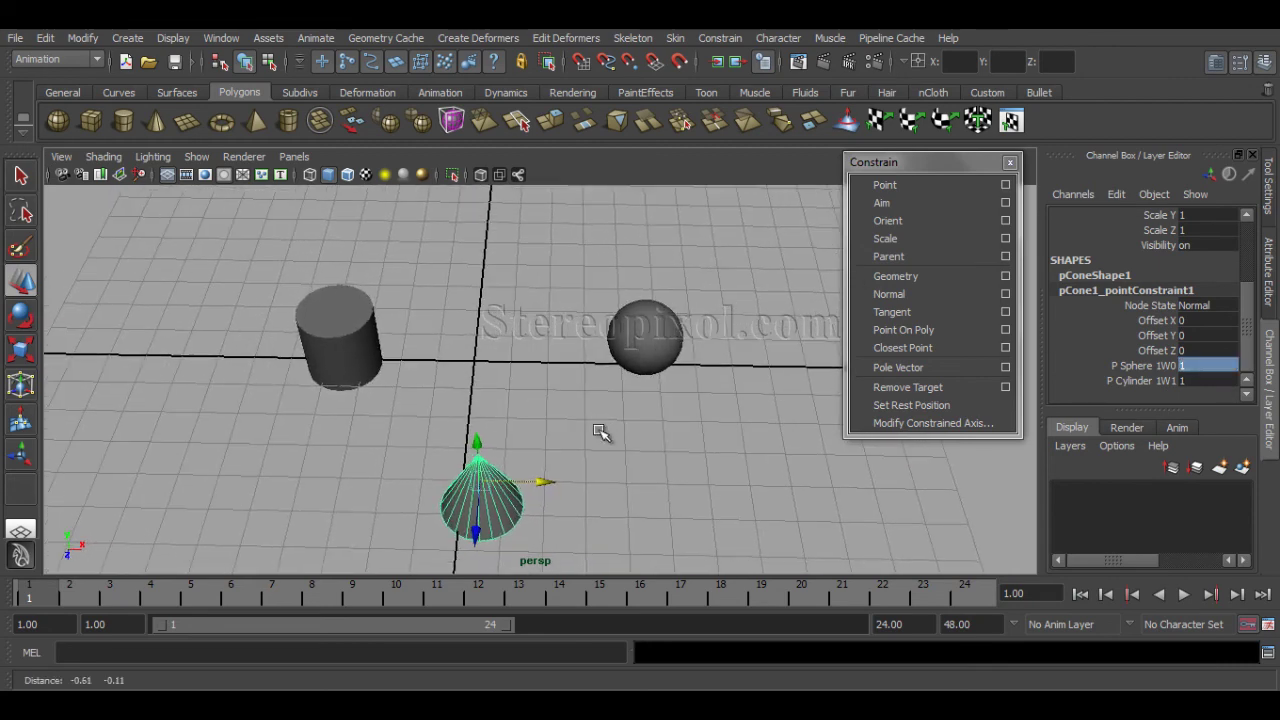